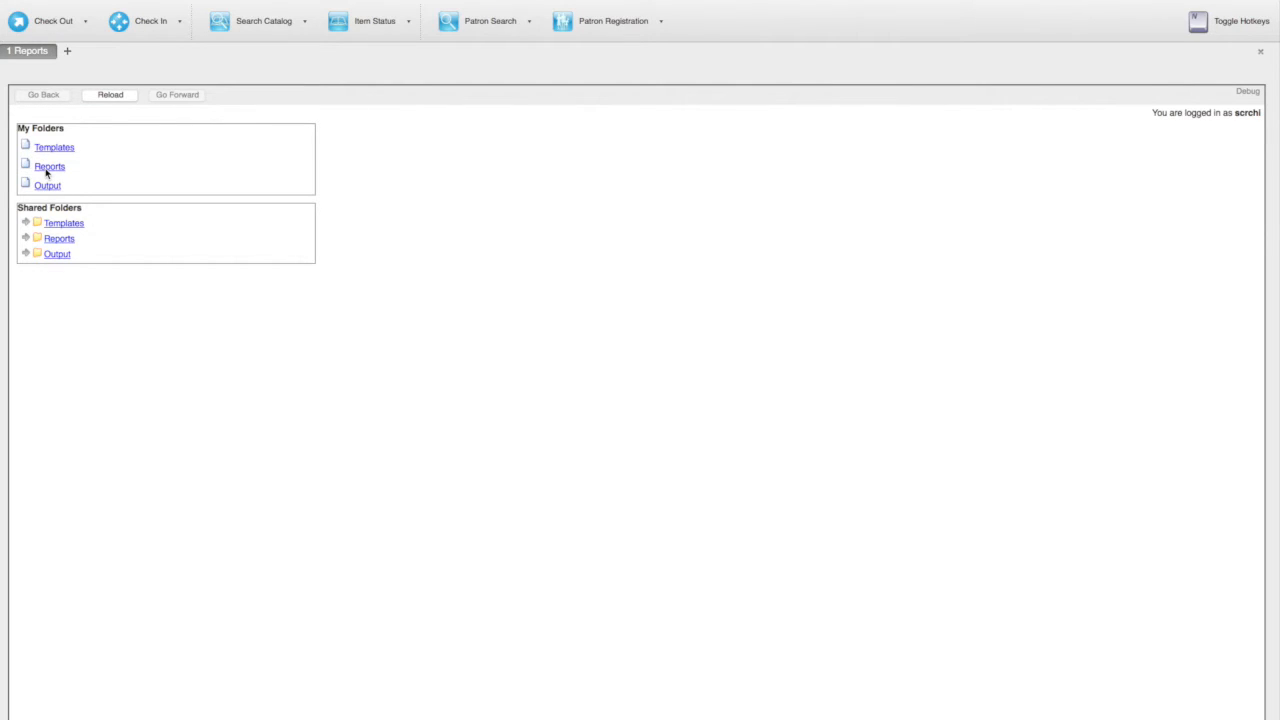
Step: Create an unshared sub-folder named Circulation under Reports in My Folders
{"action": "left_click", "coordinate": [47, 175]}
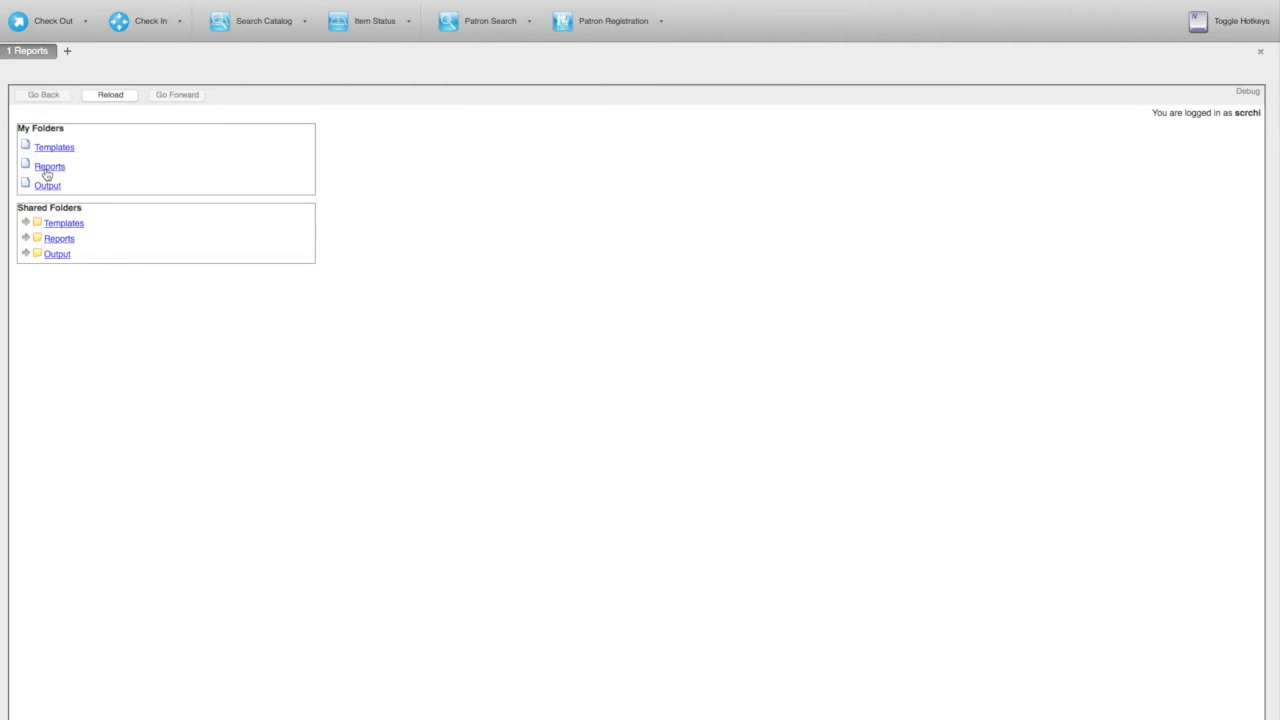
{"action": "left_click", "coordinate": [48, 167]}
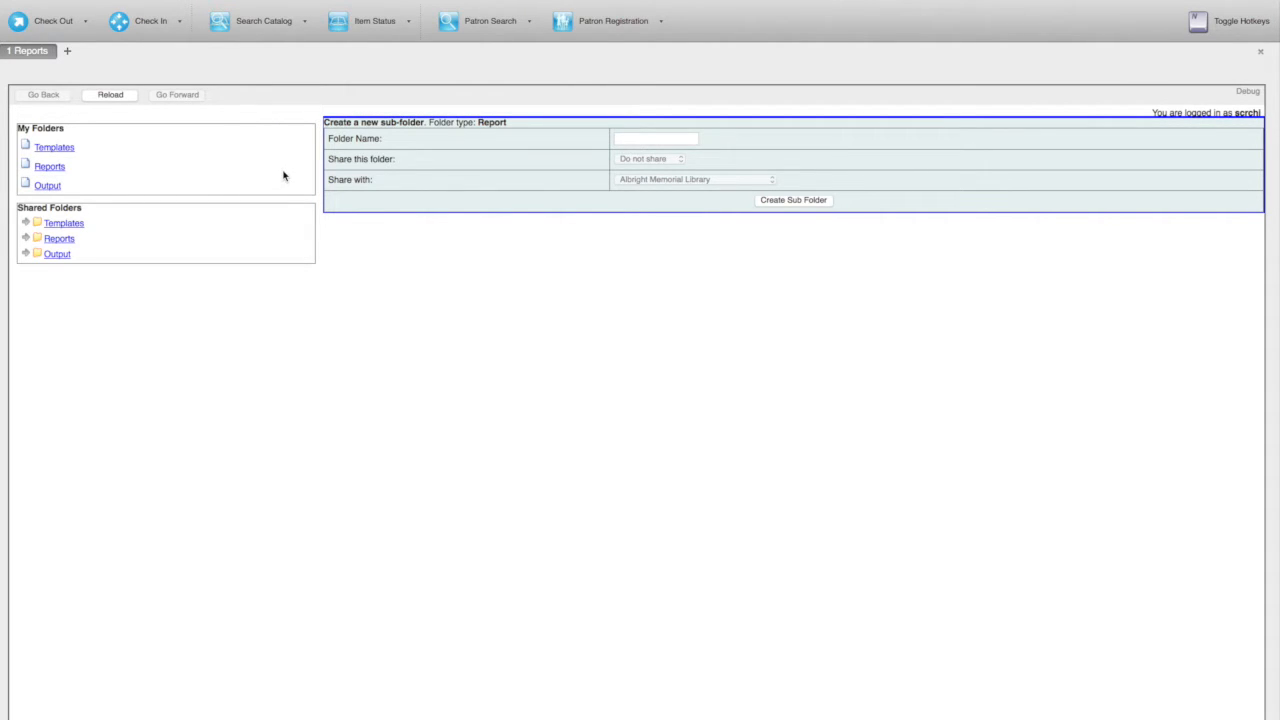
{"action": "left_click", "coordinate": [638, 141]}
{"action": "type", "text": "Circulation"}
{"action": "left_click", "coordinate": [791, 201]}
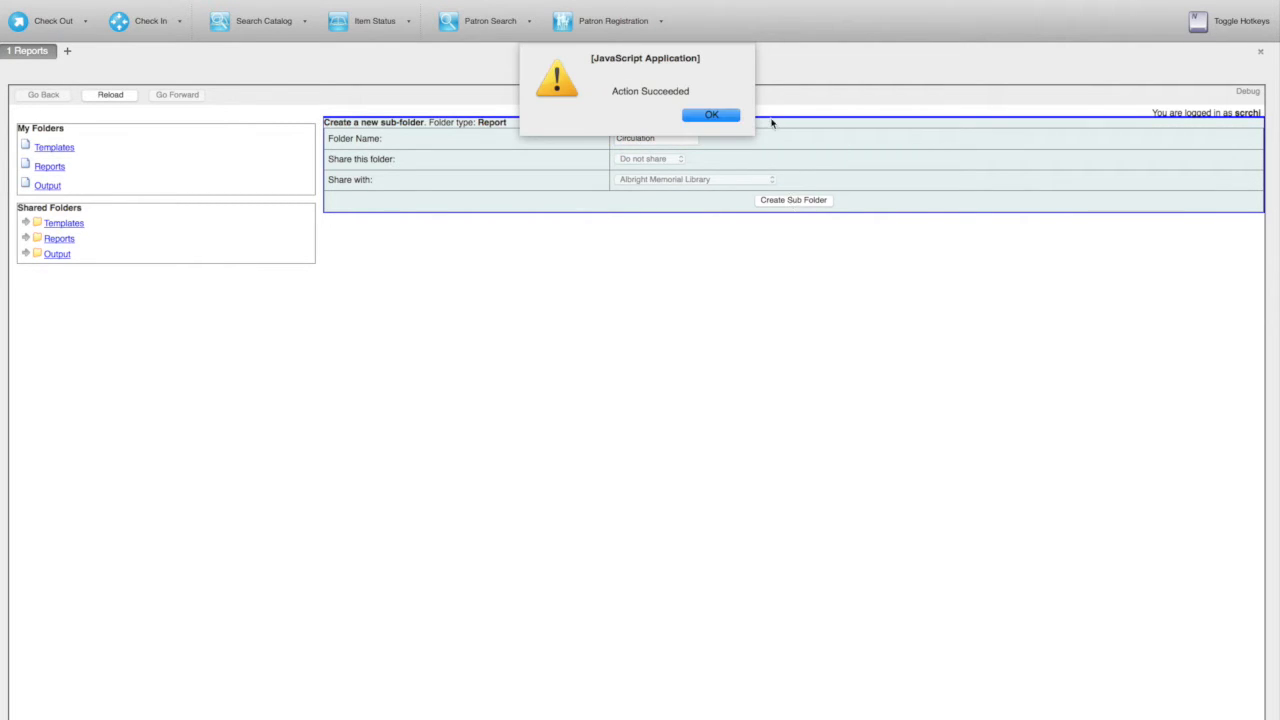
{"action": "left_click", "coordinate": [711, 116]}
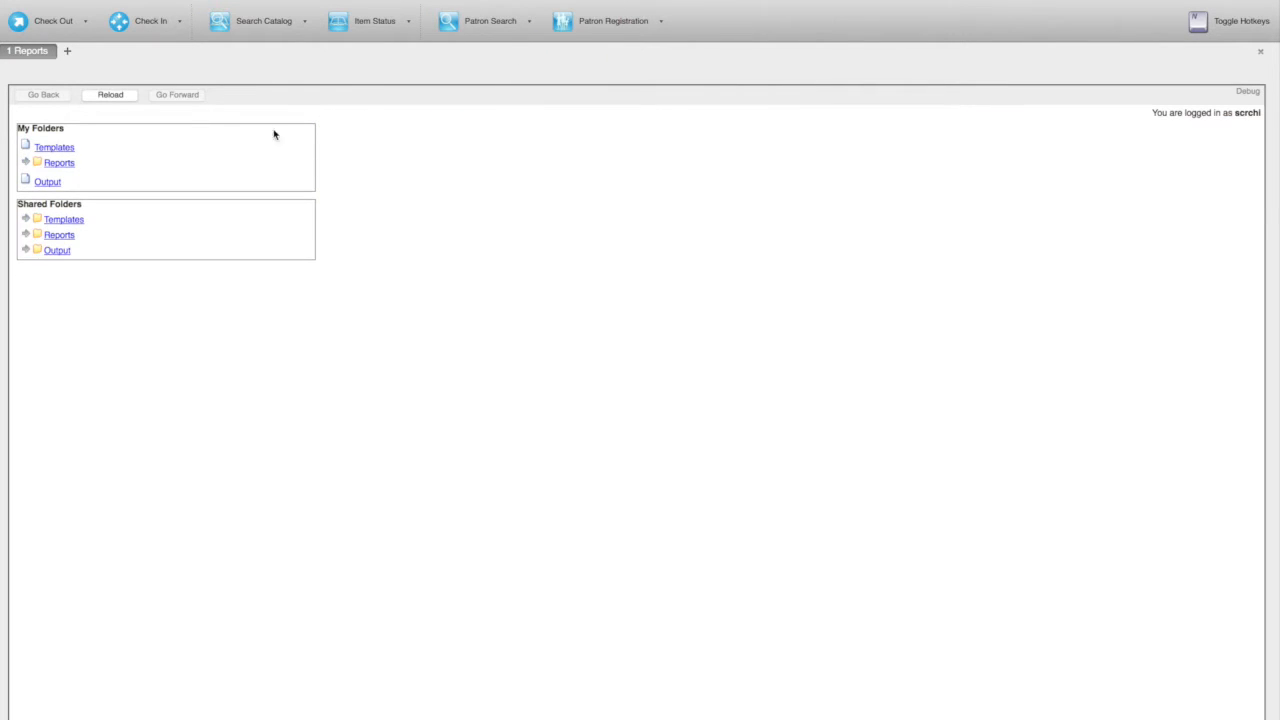
Step: Create an unshared sub-folder named Collection under Reports in My Folders, and expand Reports to show its sub-folders
{"action": "left_click", "coordinate": [60, 165]}
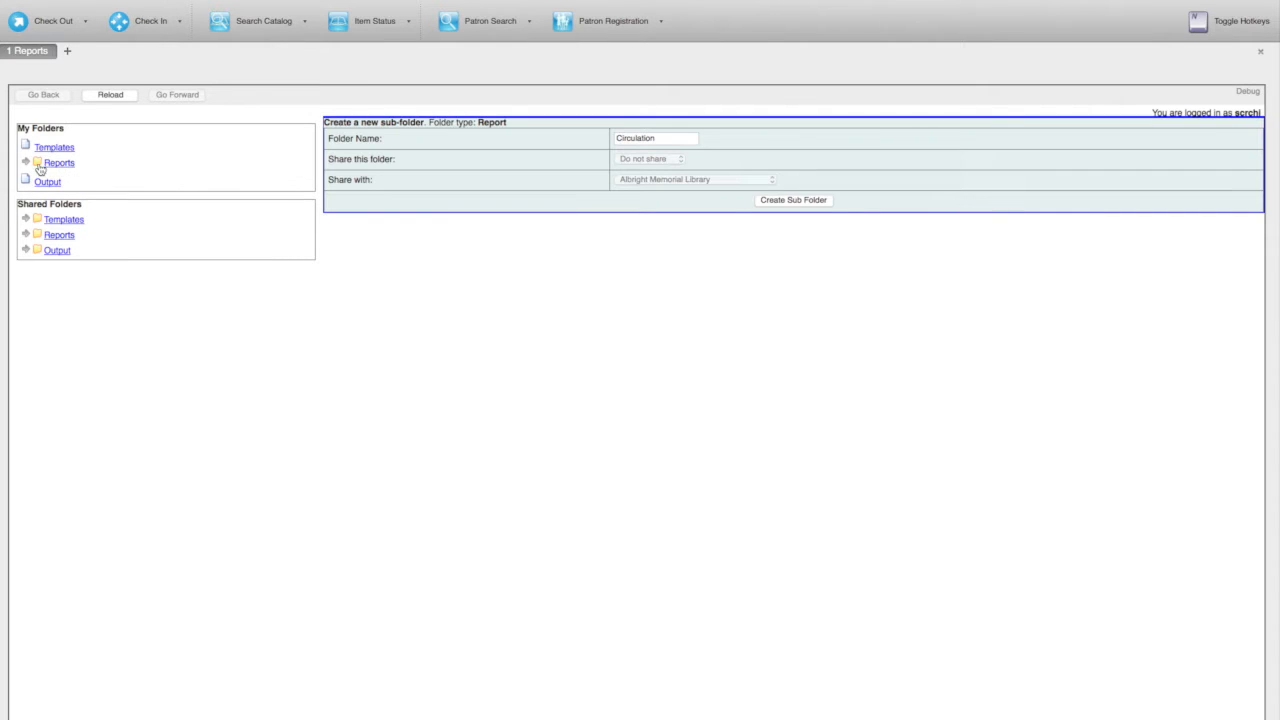
{"action": "left_click", "coordinate": [26, 163]}
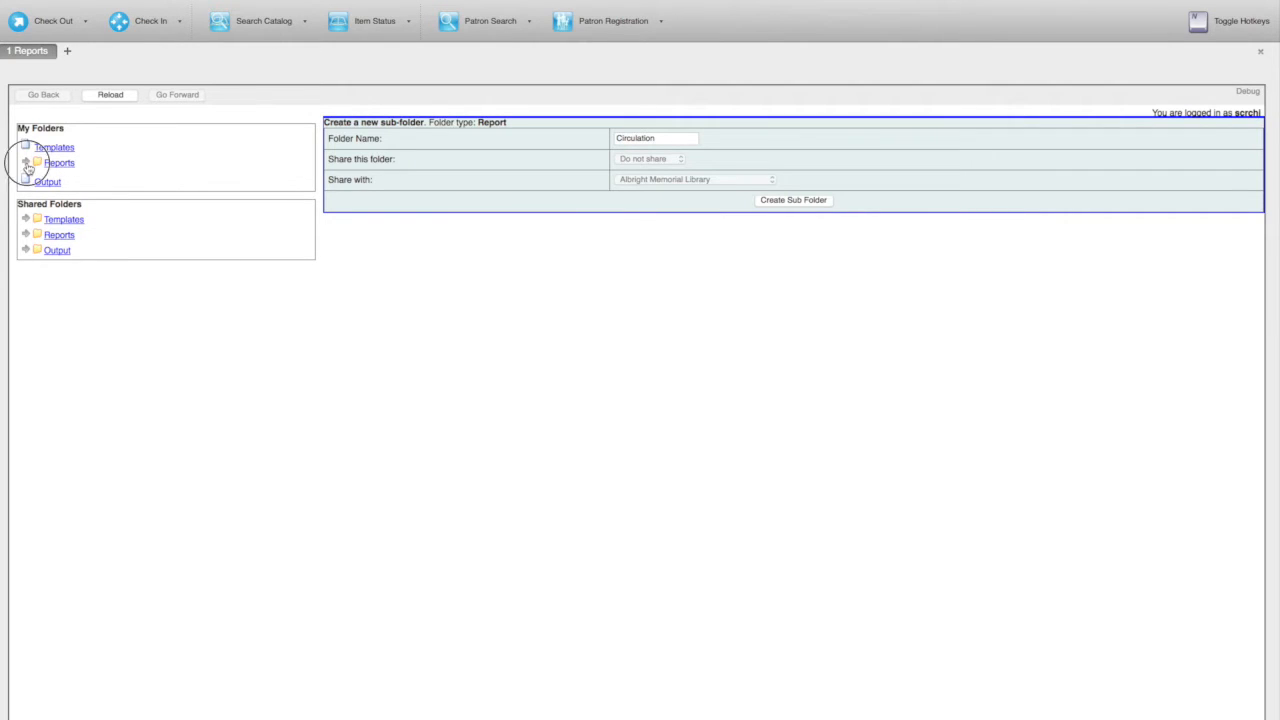
{"action": "left_click", "coordinate": [660, 139]}
{"action": "left_click", "coordinate": [55, 165]}
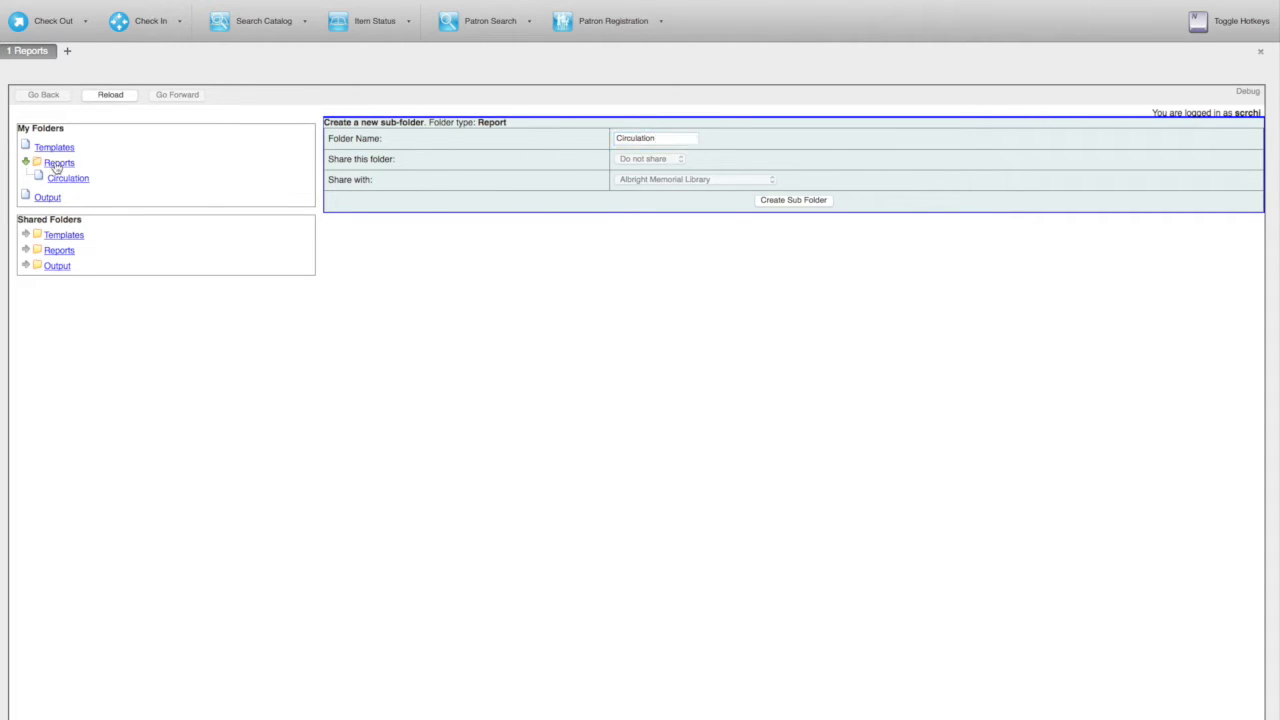
{"action": "left_click_drag", "start_coordinate": [656, 140], "coordinate": [540, 137]}
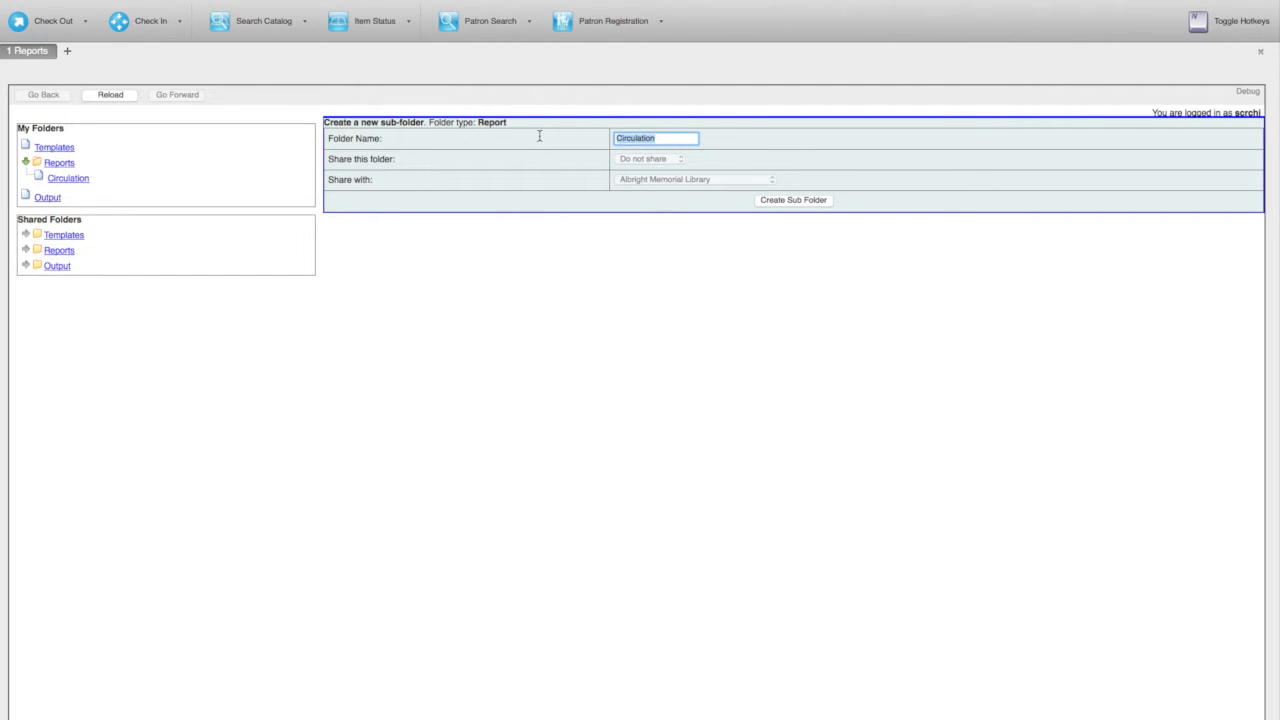
{"action": "key", "text": "BackSpace"}
{"action": "type", "text": "Collection"}
{"action": "left_click", "coordinate": [782, 201]}
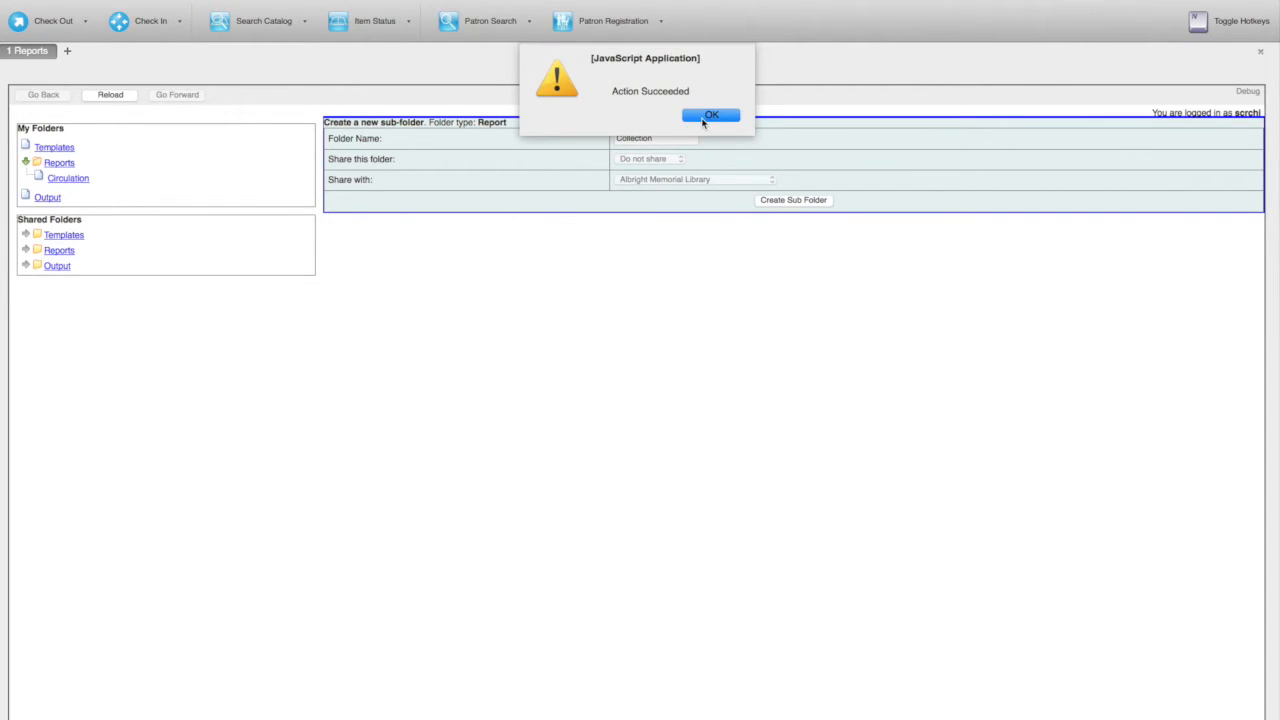
{"action": "left_click", "coordinate": [703, 117]}
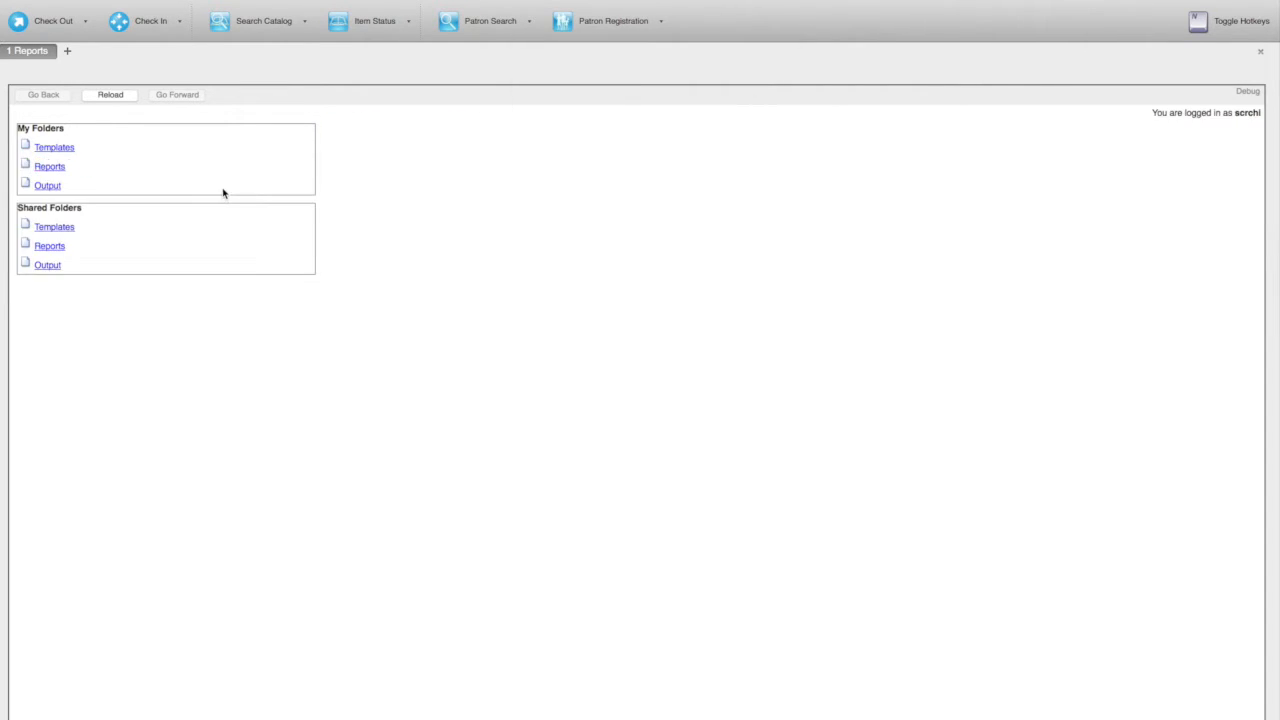
{"action": "left_click", "coordinate": [27, 164]}
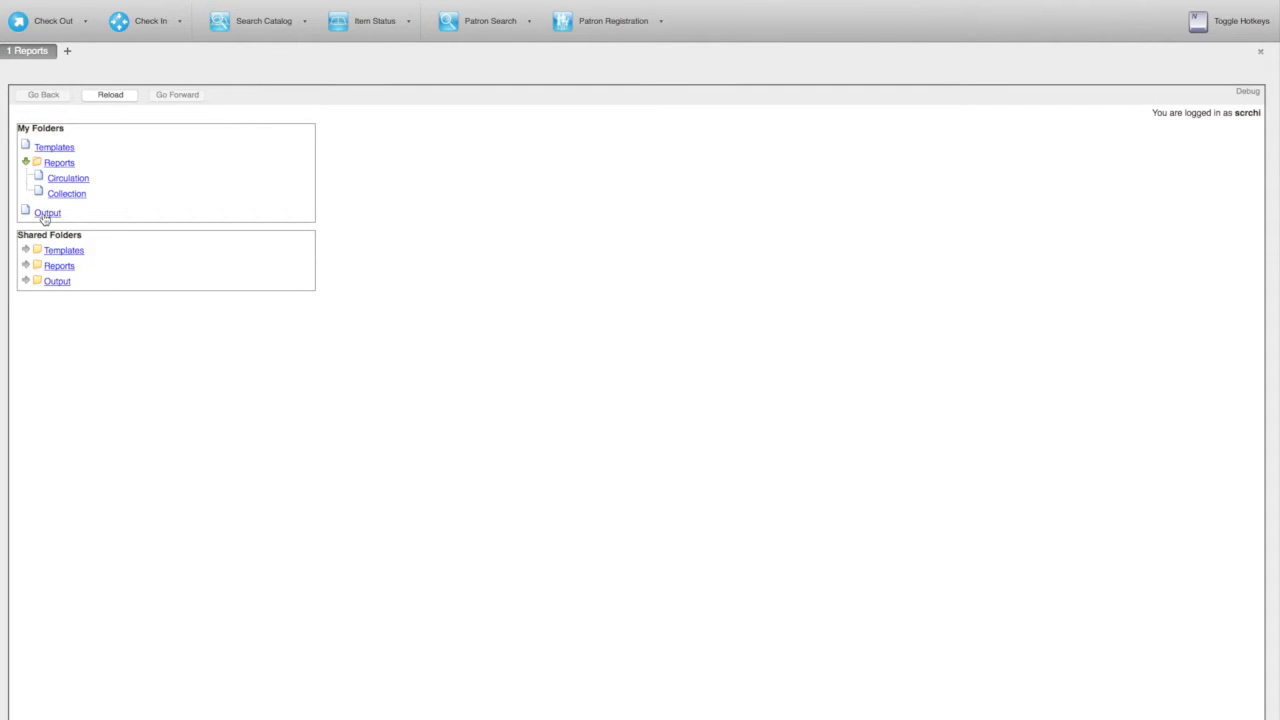
Step: Create an unshared sub-folder named Collection under Output in My Folders
{"action": "left_click", "coordinate": [45, 214]}
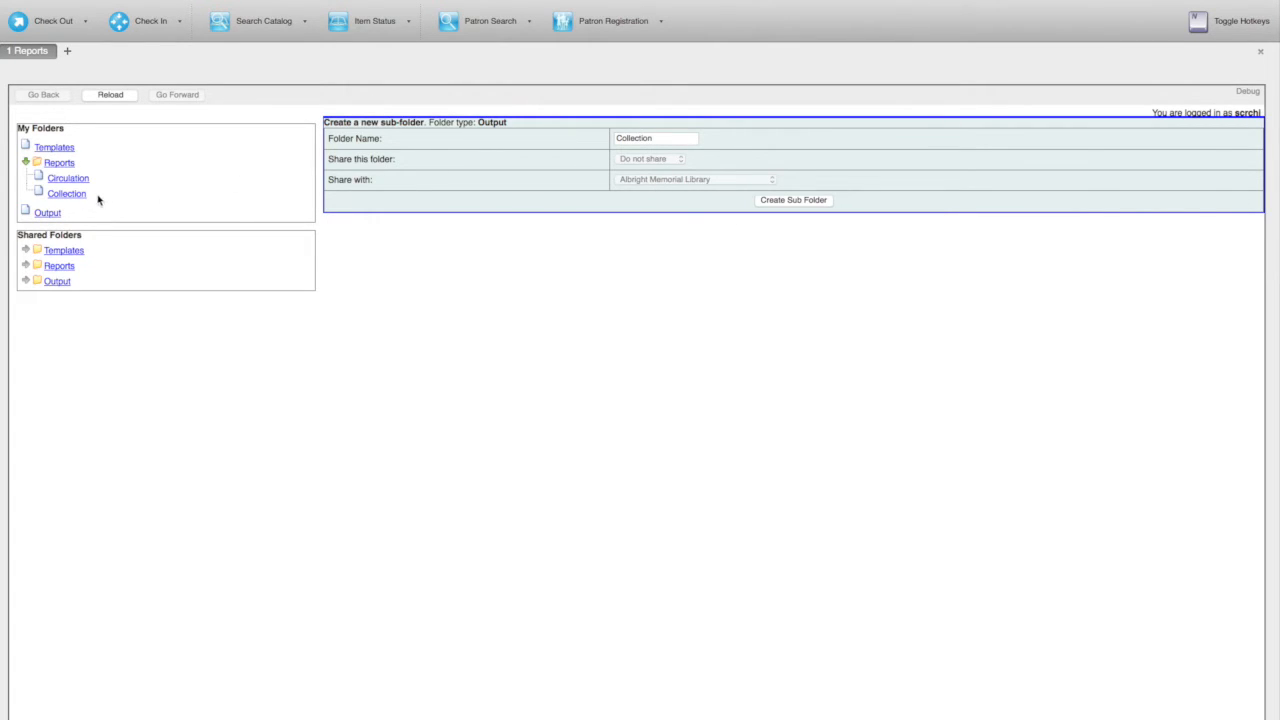
{"action": "left_click", "coordinate": [794, 206]}
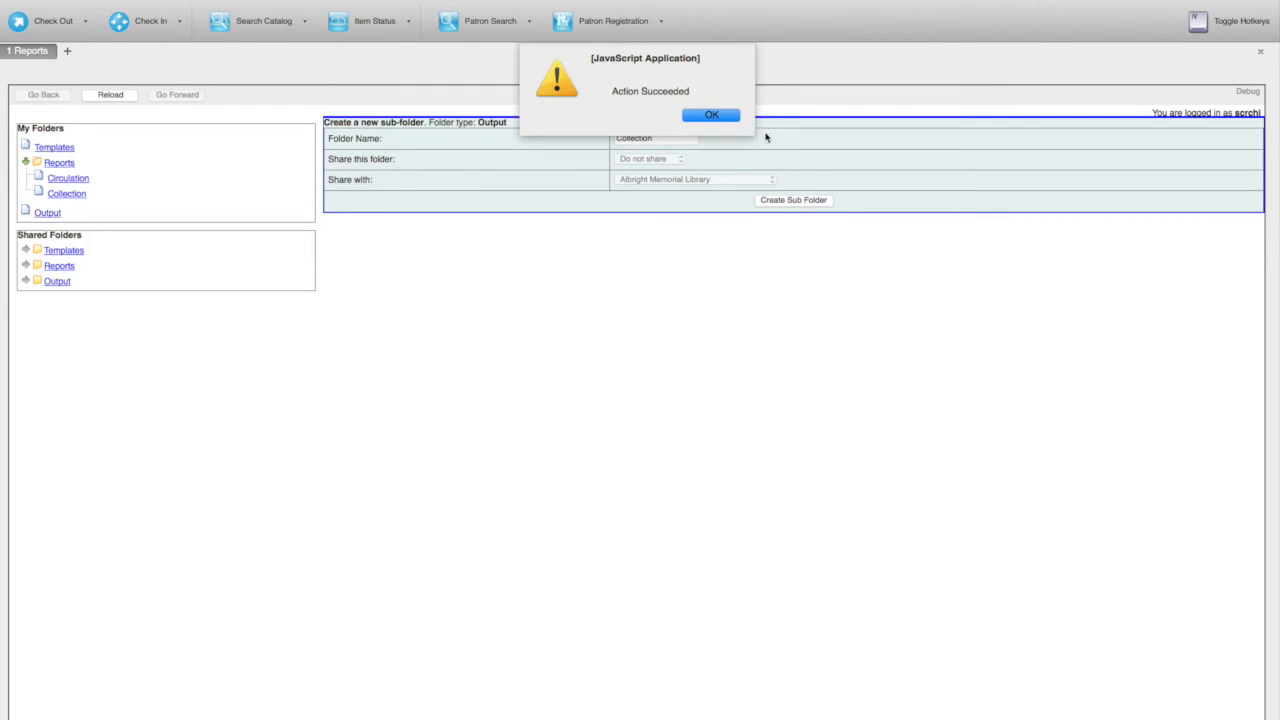
{"action": "left_click", "coordinate": [731, 116]}
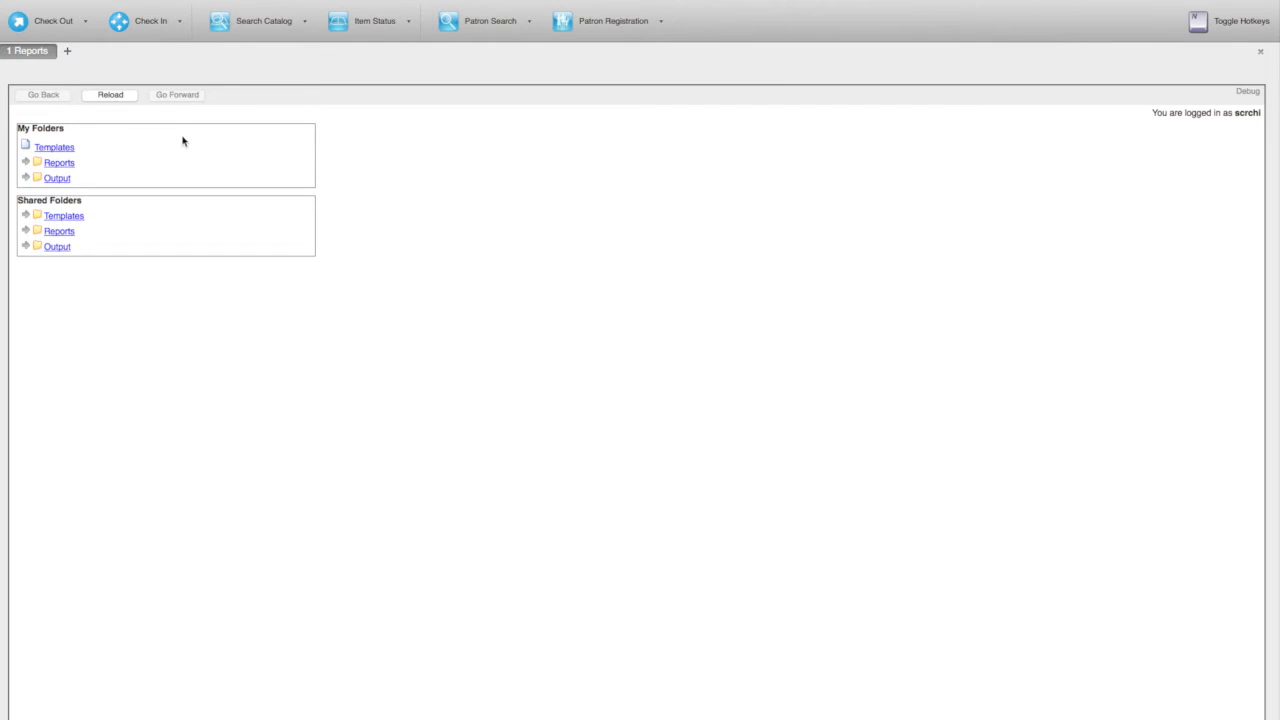
Step: Create an unshared sub-folder named Circulation under Output in My Folders
{"action": "left_click", "coordinate": [55, 178]}
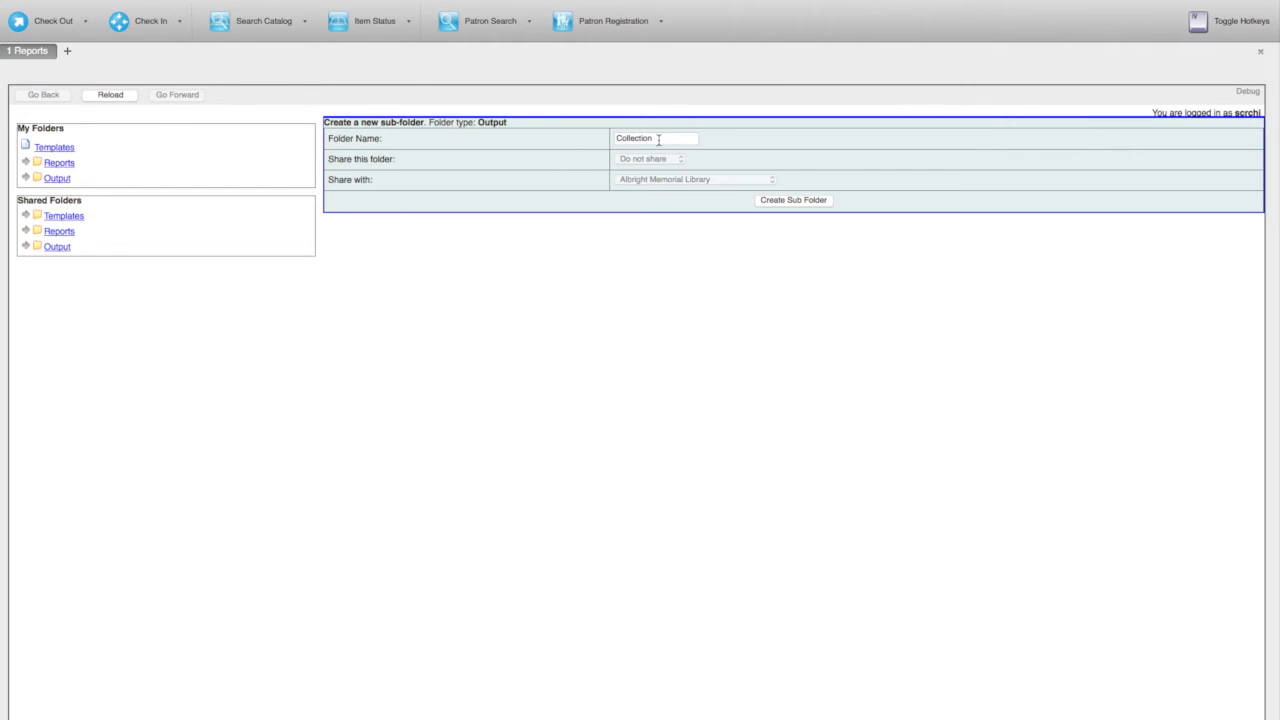
{"action": "left_click_drag", "start_coordinate": [654, 138], "coordinate": [584, 142]}
{"action": "key", "text": "BackSpace"}
{"action": "type", "text": "Clrculation"}
{"action": "left_click", "coordinate": [784, 202]}
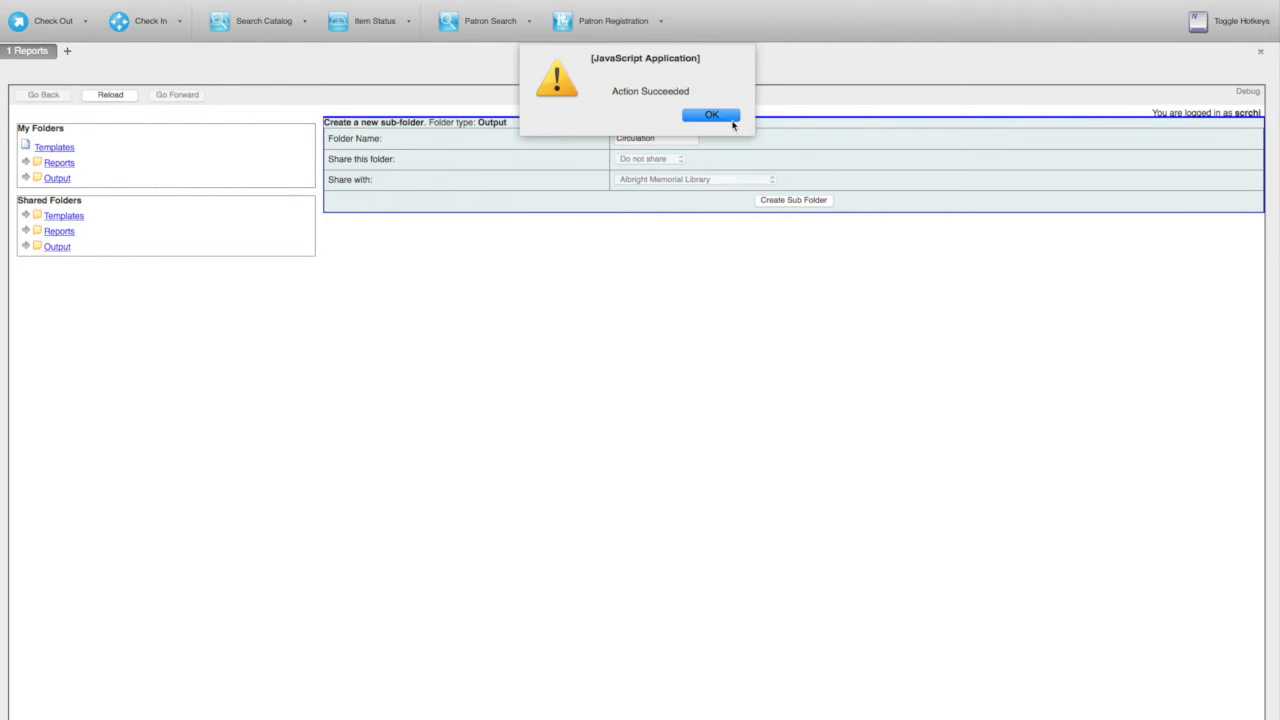
{"action": "left_click", "coordinate": [734, 118]}
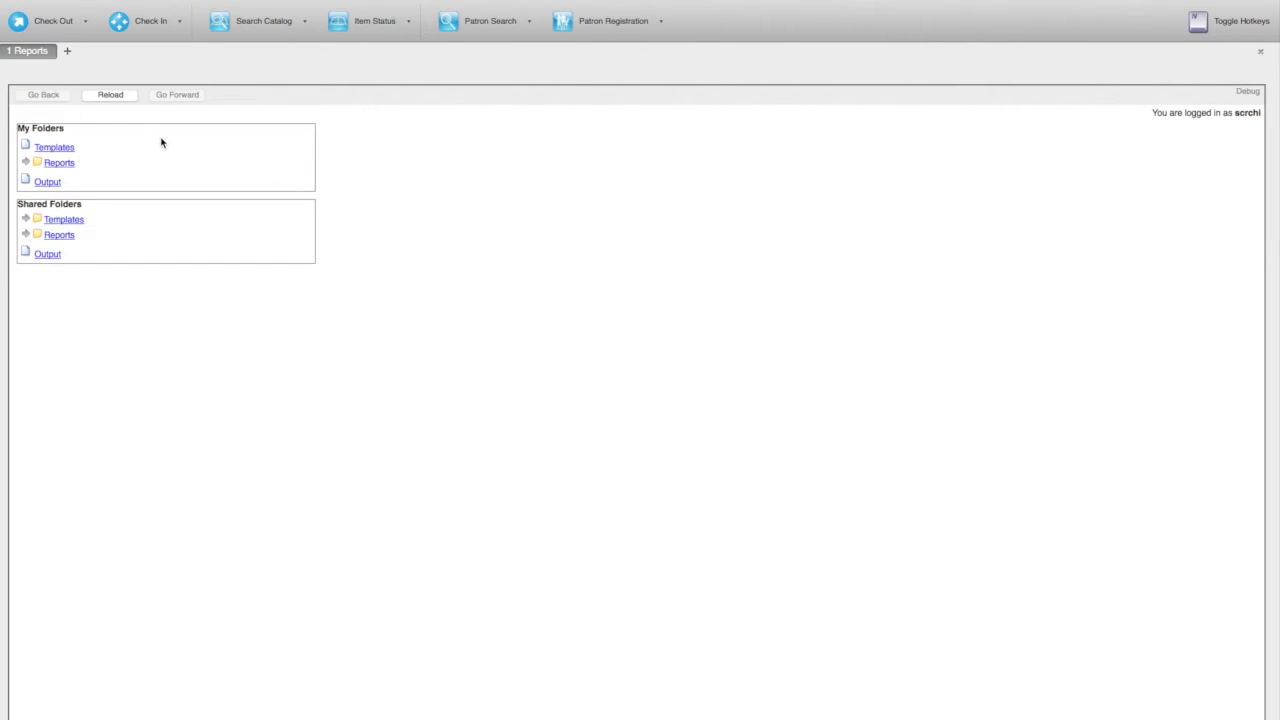
Step: Create an unshared sub-folder named Albright inside the Circulation folder under Reports in My Folders
{"action": "left_click", "coordinate": [25, 162]}
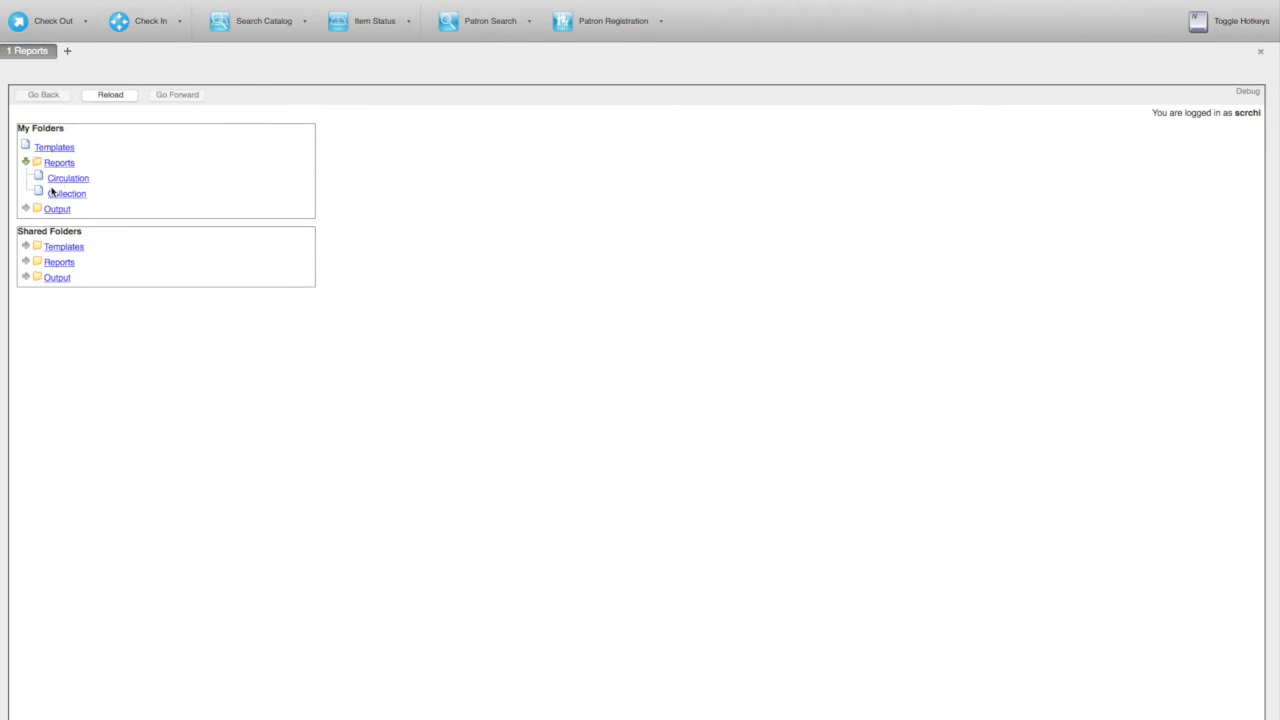
{"action": "left_click", "coordinate": [26, 210]}
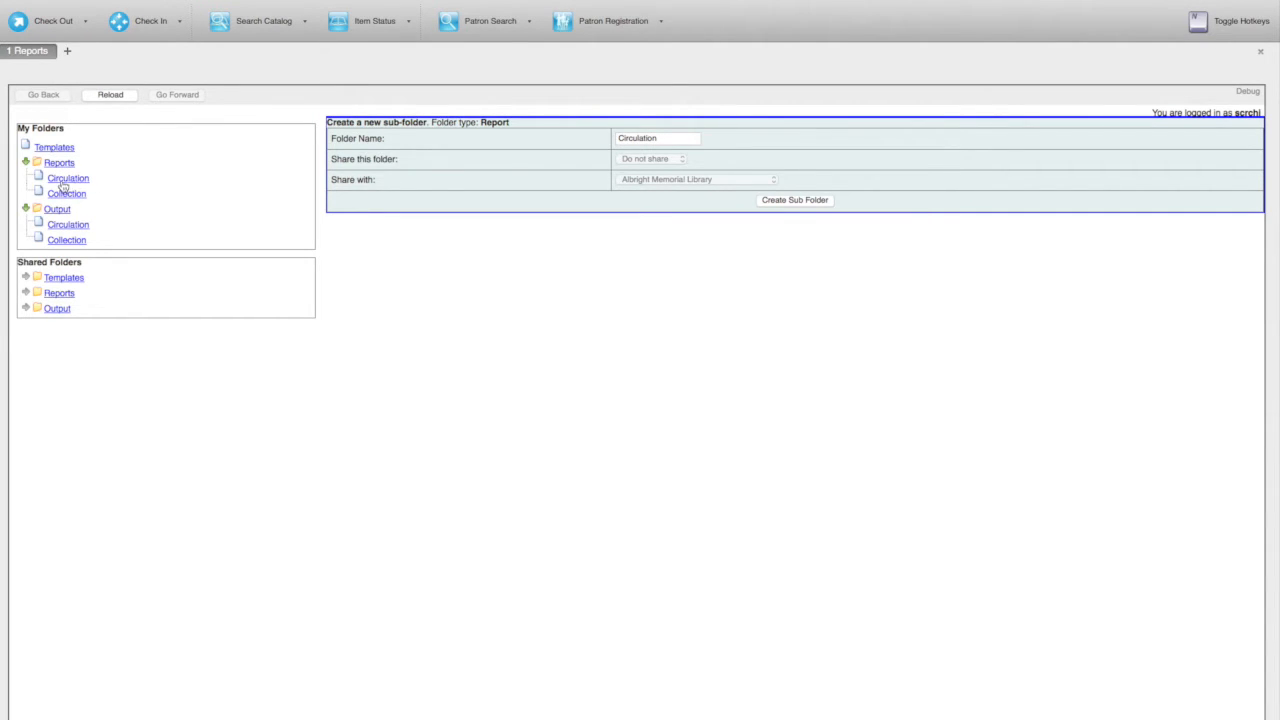
{"action": "left_click", "coordinate": [72, 180]}
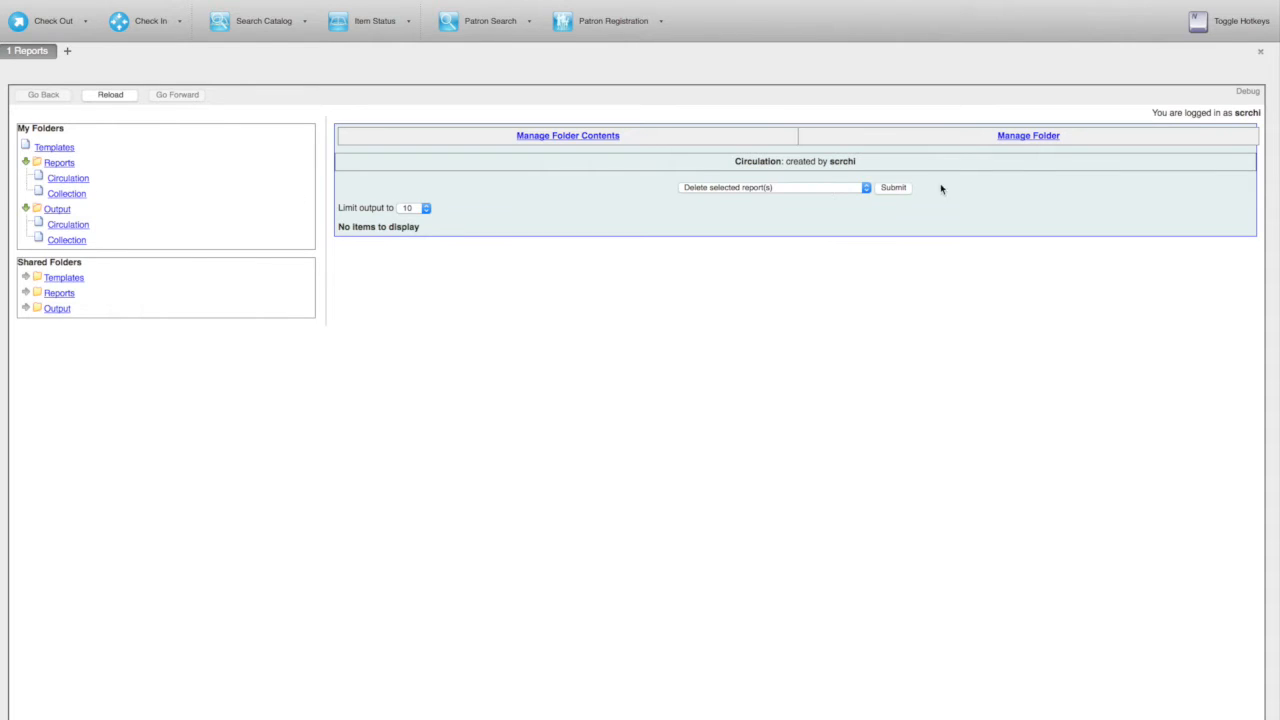
{"action": "left_click", "coordinate": [1025, 140]}
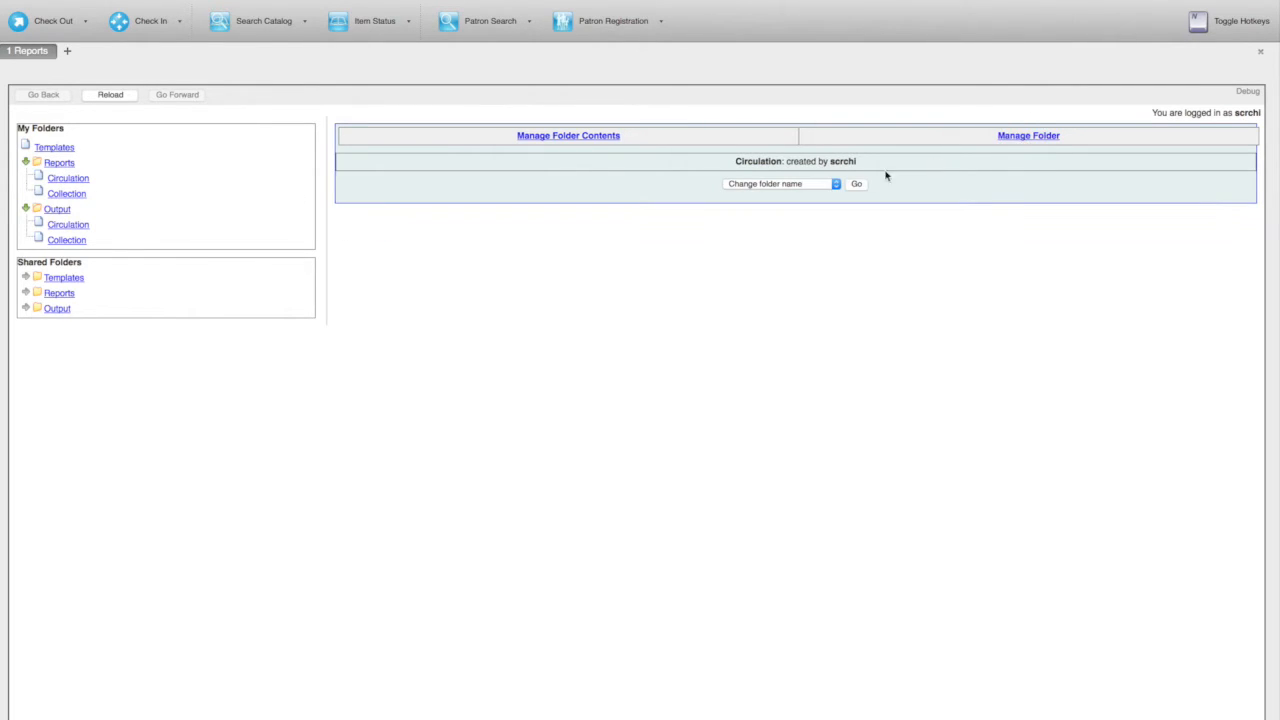
{"action": "left_click", "coordinate": [800, 185]}
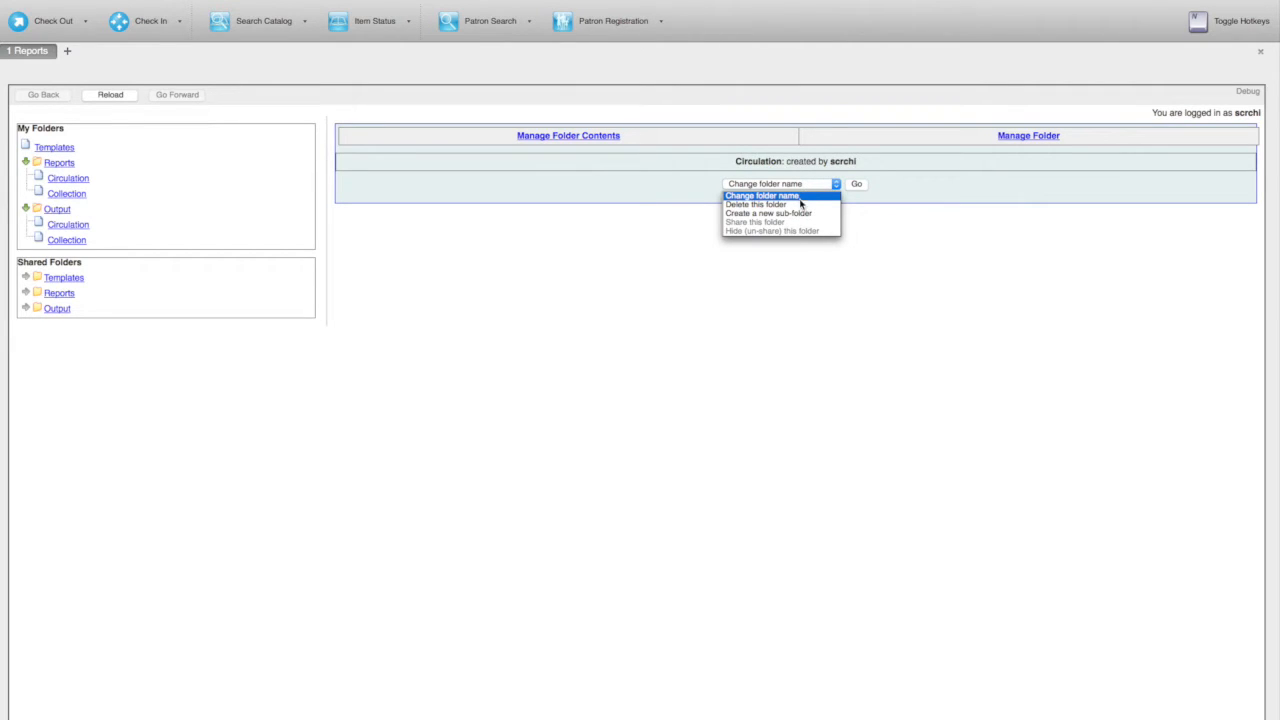
{"action": "left_click", "coordinate": [800, 214]}
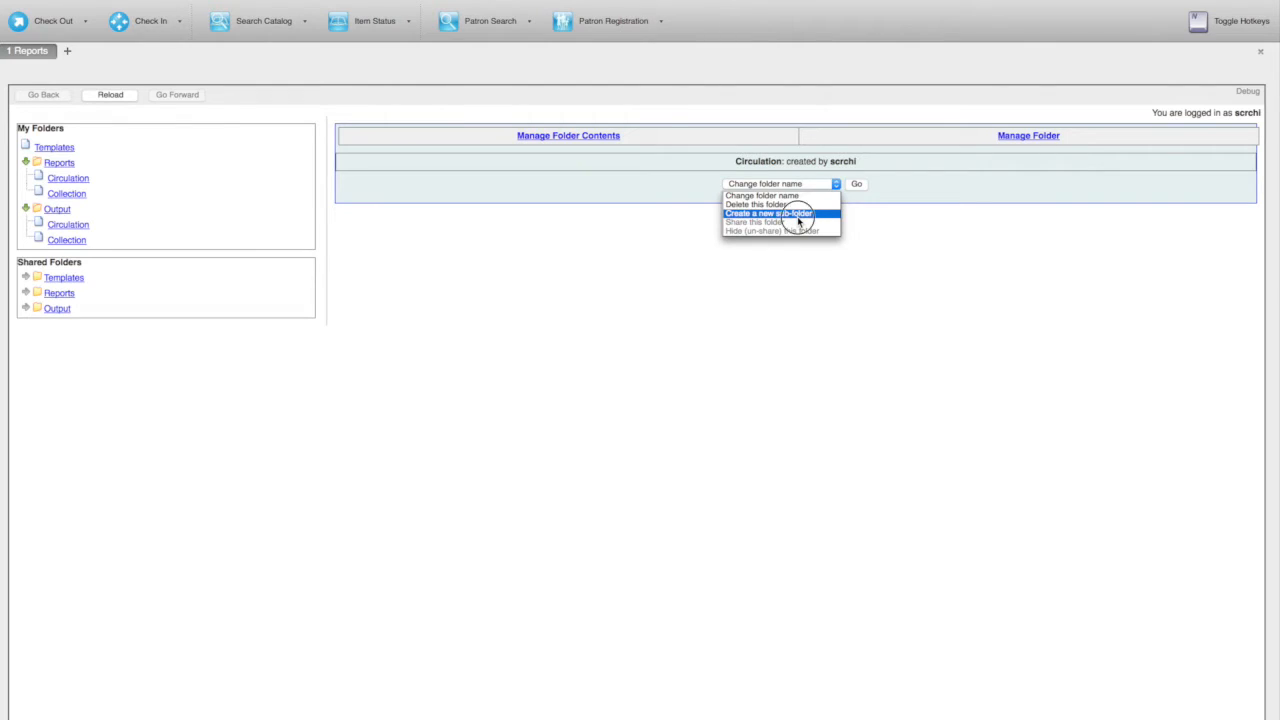
{"action": "left_click", "coordinate": [864, 188]}
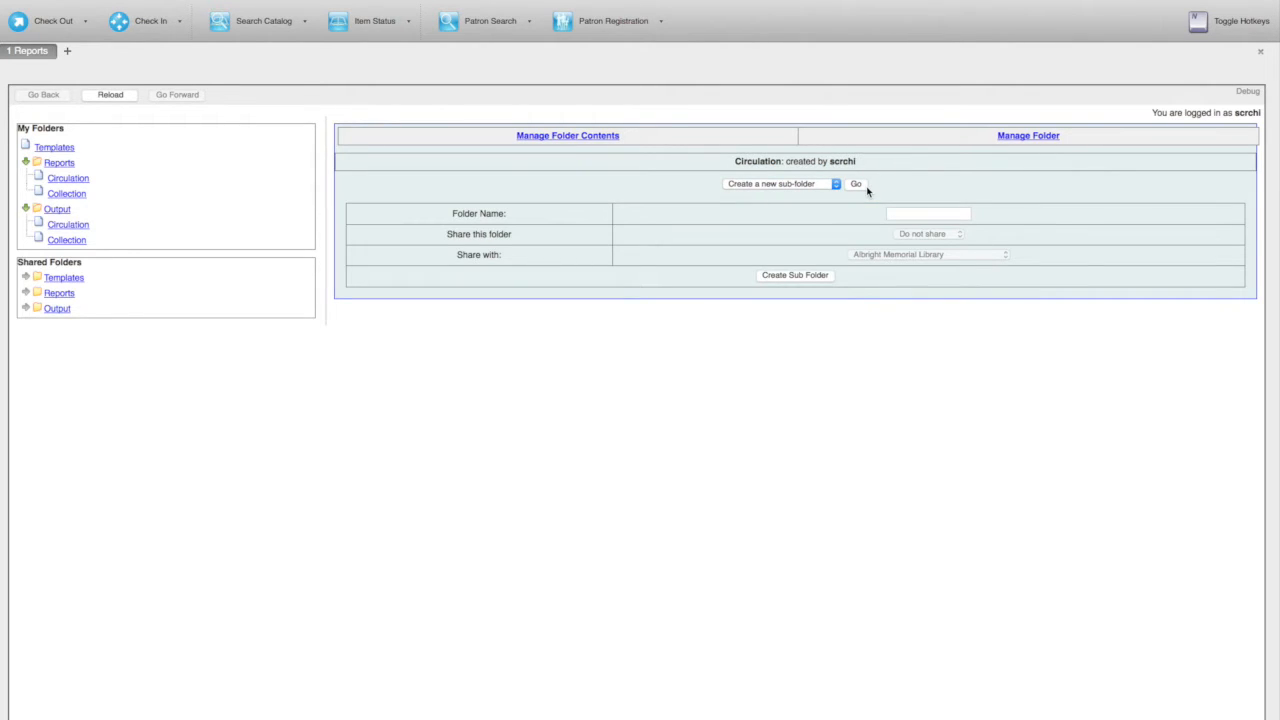
{"action": "left_click", "coordinate": [898, 213]}
{"action": "type", "text": "Albright"}
{"action": "left_click", "coordinate": [802, 277]}
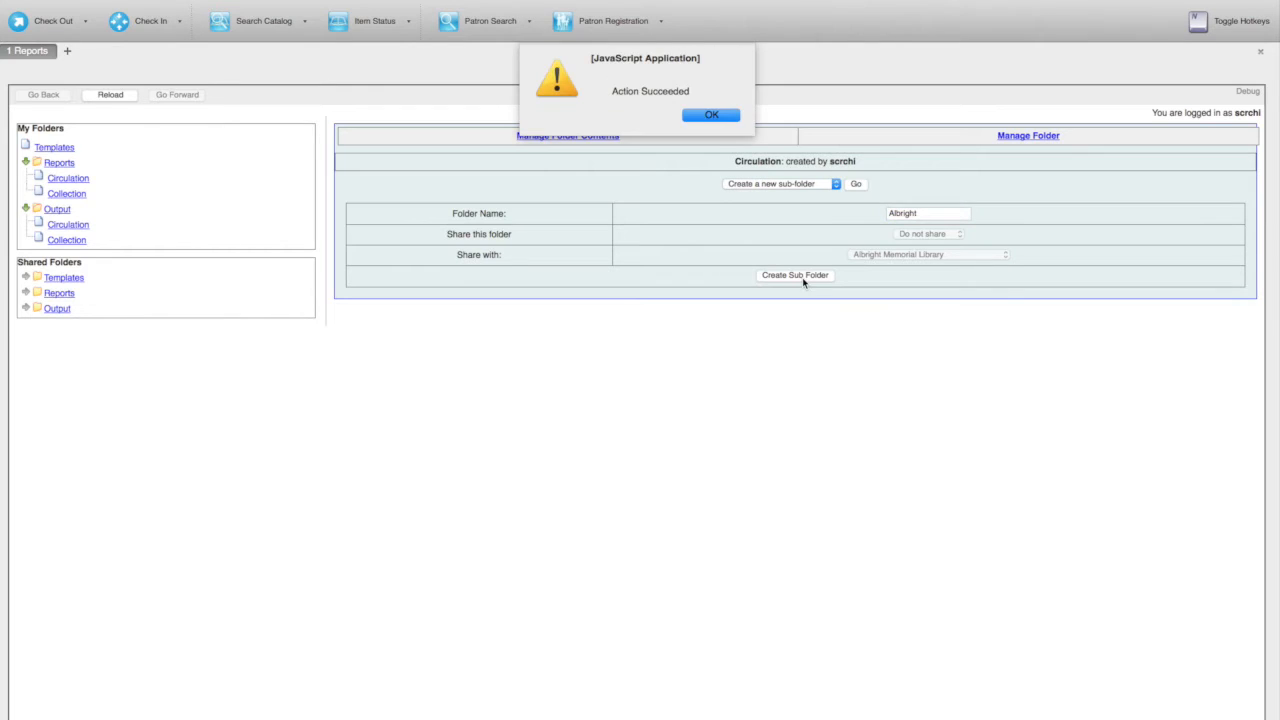
{"action": "left_click", "coordinate": [717, 114]}
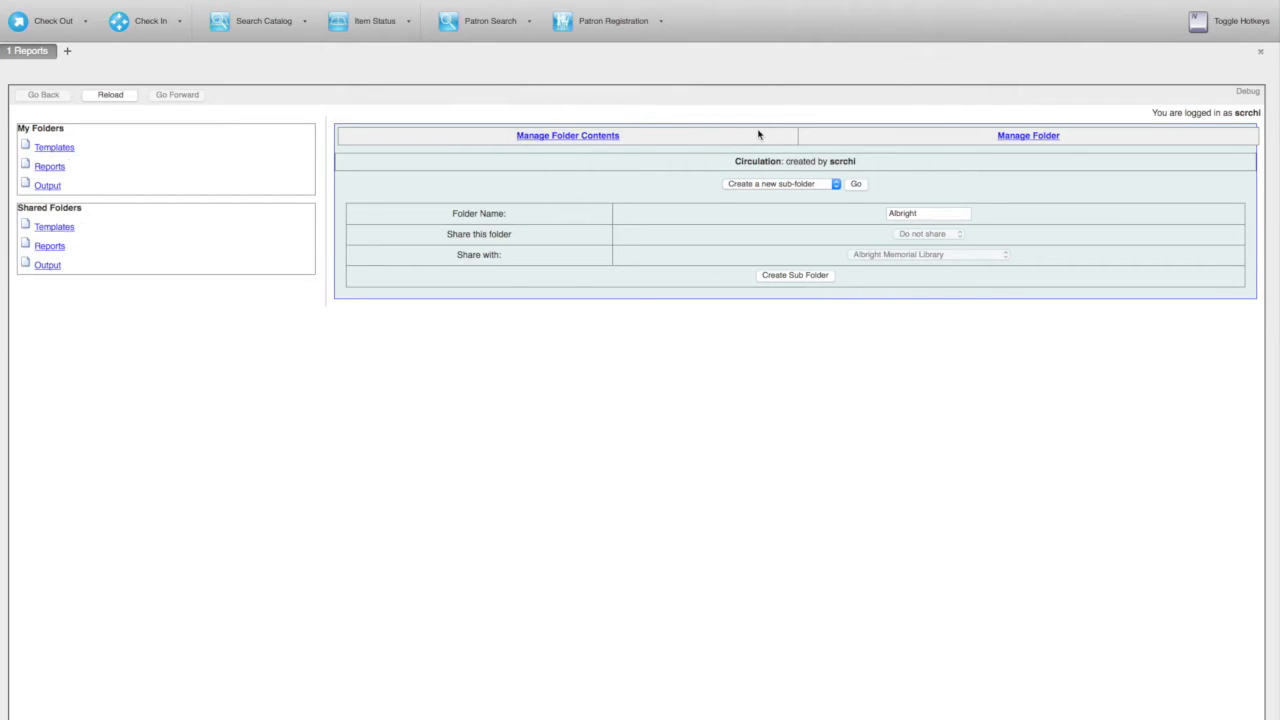
Step: Expand Reports, its Circulation folder and Output in My Folders to check the folder structure
{"action": "left_click", "coordinate": [26, 163]}
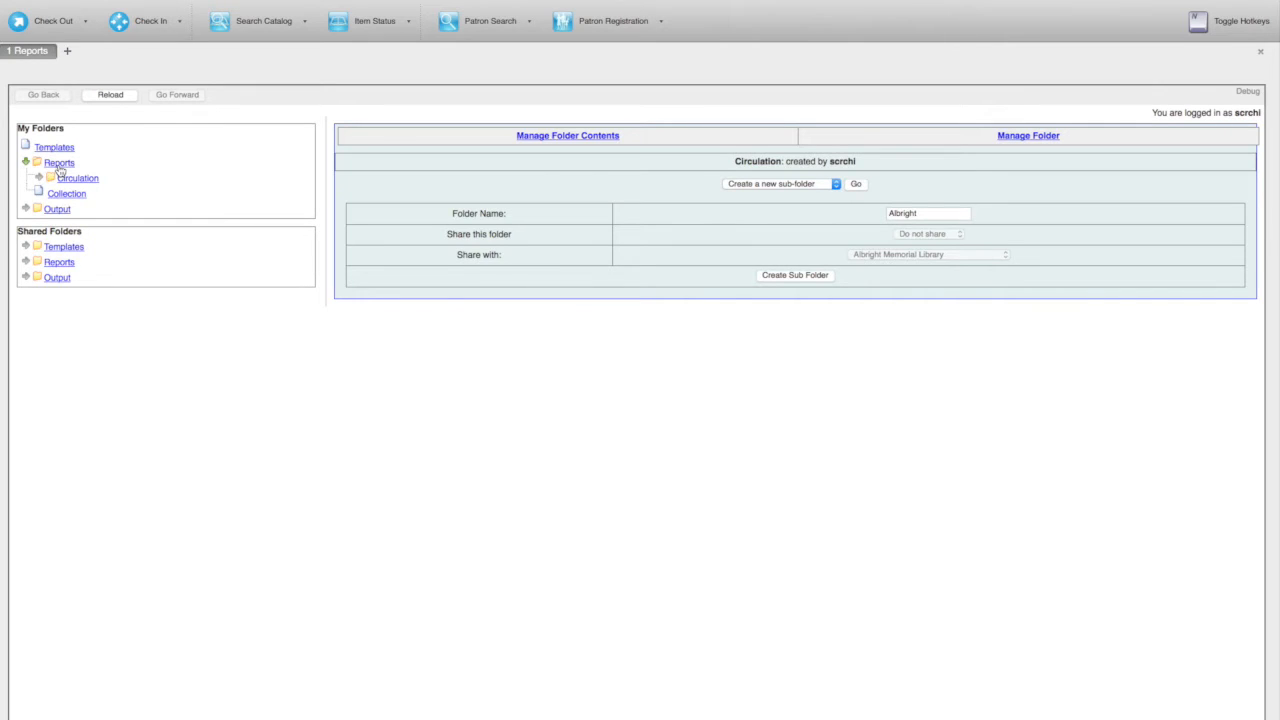
{"action": "left_click", "coordinate": [38, 177]}
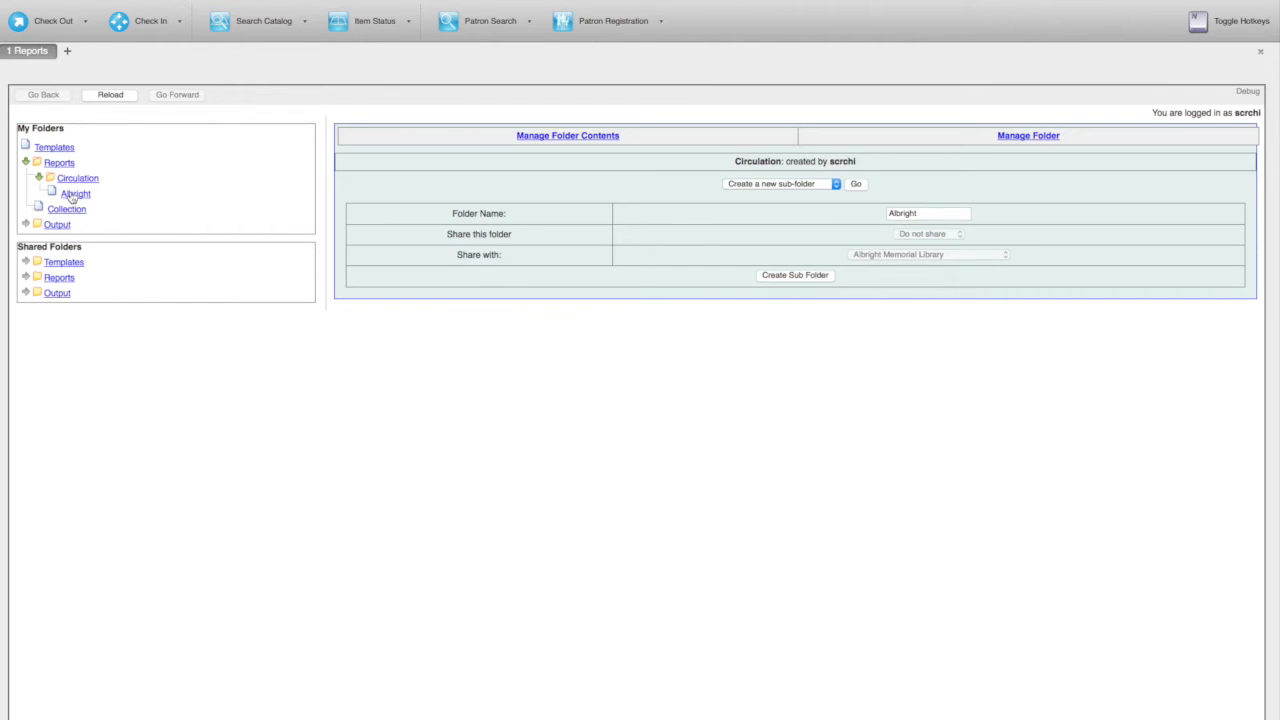
{"action": "left_click", "coordinate": [26, 225]}
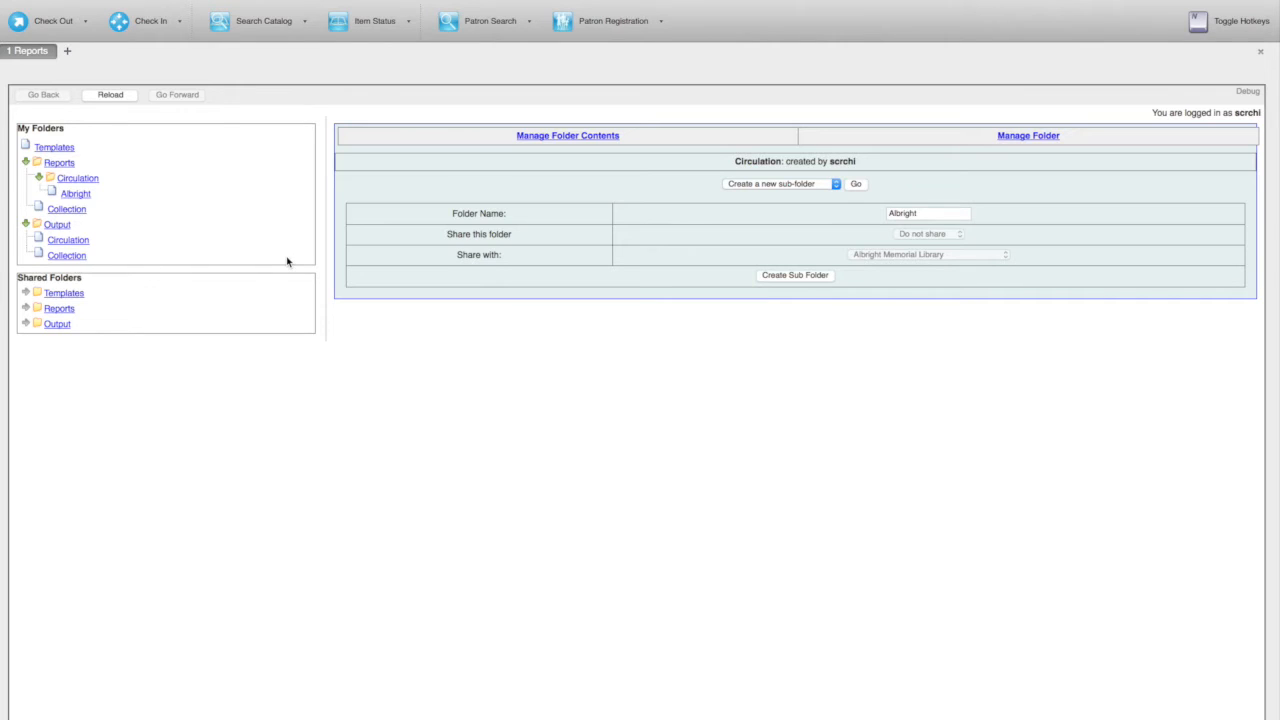
Step: Review the folder actions and report actions available for the Circulation folder, and collapse Reports and Output in My Folders
{"action": "left_click", "coordinate": [831, 186]}
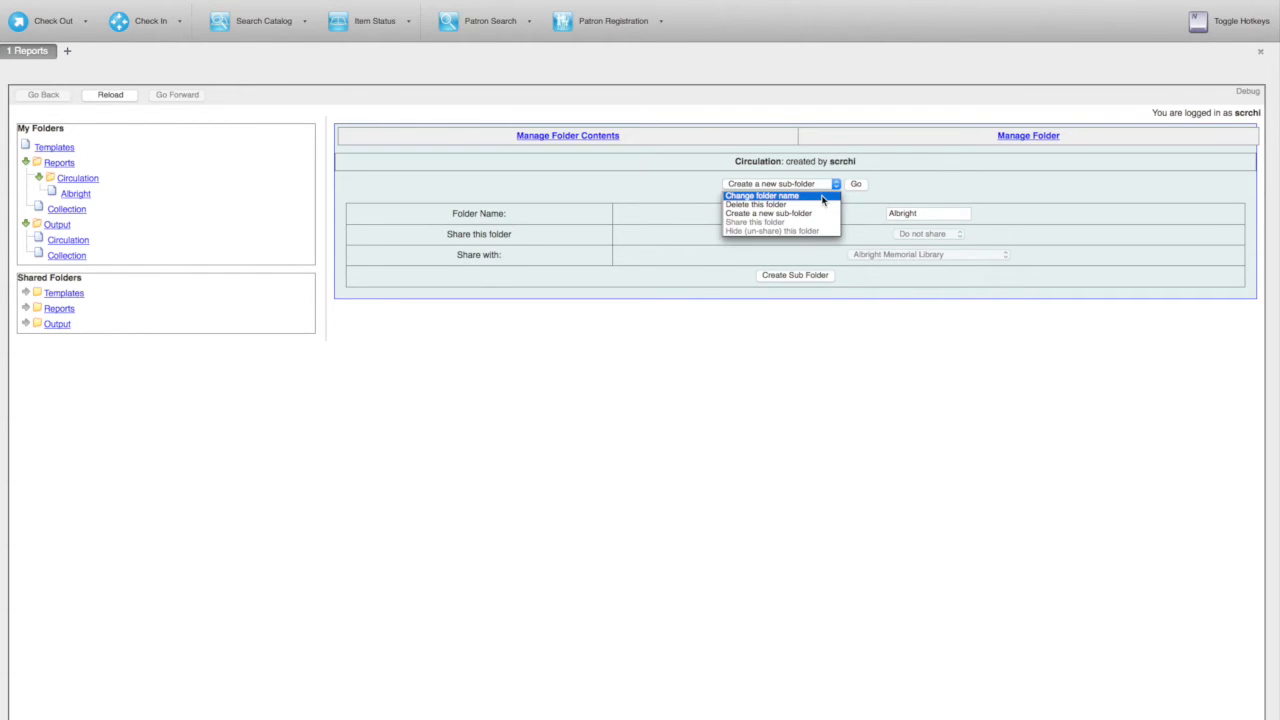
{"action": "left_click", "coordinate": [554, 143]}
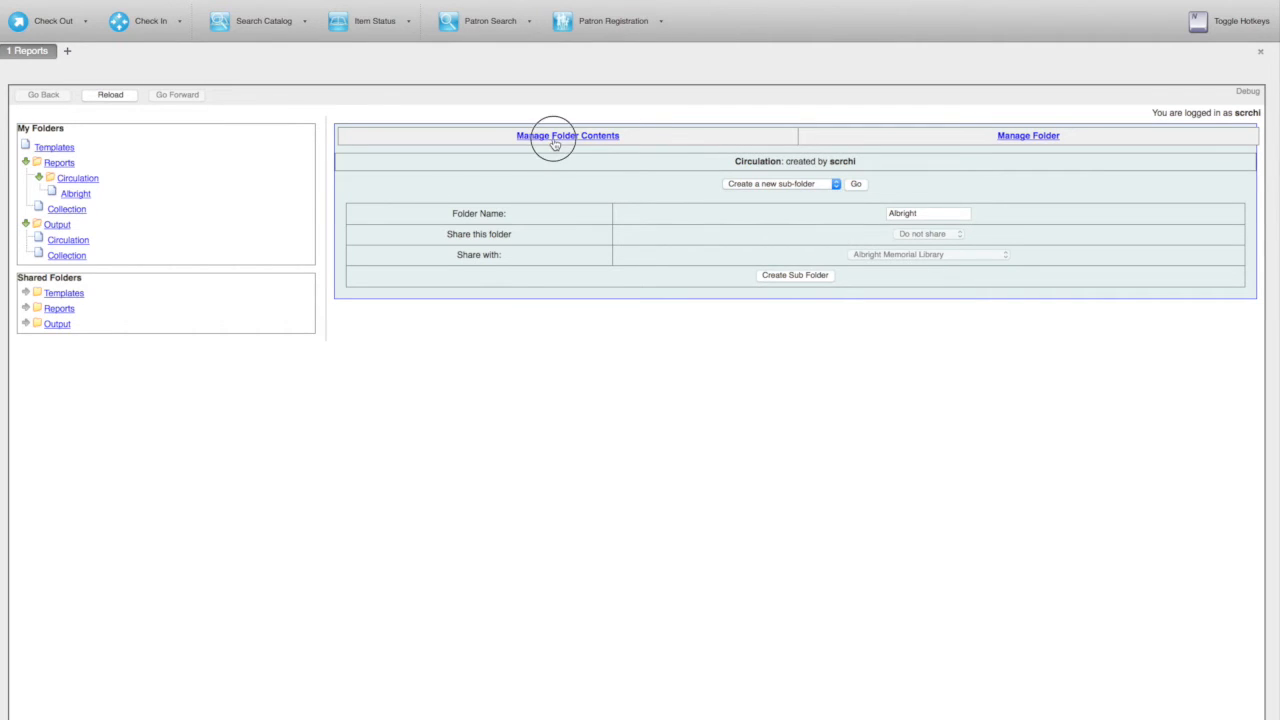
{"action": "left_click", "coordinate": [554, 143]}
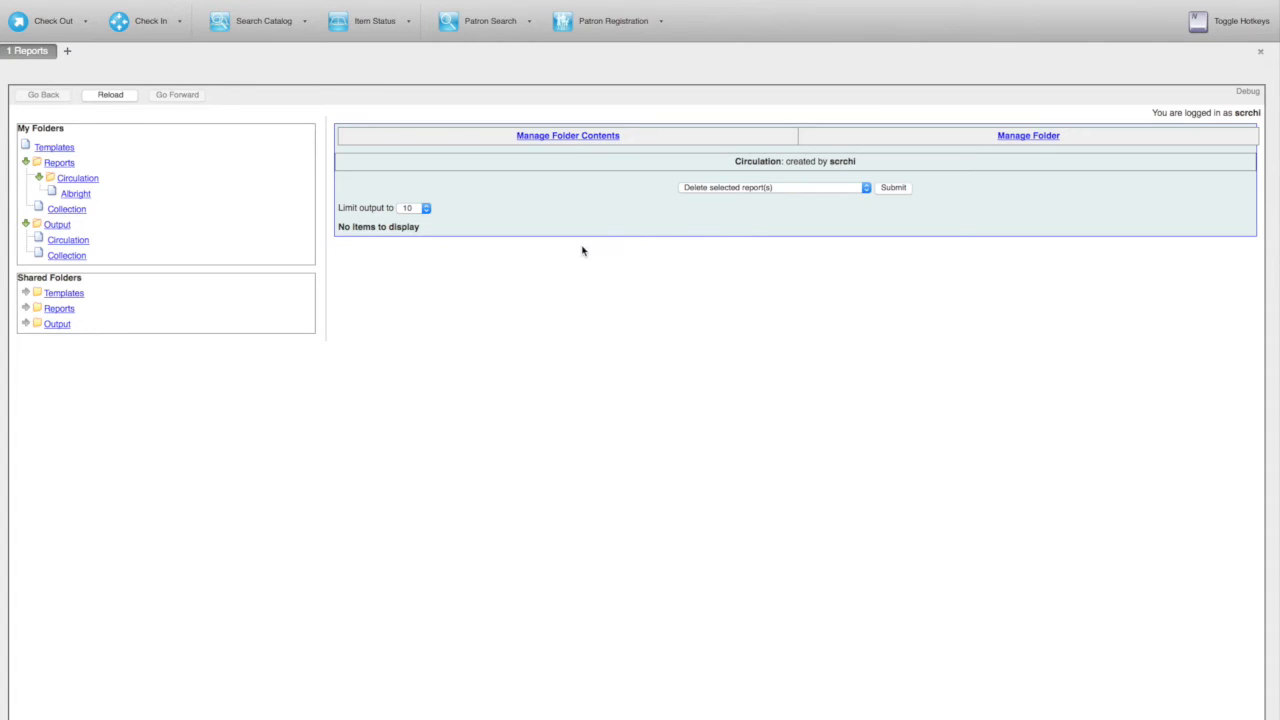
{"action": "left_click", "coordinate": [713, 190]}
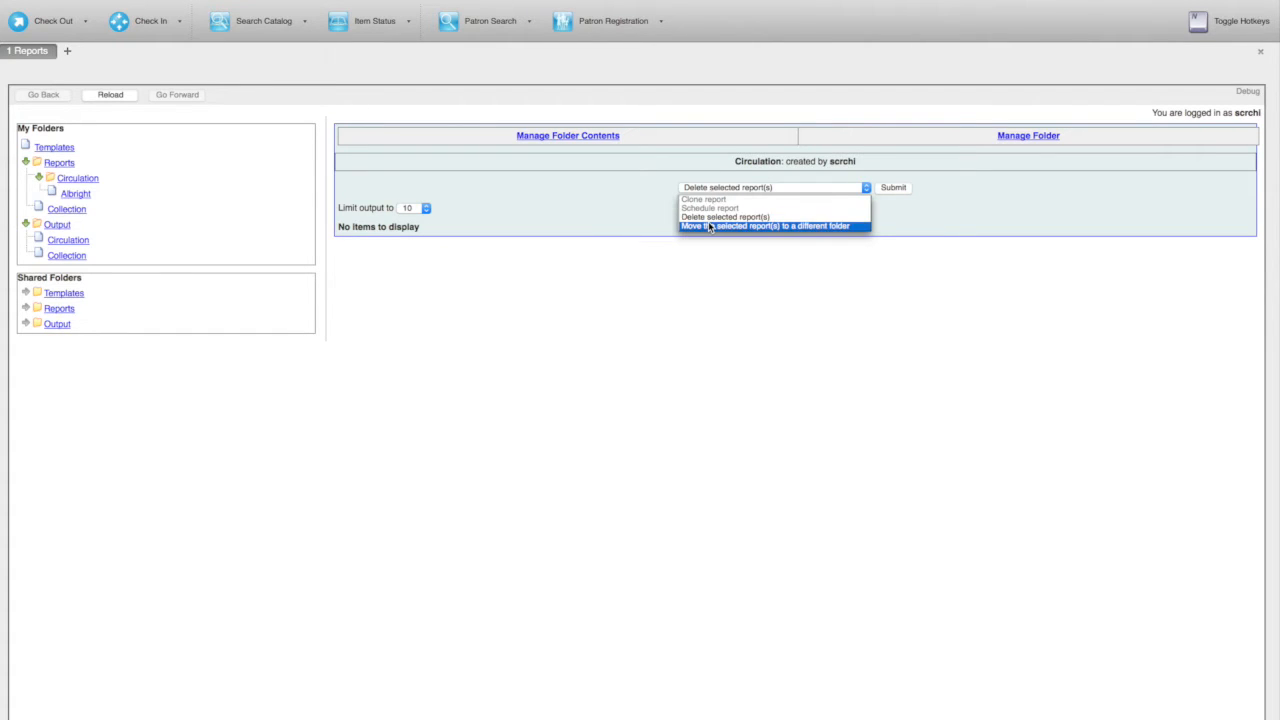
{"action": "left_click", "coordinate": [619, 192]}
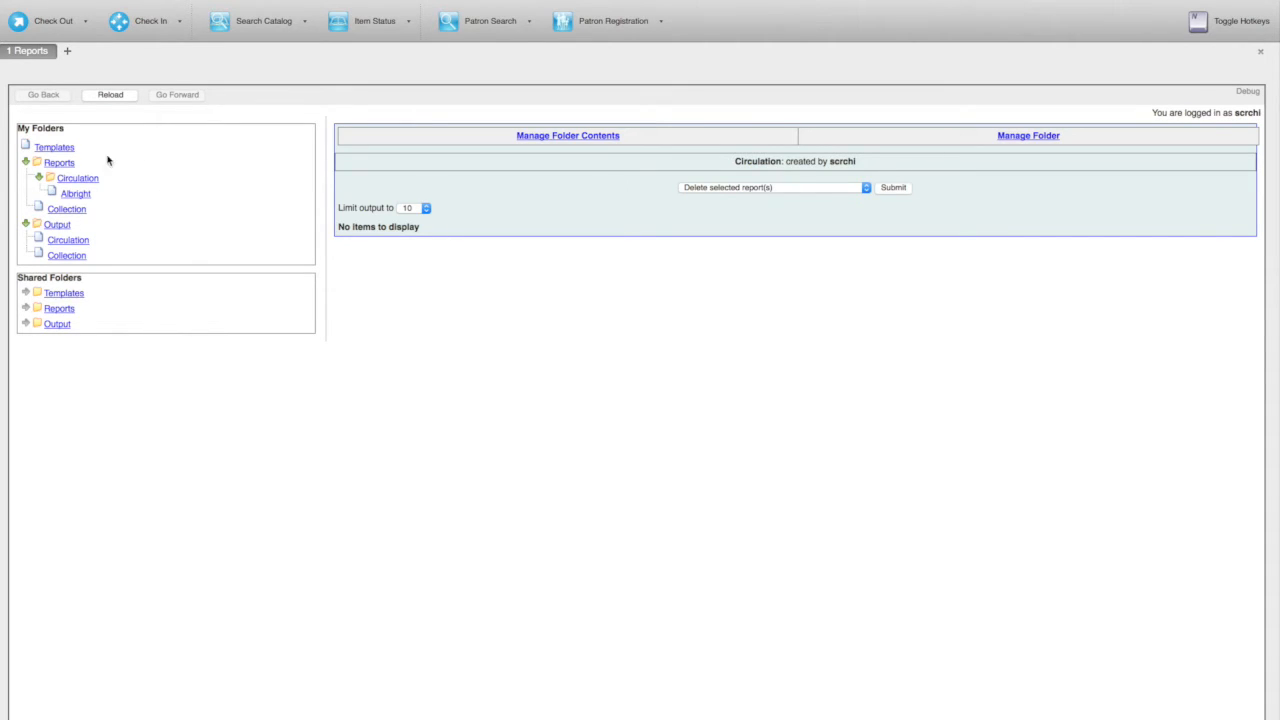
{"action": "left_click", "coordinate": [26, 162]}
{"action": "left_click", "coordinate": [26, 178]}
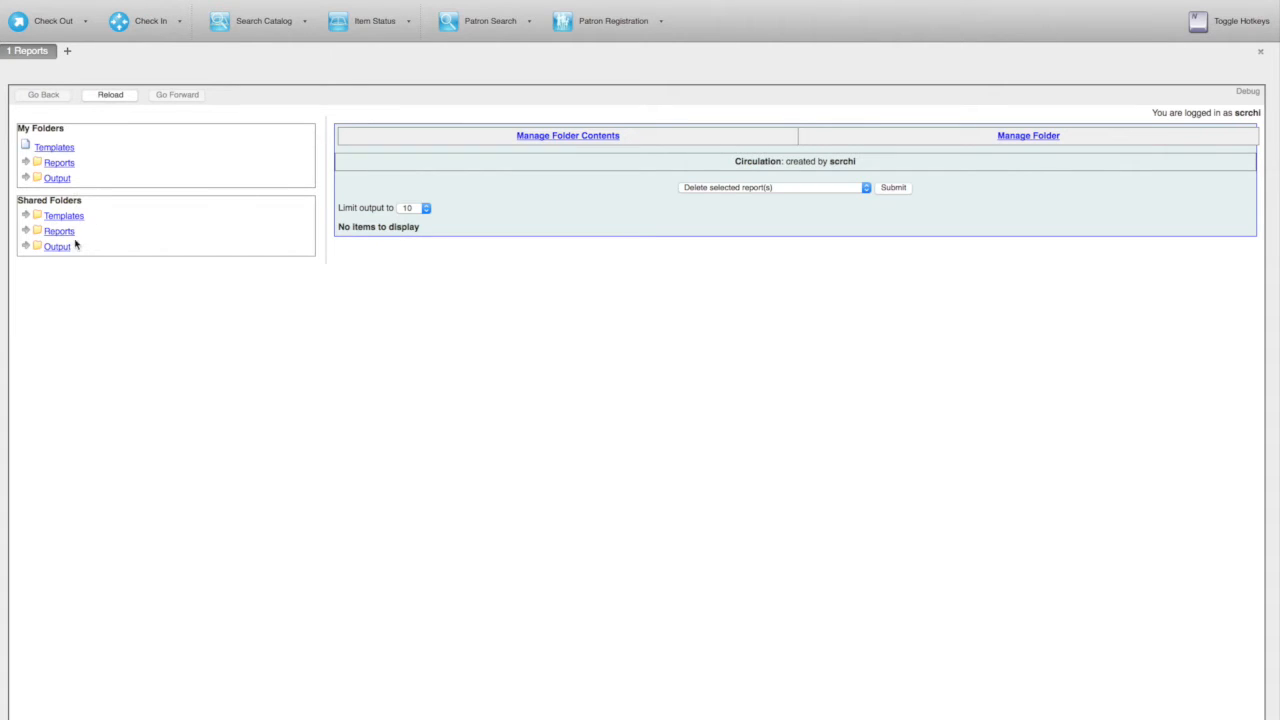
Step: Open the Annual Reports templates in the esi-admin folder of the shared templates
{"action": "left_click", "coordinate": [26, 216]}
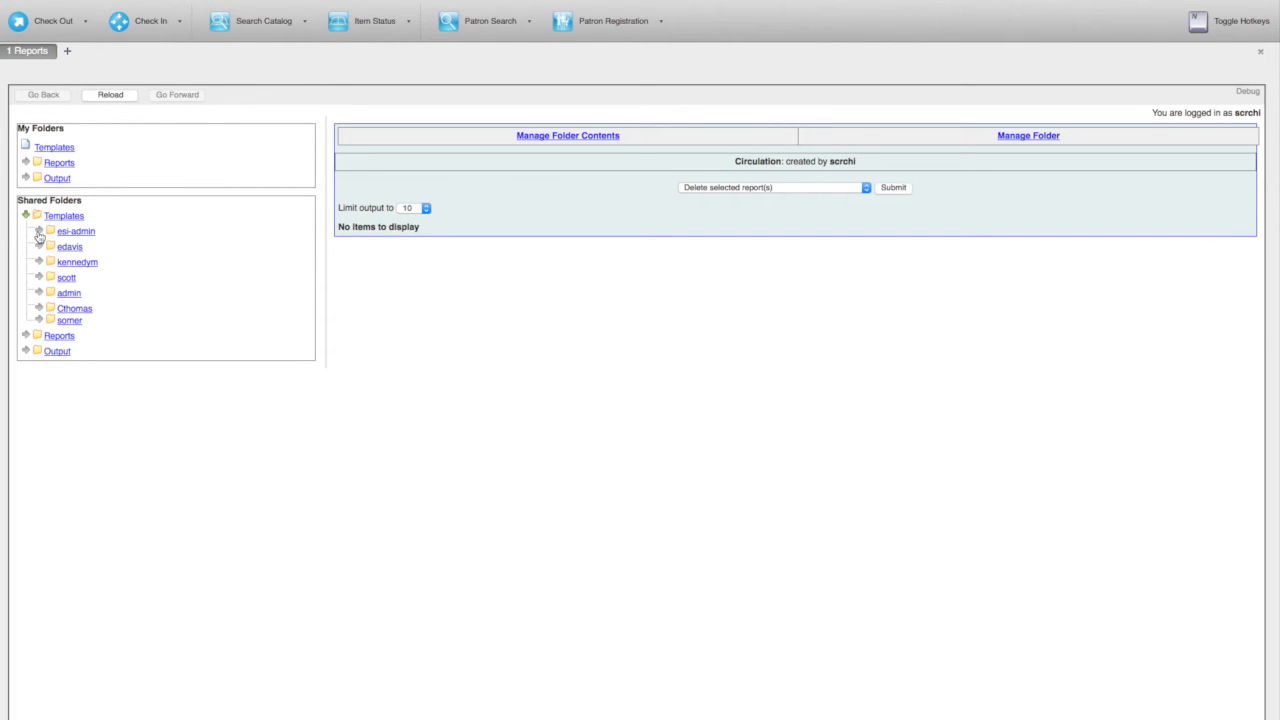
{"action": "left_click", "coordinate": [38, 231]}
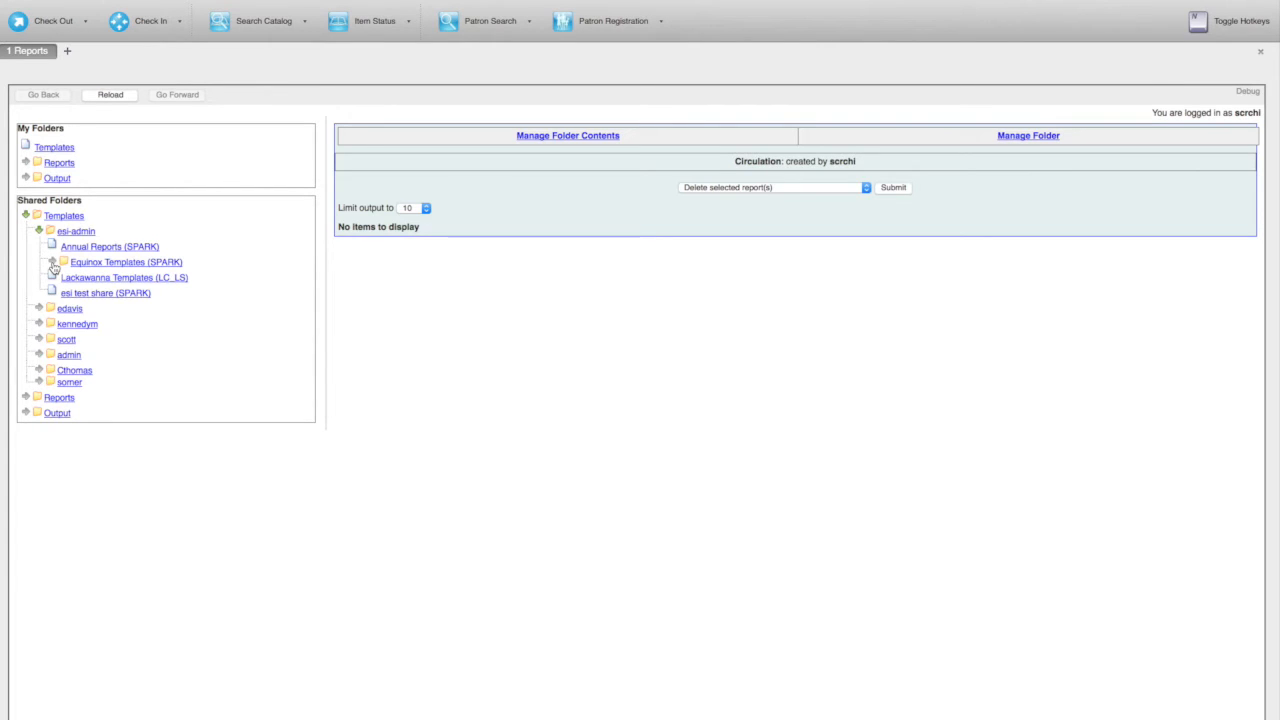
{"action": "left_click", "coordinate": [70, 218]}
{"action": "left_click", "coordinate": [26, 216]}
{"action": "left_click", "coordinate": [148, 250]}
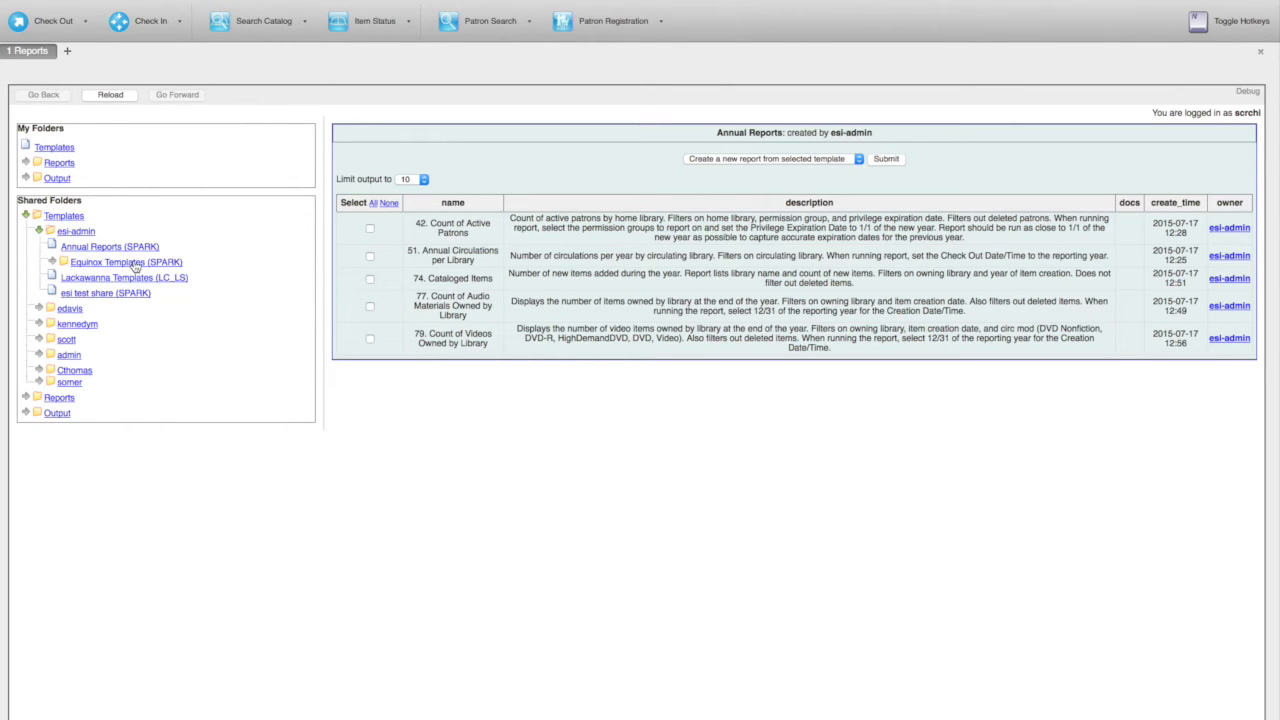
Step: Start a new report from the Count Items by Library and Circulation Modifier template in the Collections folder of the shared Equinox Templates
{"action": "left_click", "coordinate": [52, 262]}
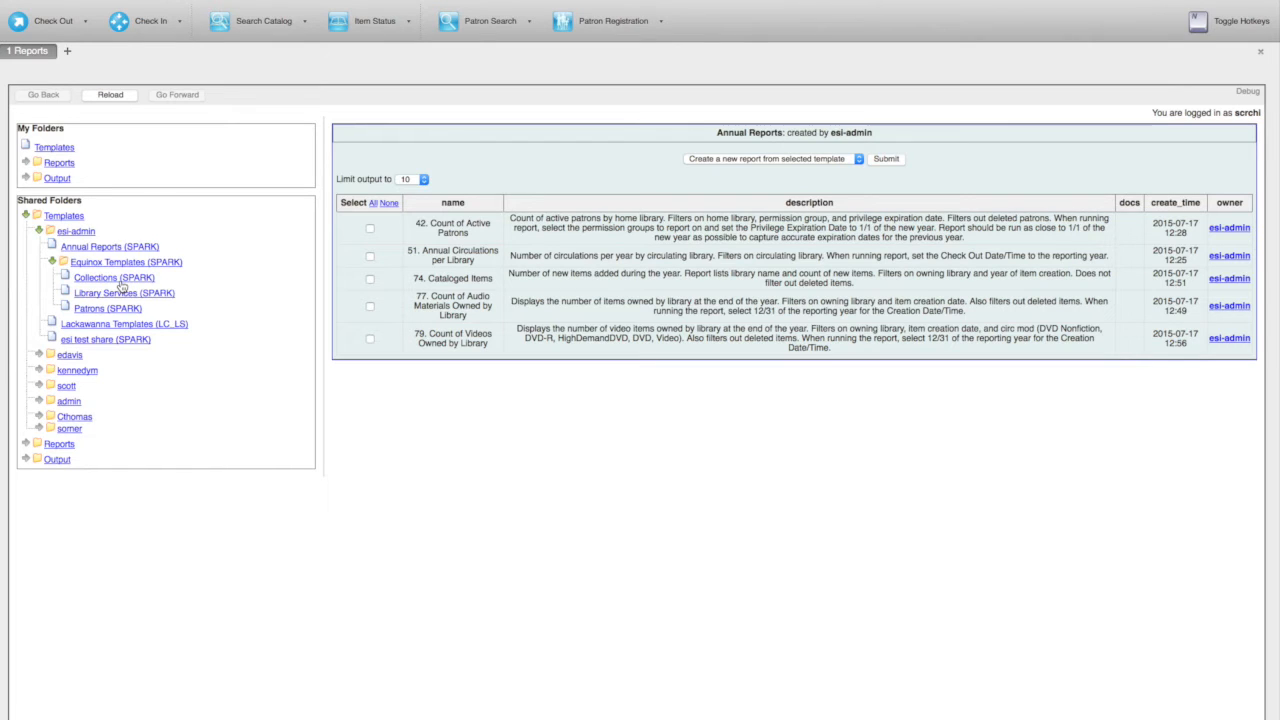
{"action": "left_click", "coordinate": [118, 280]}
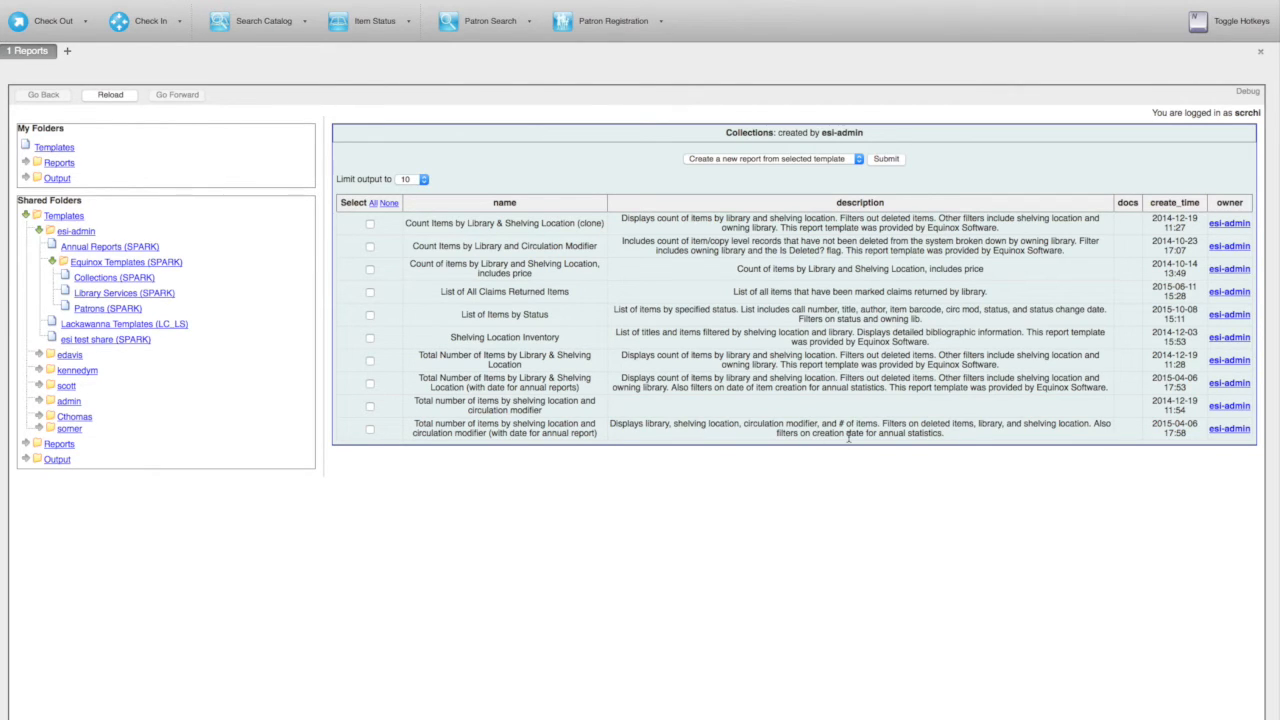
{"action": "left_click", "coordinate": [372, 249]}
{"action": "left_click", "coordinate": [887, 159]}
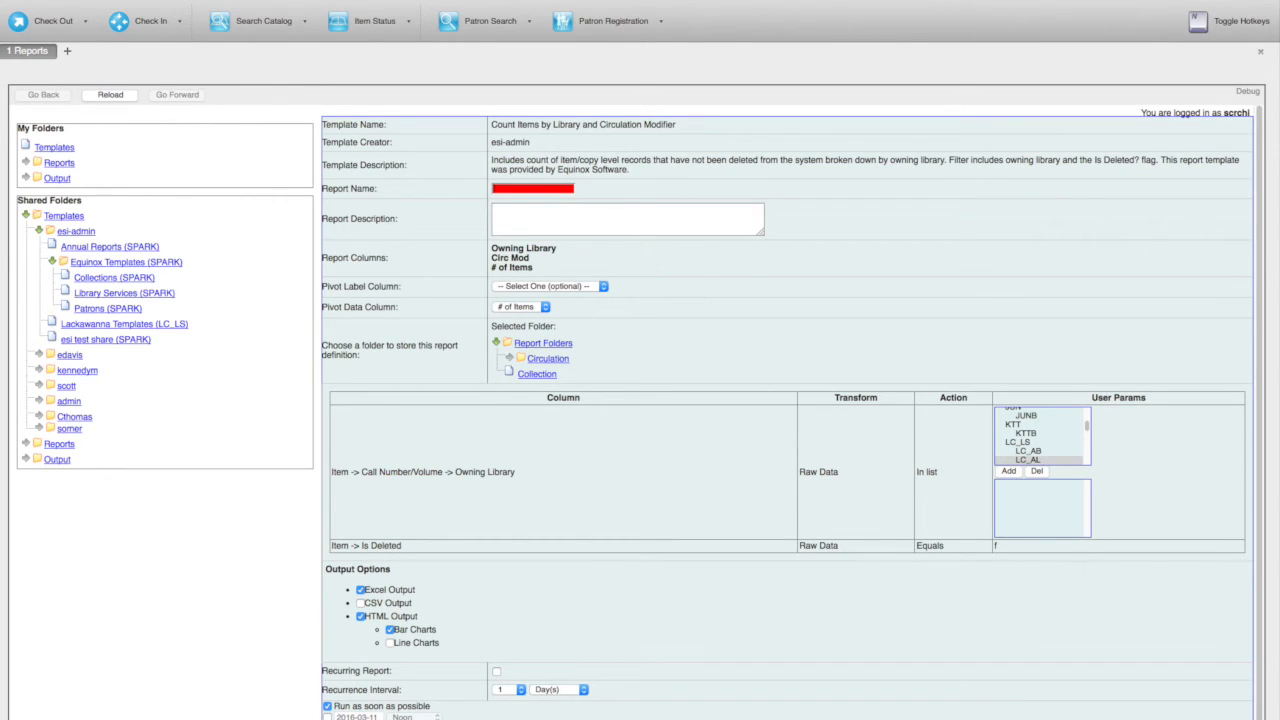
Step: Name the report Albright 3.11.2016 and store its definition in the Albright folder under Circulation
{"action": "type", "text": "Albright"}
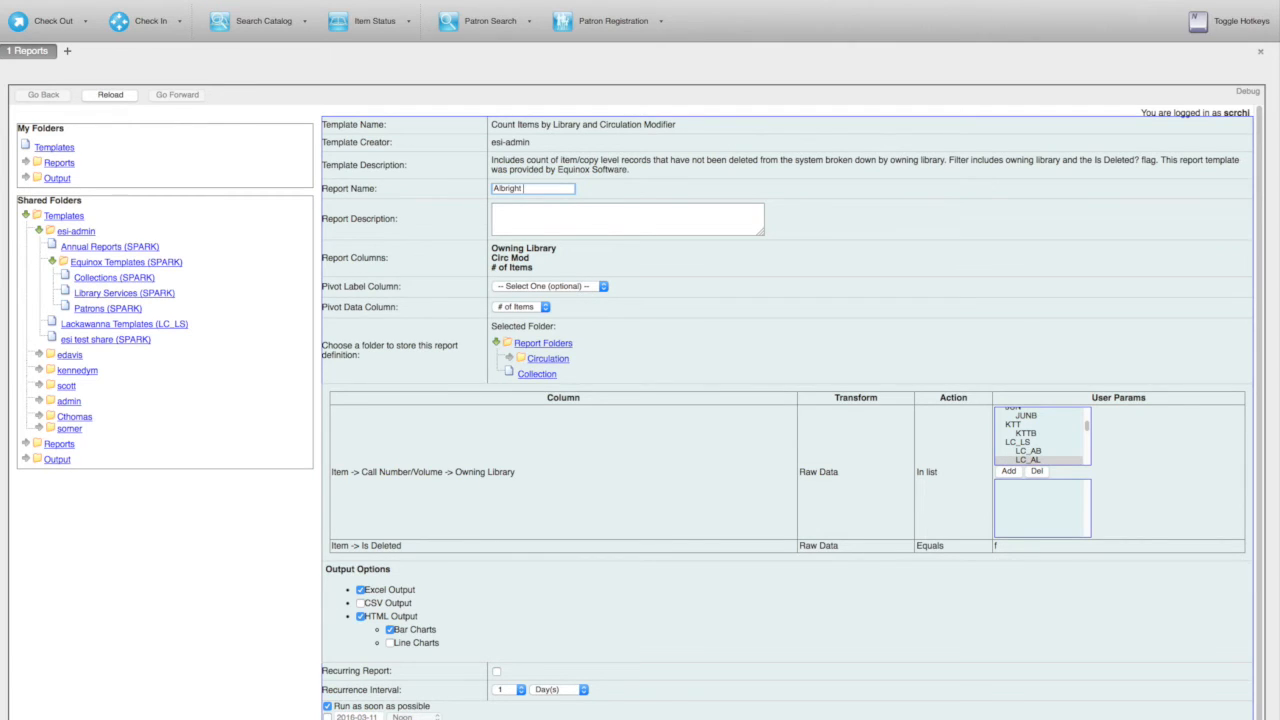
{"action": "type", "text": "3.11.2016"}
{"action": "left_click", "coordinate": [510, 212]}
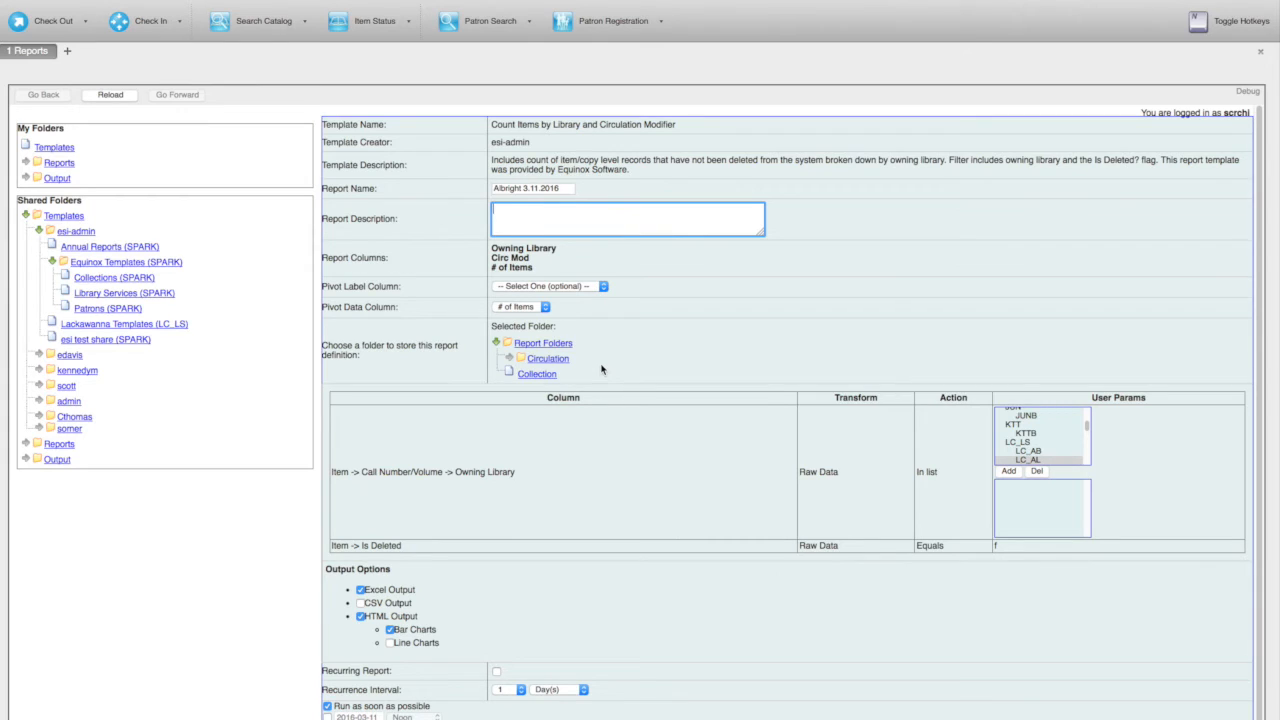
{"action": "left_click", "coordinate": [510, 358]}
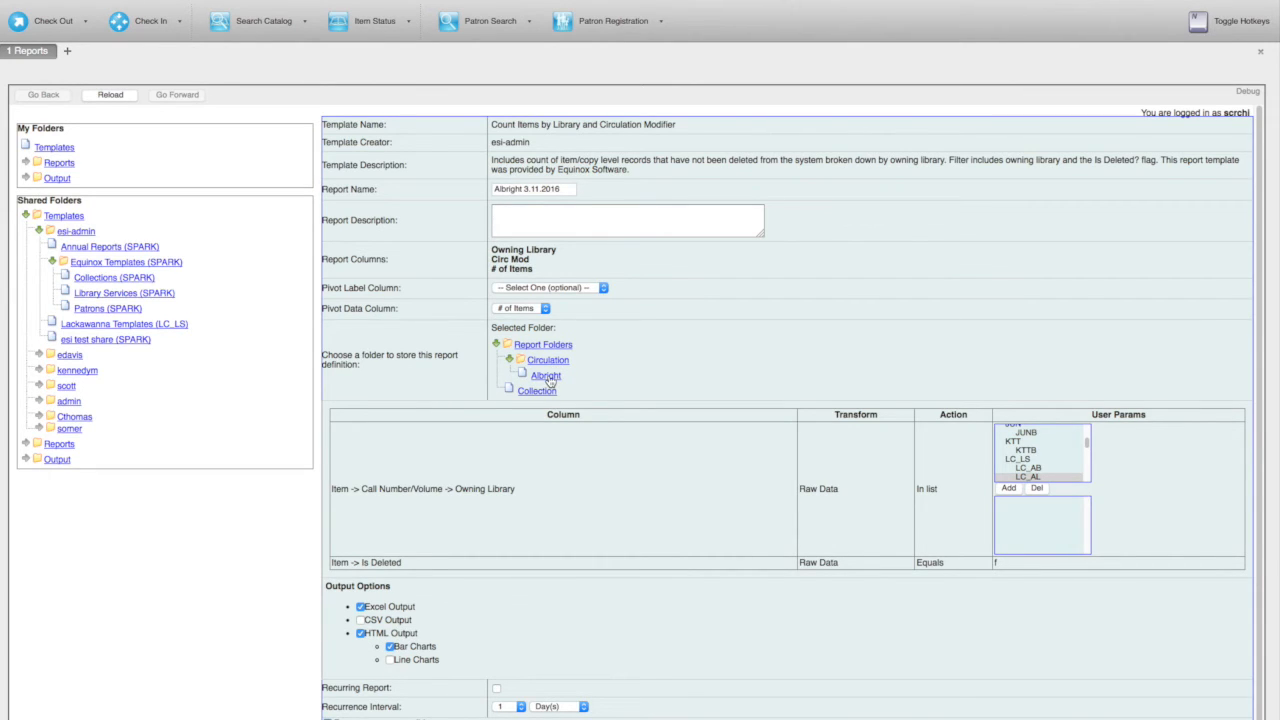
{"action": "left_click", "coordinate": [546, 376]}
Step: Add LC_AL to the Owning Library filter list of the report
{"action": "scroll", "coordinate": [603, 400], "scroll_direction": "down", "scroll_amount": 1}
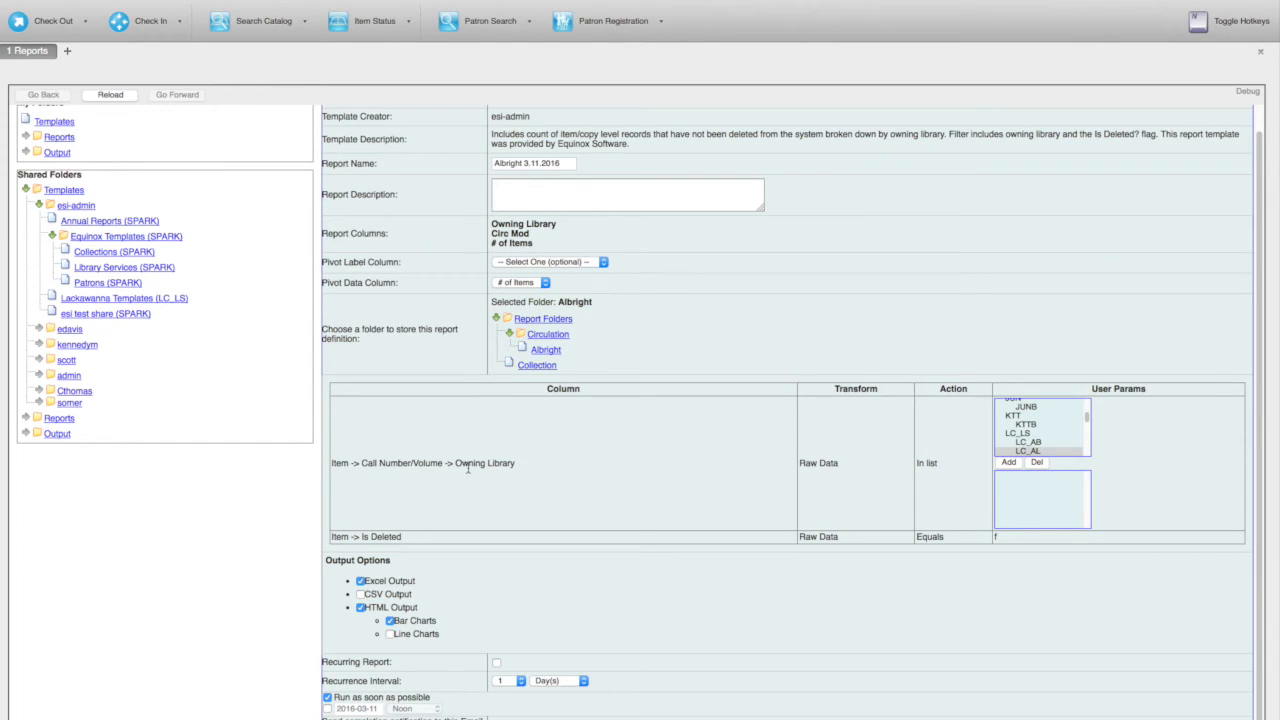
{"action": "left_click_drag", "start_coordinate": [456, 463], "coordinate": [517, 472]}
{"action": "left_click", "coordinate": [471, 468]}
{"action": "scroll", "coordinate": [1034, 438], "scroll_direction": "down", "scroll_amount": 1}
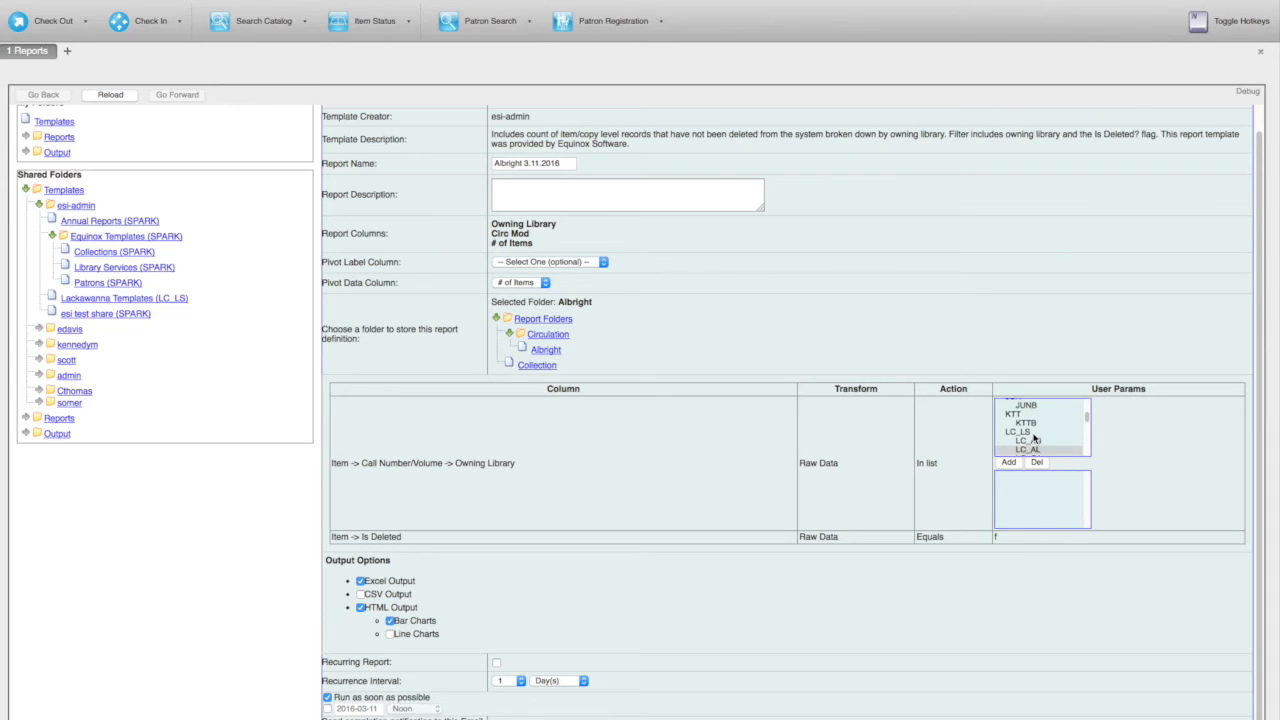
{"action": "left_click", "coordinate": [1032, 437]}
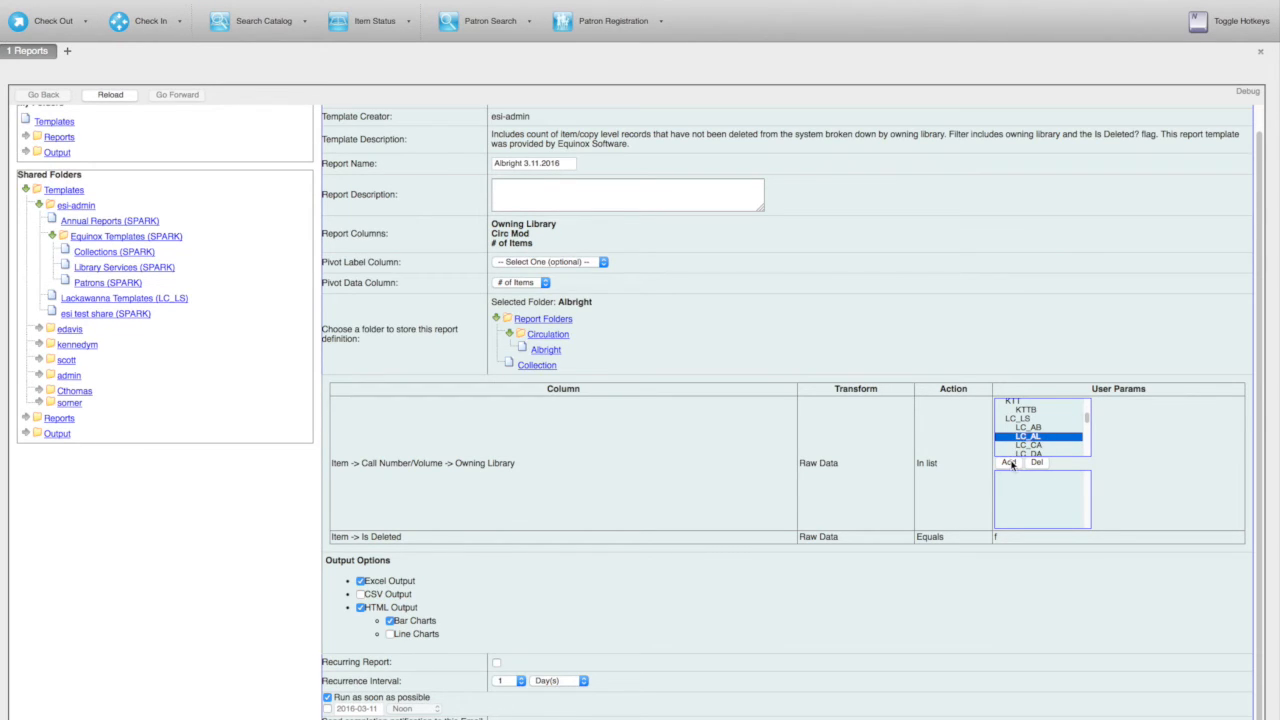
{"action": "left_click", "coordinate": [1009, 463]}
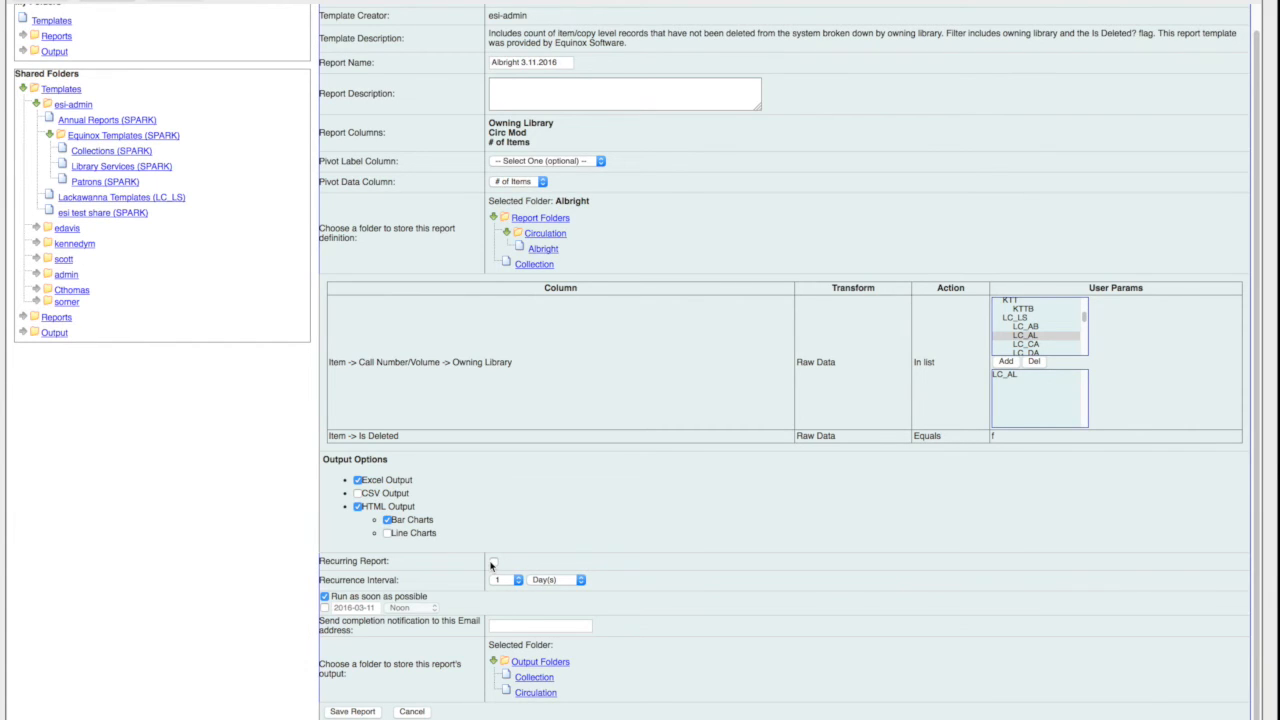
Step: Make the report recurring and view the available units for the recurrence interval
{"action": "left_click", "coordinate": [495, 563]}
{"action": "left_click", "coordinate": [553, 580]}
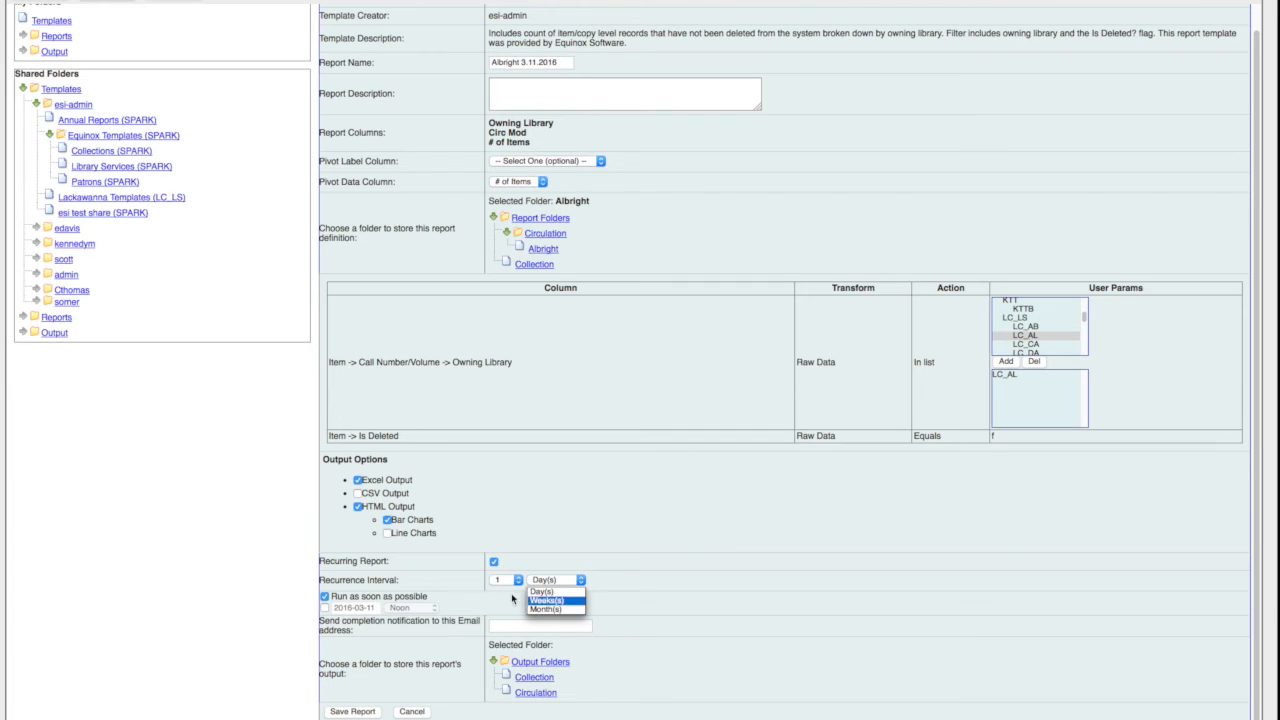
{"action": "left_click", "coordinate": [566, 566]}
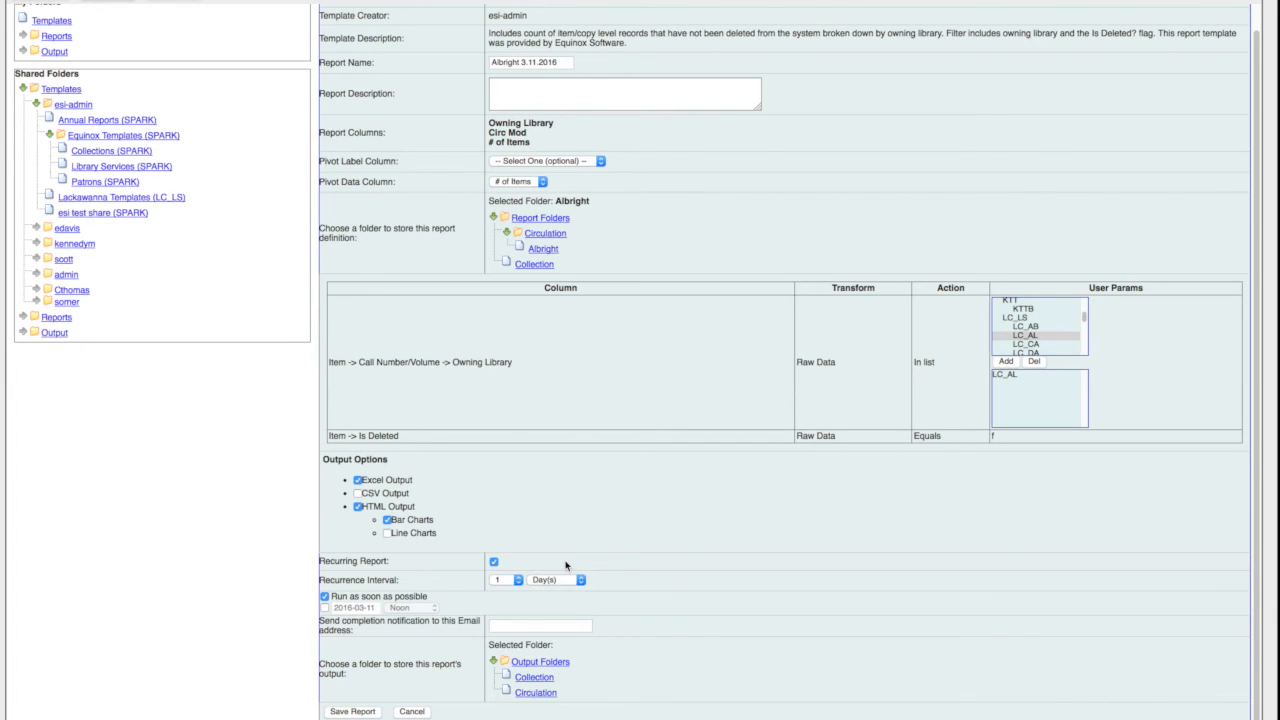
{"action": "left_click", "coordinate": [494, 562]}
{"action": "left_click", "coordinate": [499, 565]}
Step: Schedule the report to run on 2016-03-12 and view the available run times
{"action": "left_click", "coordinate": [326, 608]}
{"action": "left_click", "coordinate": [372, 608]}
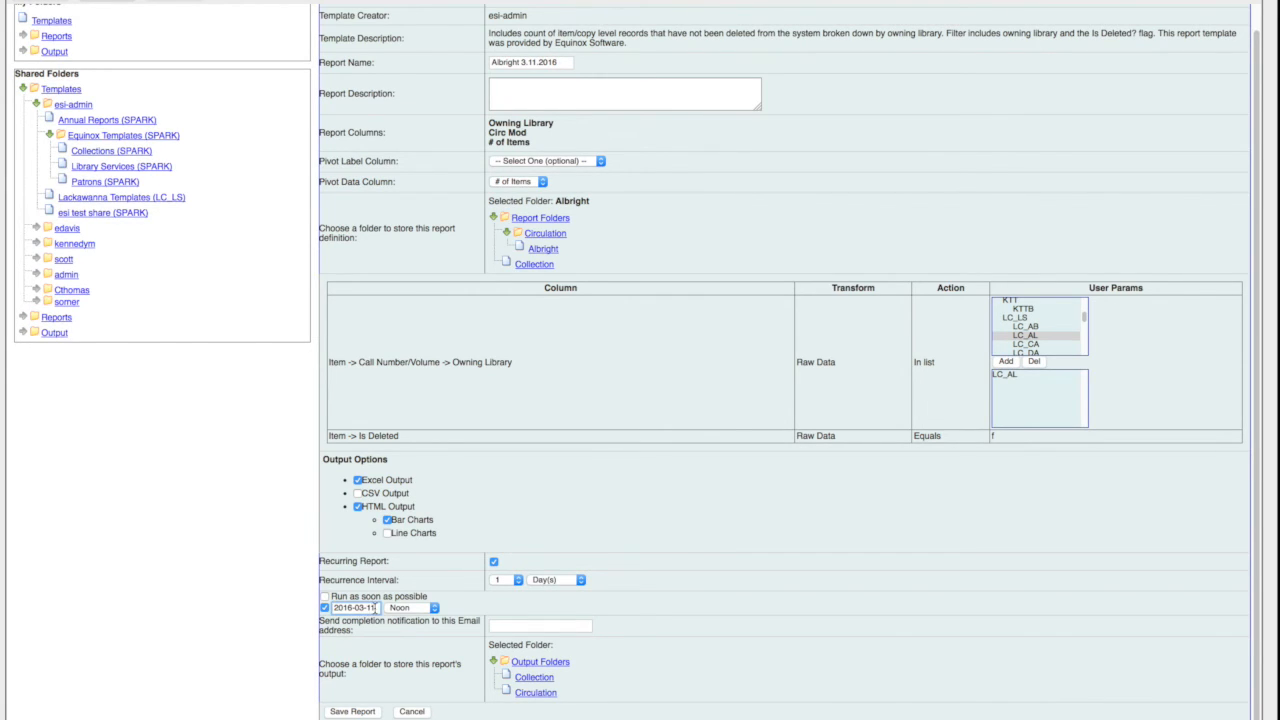
{"action": "key", "text": "BackSpace"}
{"action": "type", "text": "2"}
{"action": "left_click", "coordinate": [436, 608]}
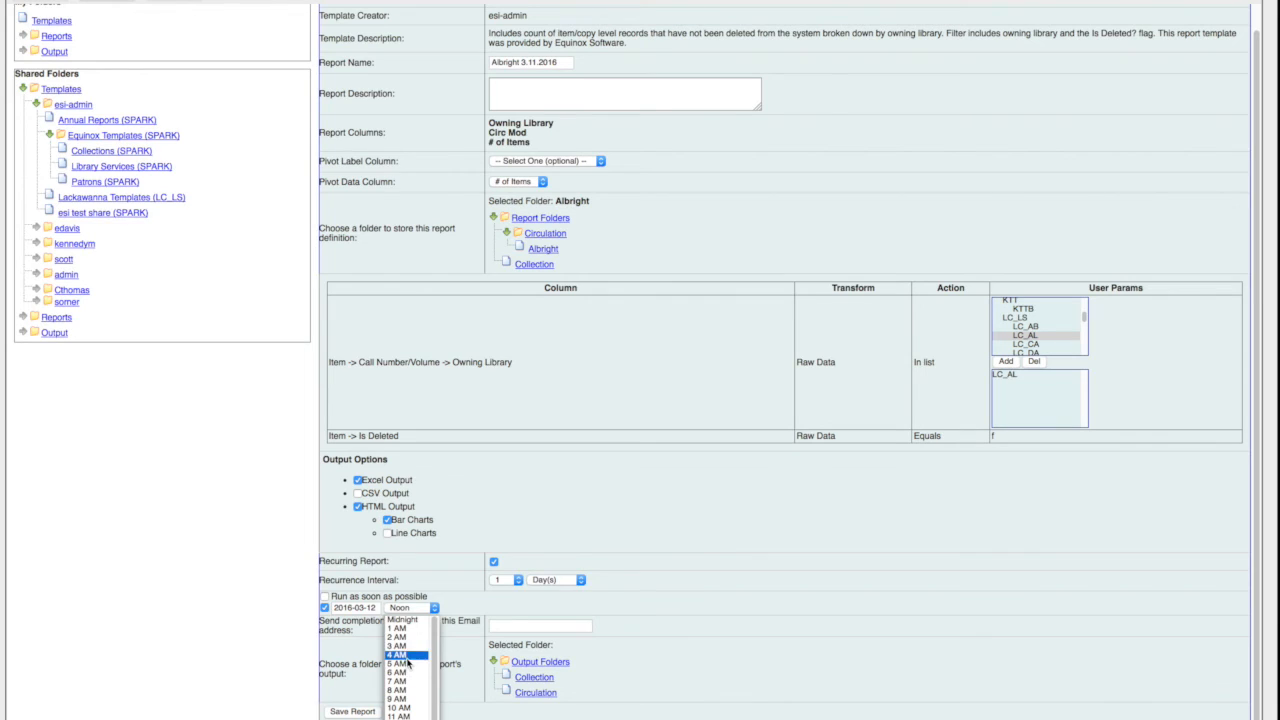
{"action": "left_click", "coordinate": [507, 611]}
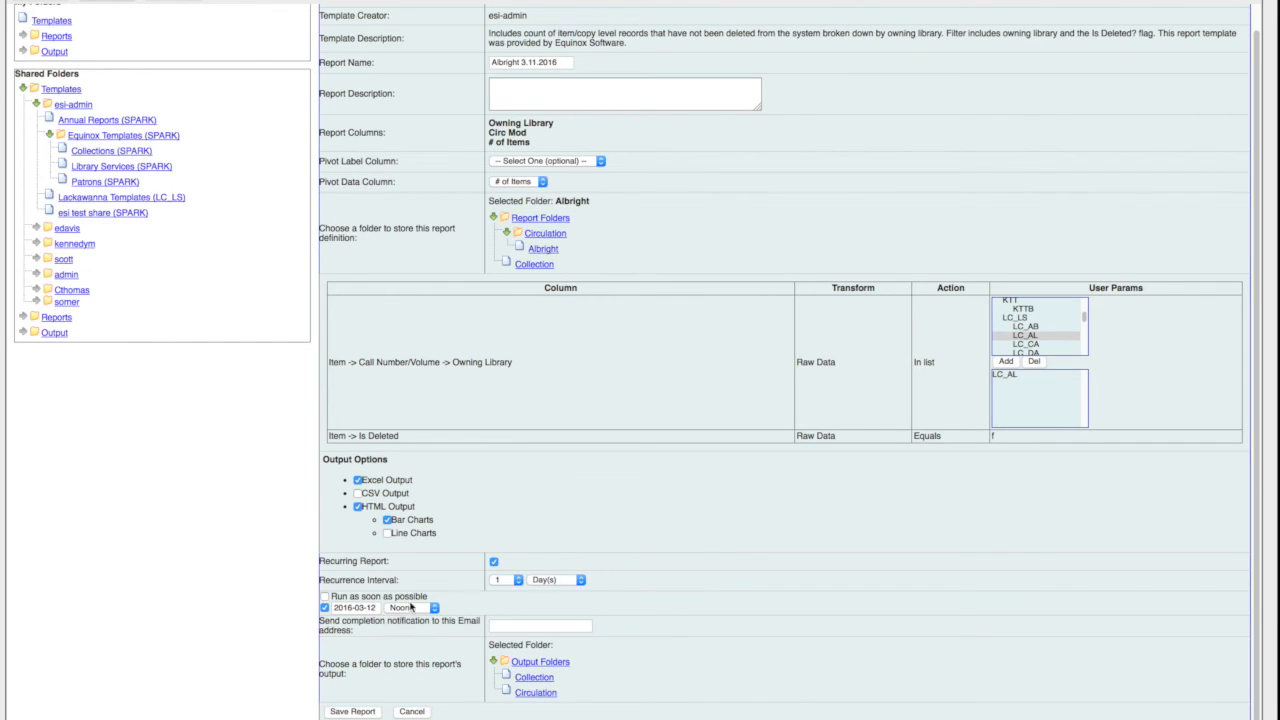
Step: Set the report to run once as soon as possible and store its output in the Collection output folder
{"action": "left_click", "coordinate": [325, 598]}
{"action": "left_click", "coordinate": [493, 562]}
{"action": "left_click", "coordinate": [496, 624]}
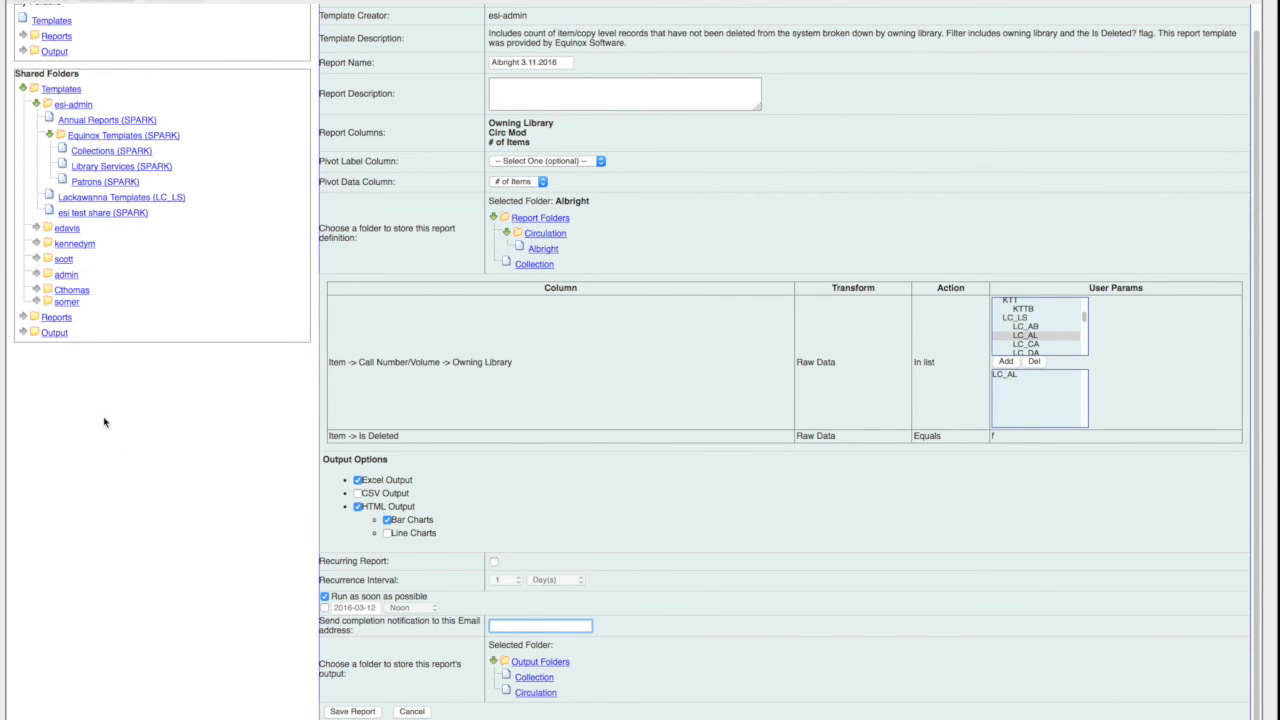
{"action": "left_click", "coordinate": [534, 694]}
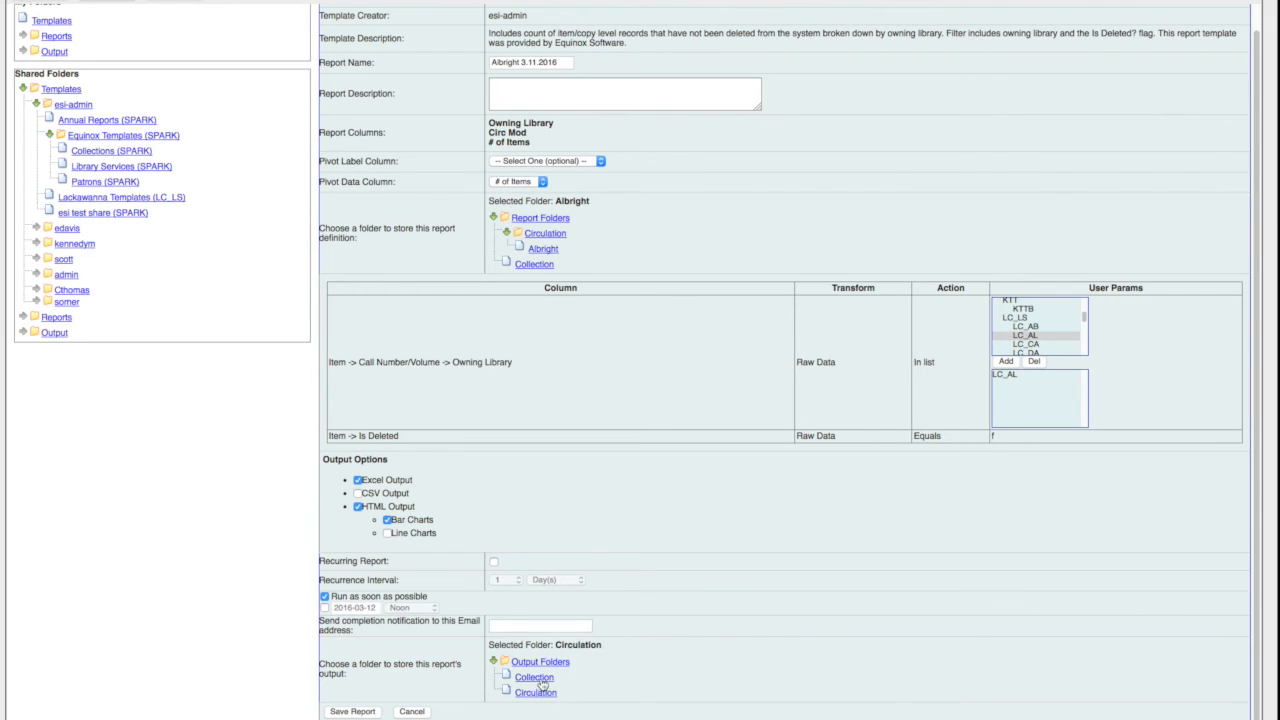
{"action": "left_click", "coordinate": [541, 681]}
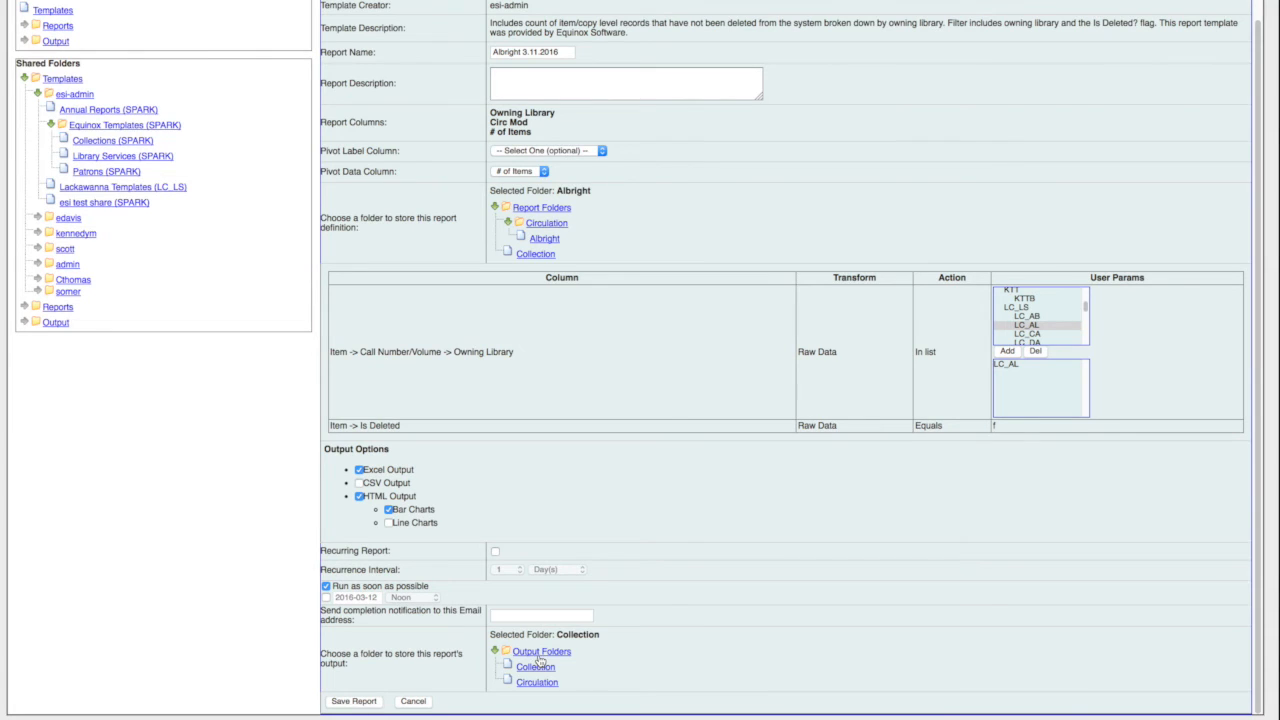
Step: Remove LC_AL from the Owning Library filter and try to save the report without a library
{"action": "left_click", "coordinate": [1010, 364]}
{"action": "left_click", "coordinate": [1036, 353]}
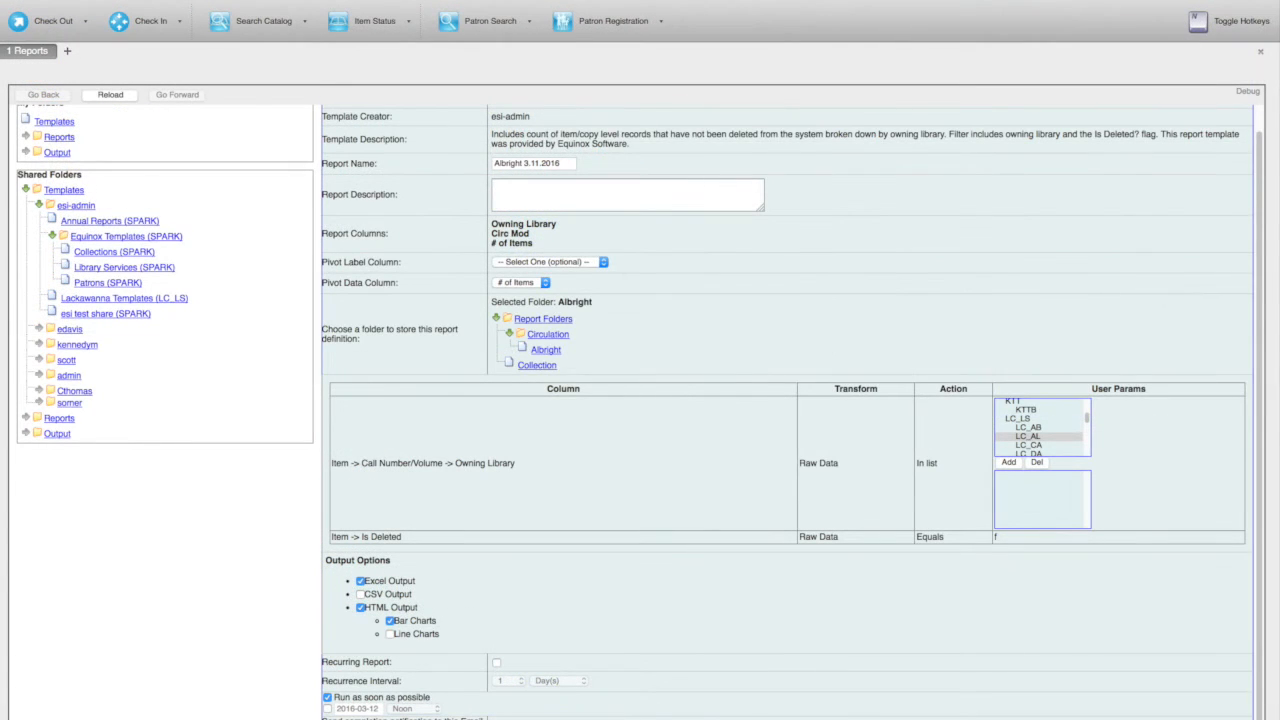
{"action": "left_click", "coordinate": [580, 717]}
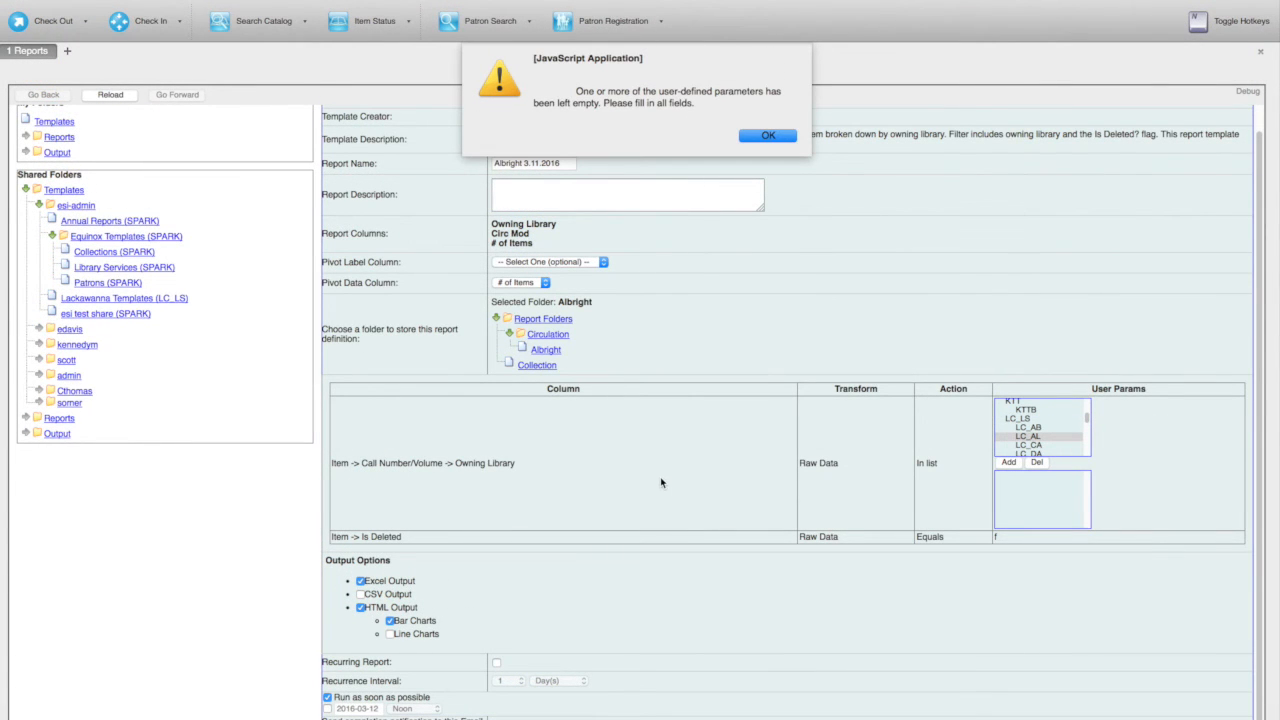
{"action": "left_click", "coordinate": [778, 145]}
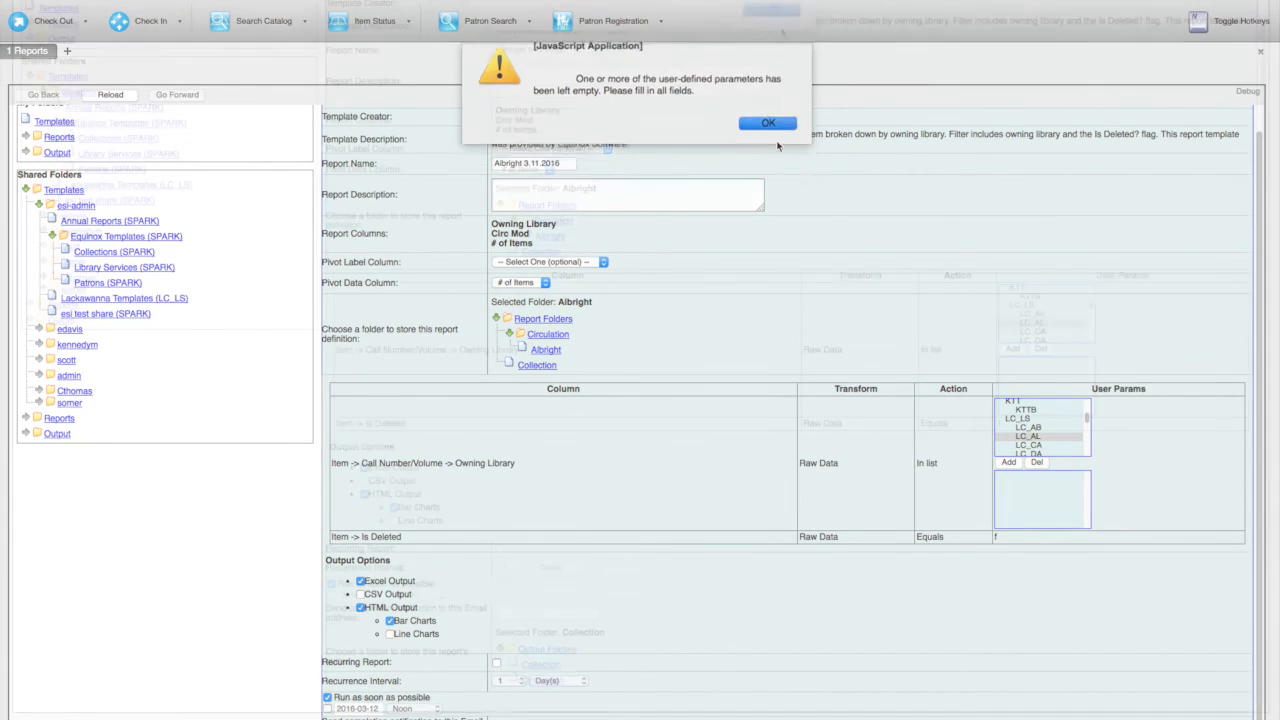
Step: Add LC_AL back to the Owning Library filter and save the report
{"action": "left_click", "coordinate": [1034, 324]}
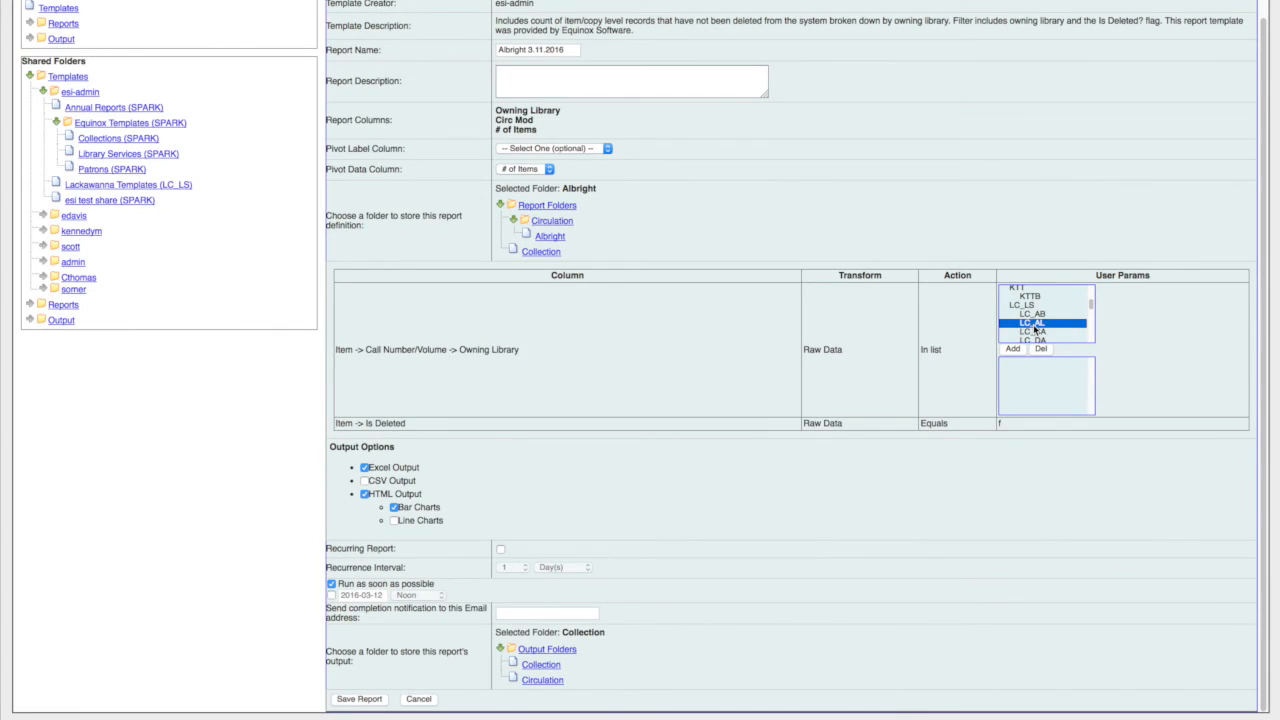
{"action": "left_click", "coordinate": [1008, 349]}
{"action": "left_click", "coordinate": [360, 699]}
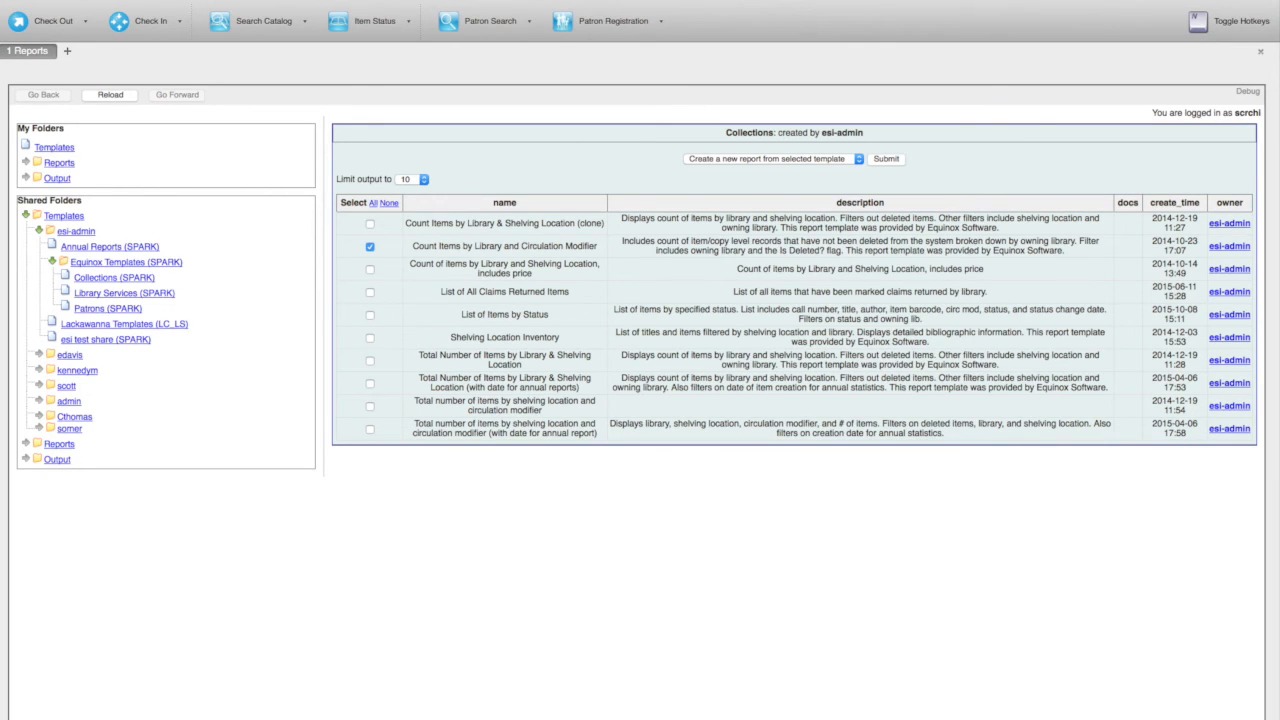
Step: Open the output of the Albright 3.11.2016 report from the Collection output folder in My Folders
{"action": "left_click", "coordinate": [26, 178]}
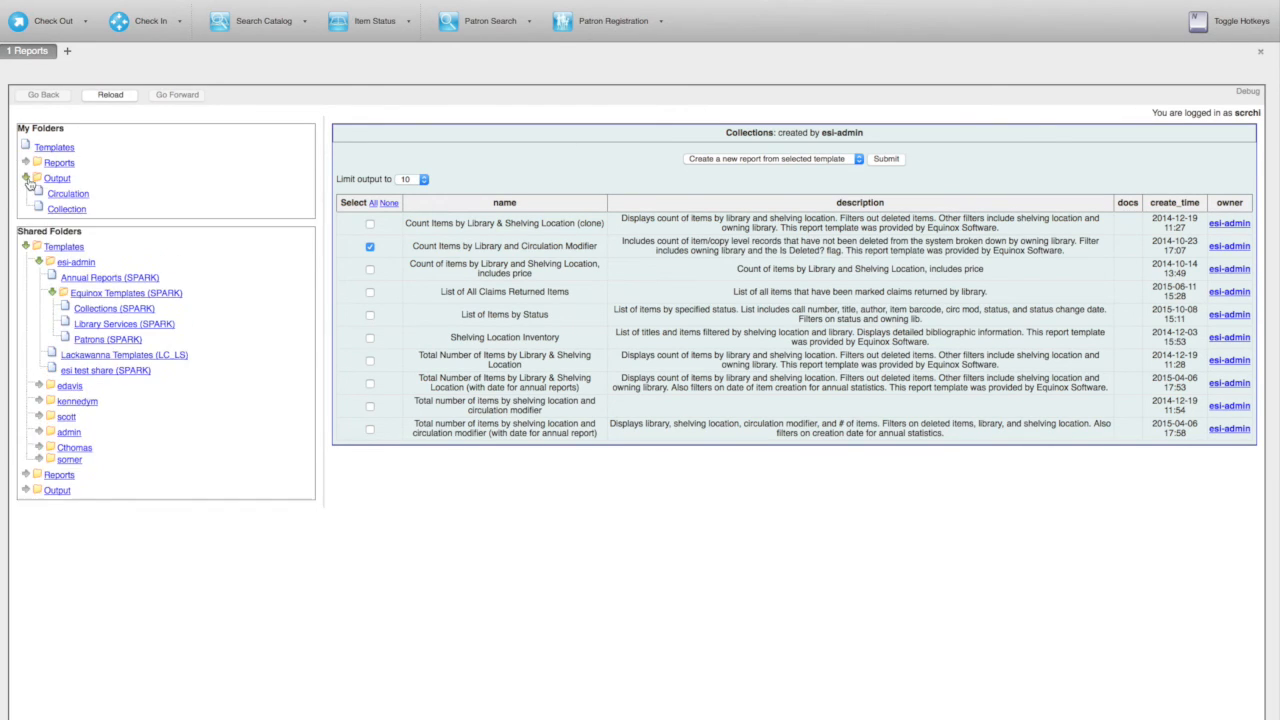
{"action": "left_click", "coordinate": [72, 214]}
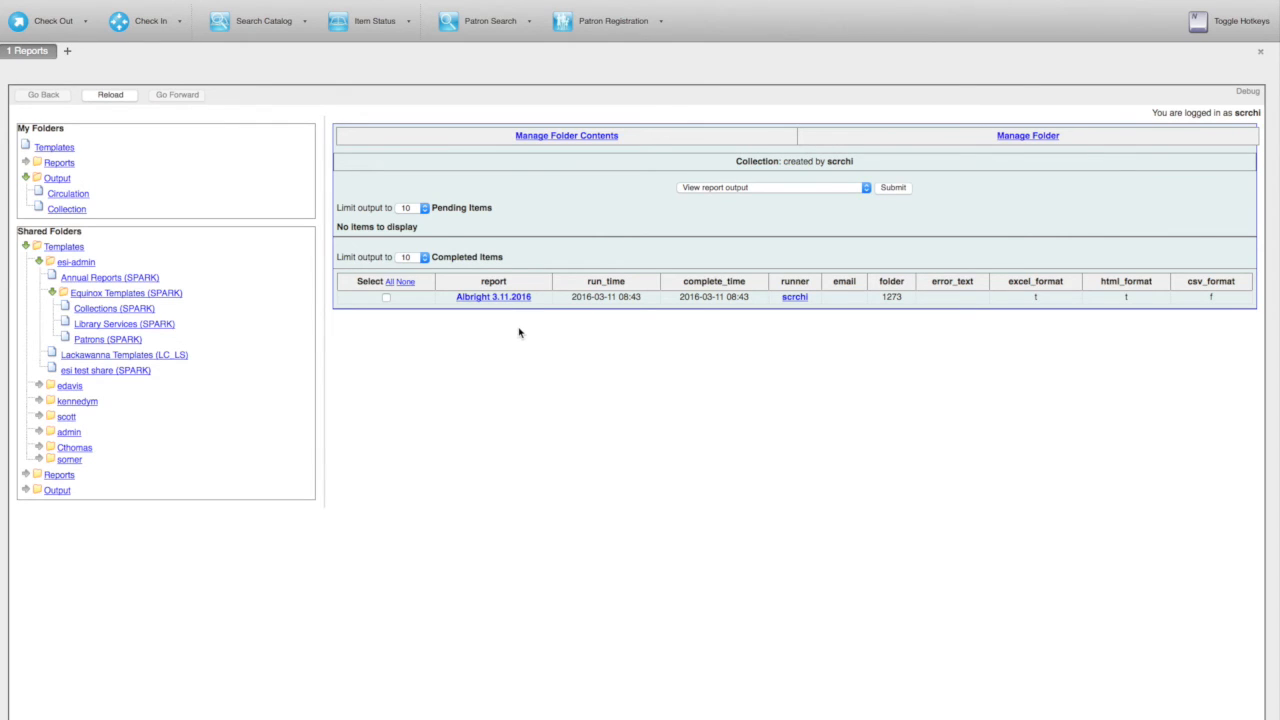
{"action": "left_click", "coordinate": [387, 298]}
{"action": "left_click", "coordinate": [891, 190]}
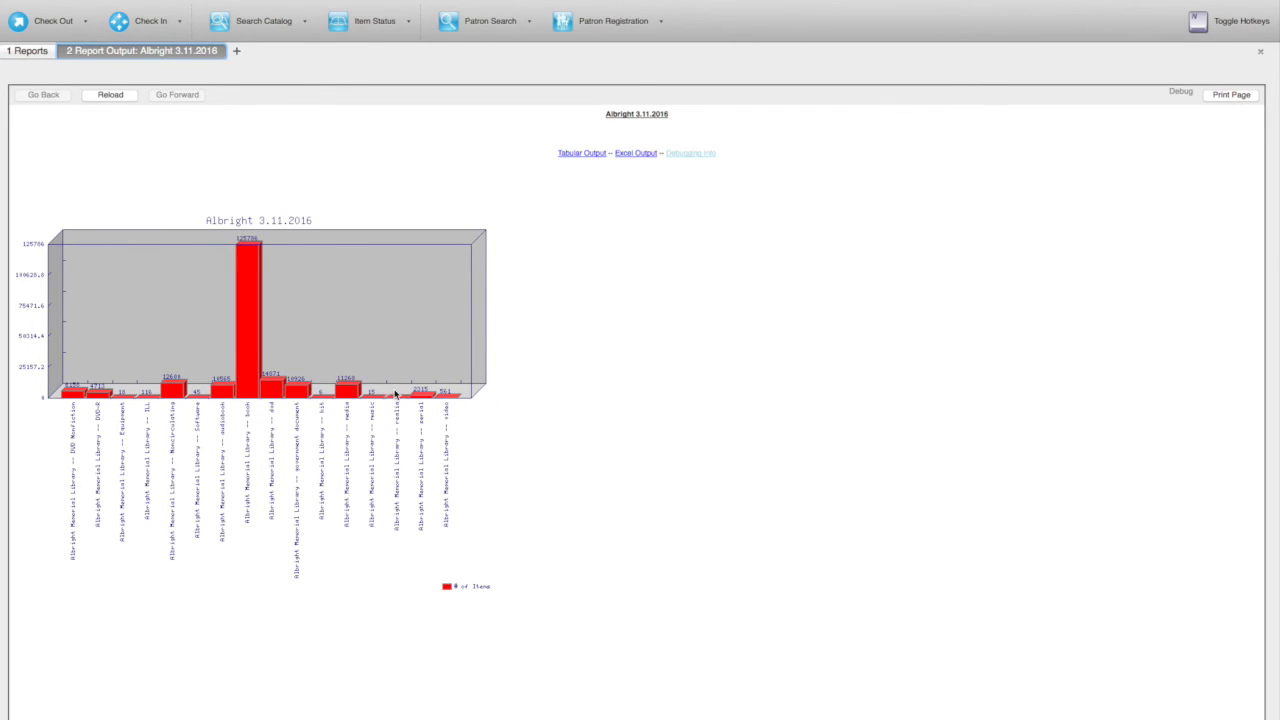
Step: View the report's tabular output, return to the chart page and close the report output
{"action": "left_click", "coordinate": [572, 155]}
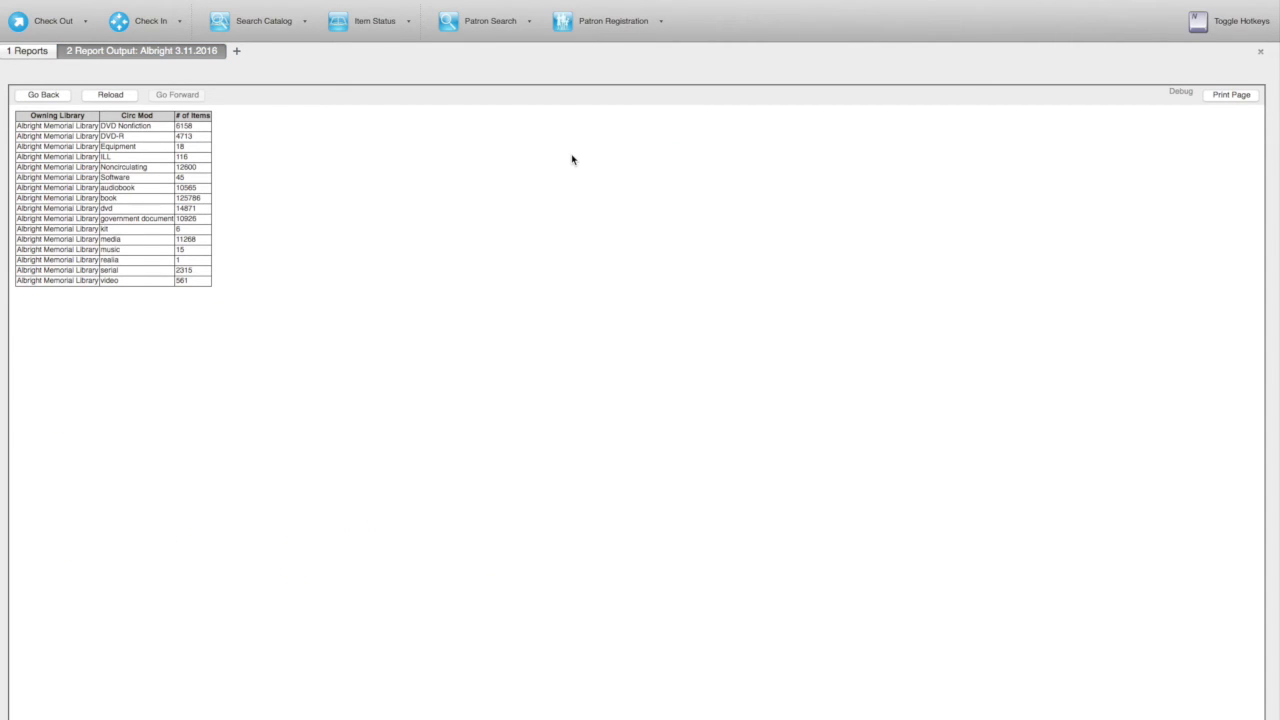
{"action": "left_click", "coordinate": [62, 95]}
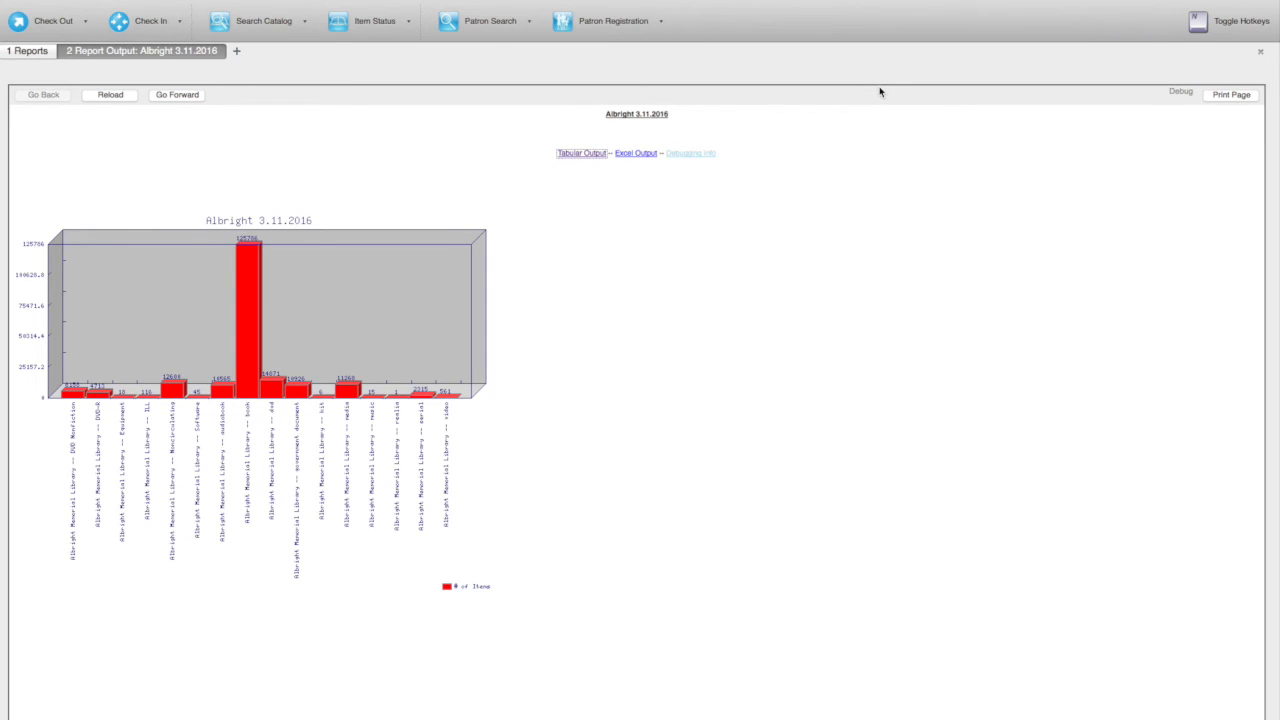
{"action": "left_click", "coordinate": [1262, 55]}
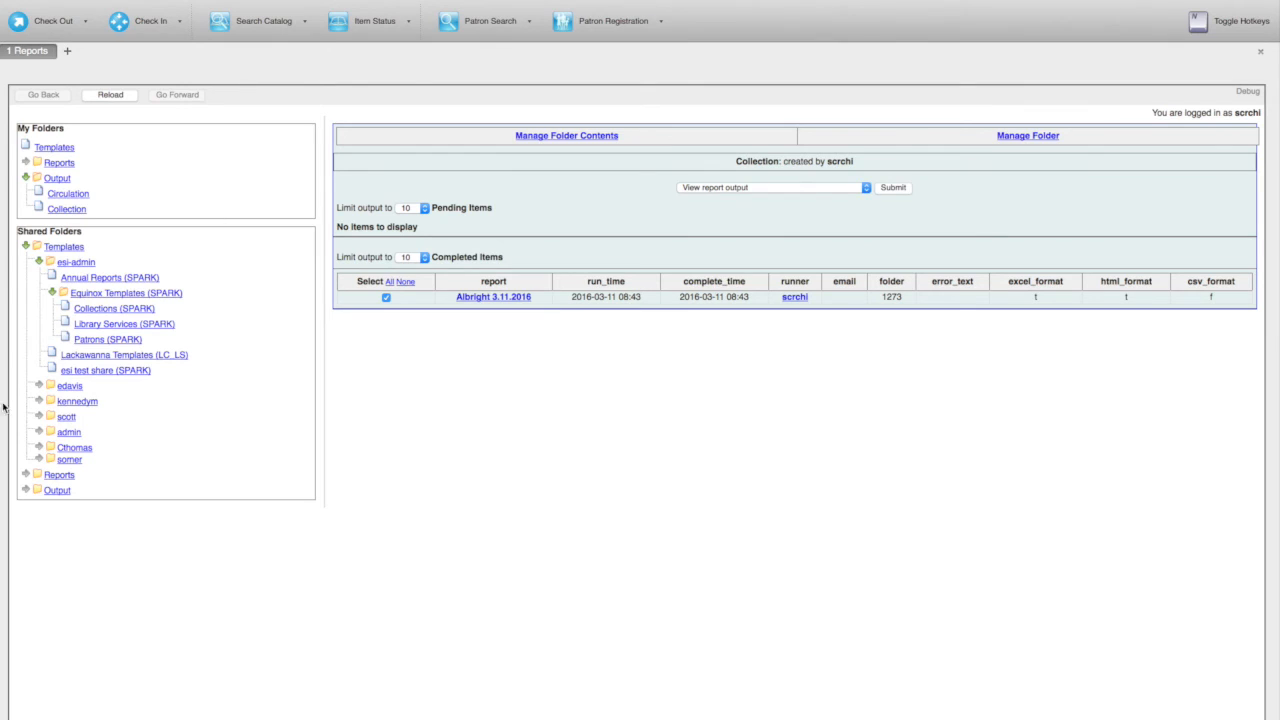
{"action": "left_click", "coordinate": [108, 312]}
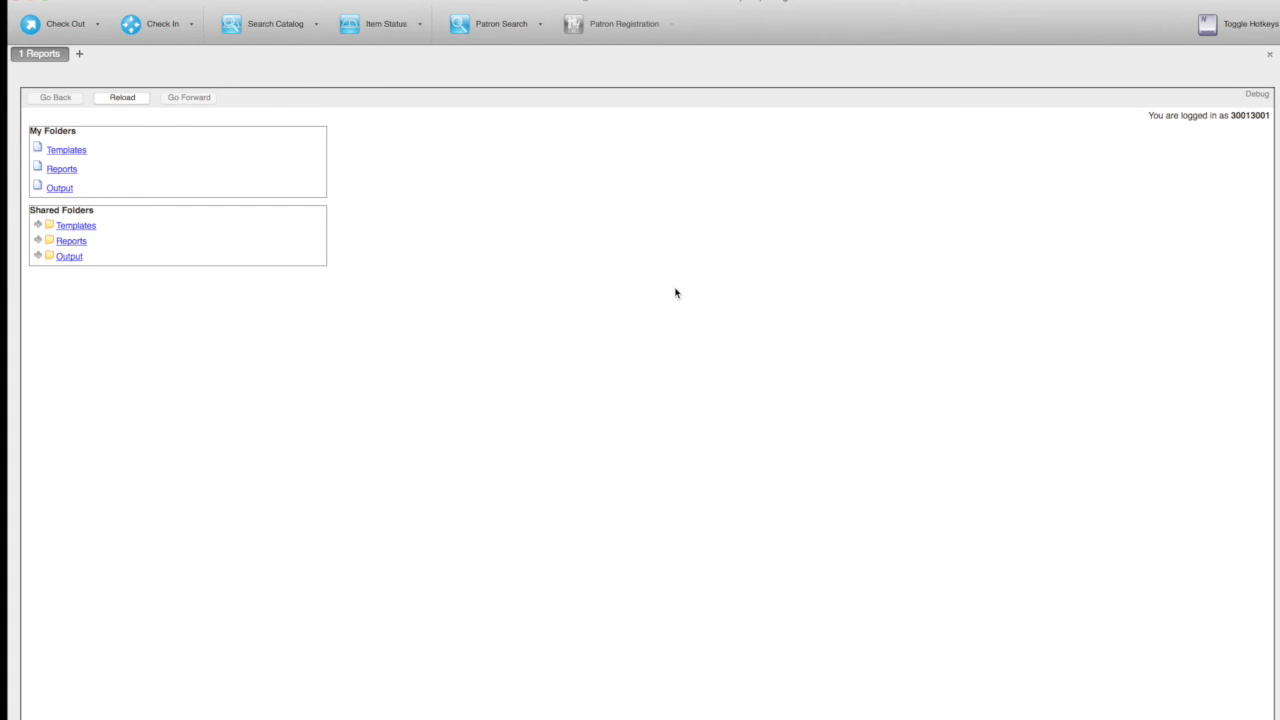
Step: Create an unshared template sub-folder named Circulation under Templates in My Folders
{"action": "left_click", "coordinate": [68, 152]}
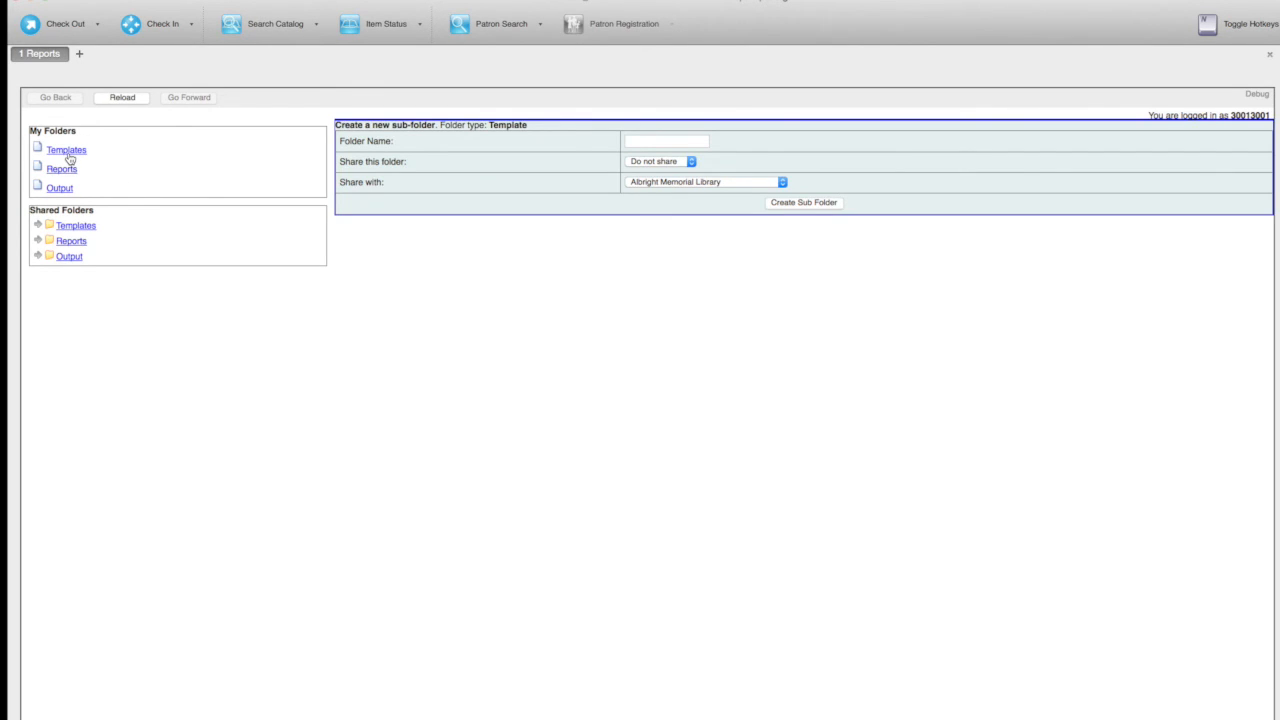
{"action": "left_click", "coordinate": [675, 145]}
{"action": "type", "text": "Circulation"}
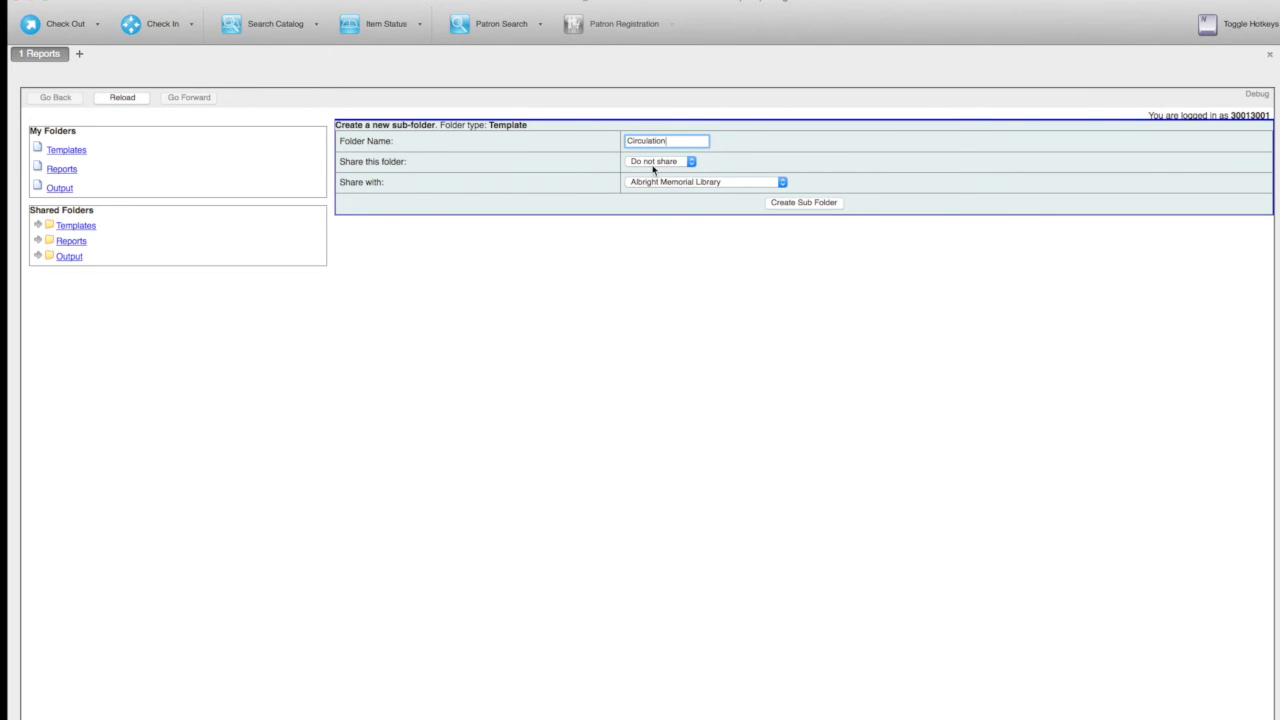
{"action": "left_click", "coordinate": [653, 163]}
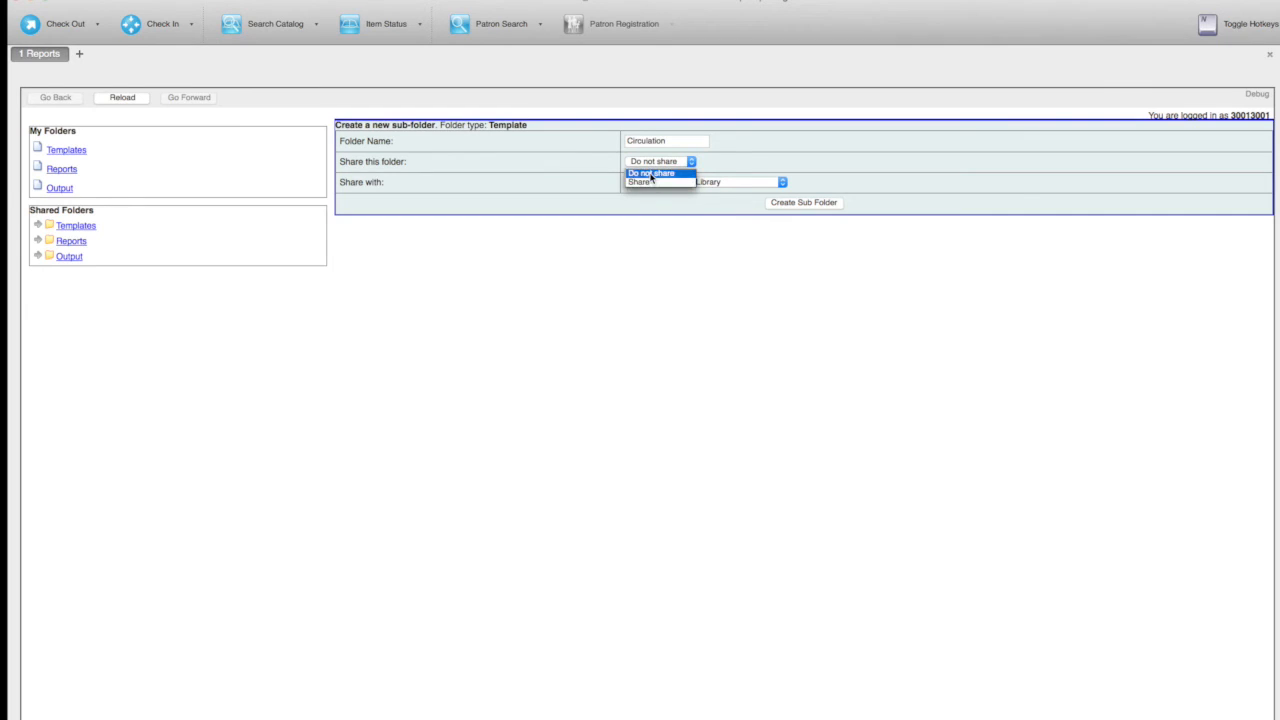
{"action": "left_click", "coordinate": [590, 177]}
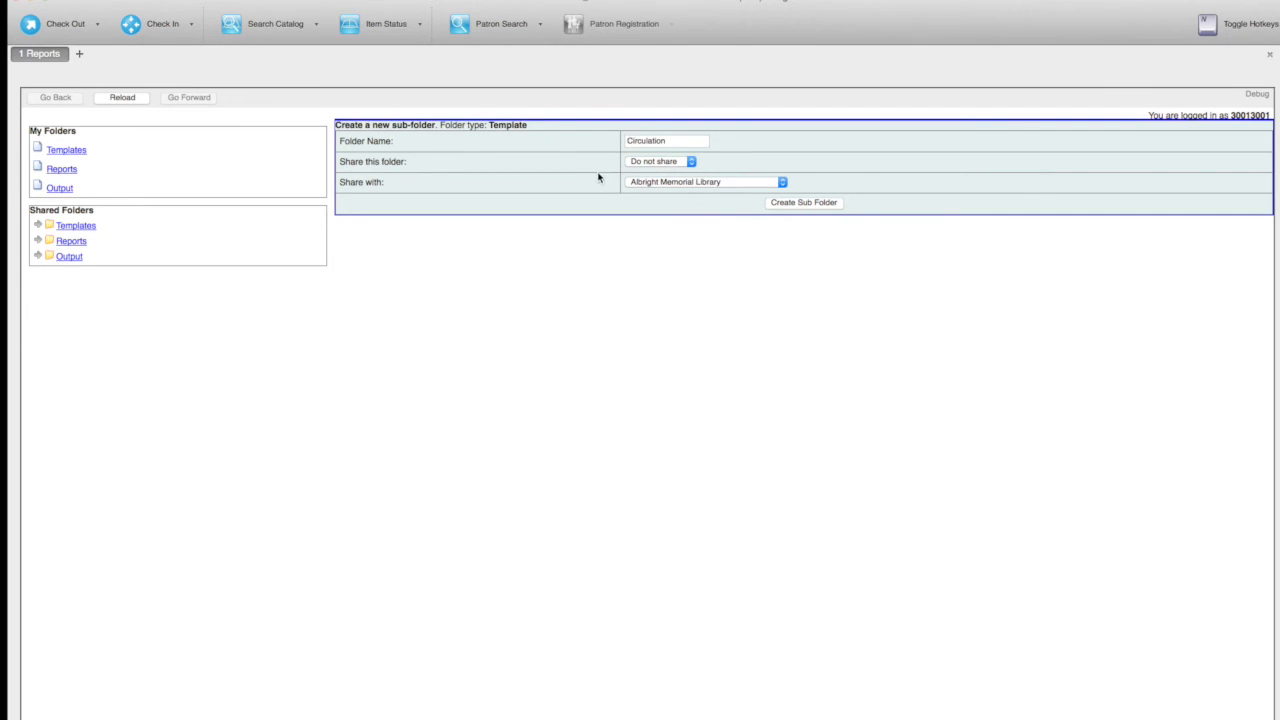
{"action": "left_click", "coordinate": [789, 204]}
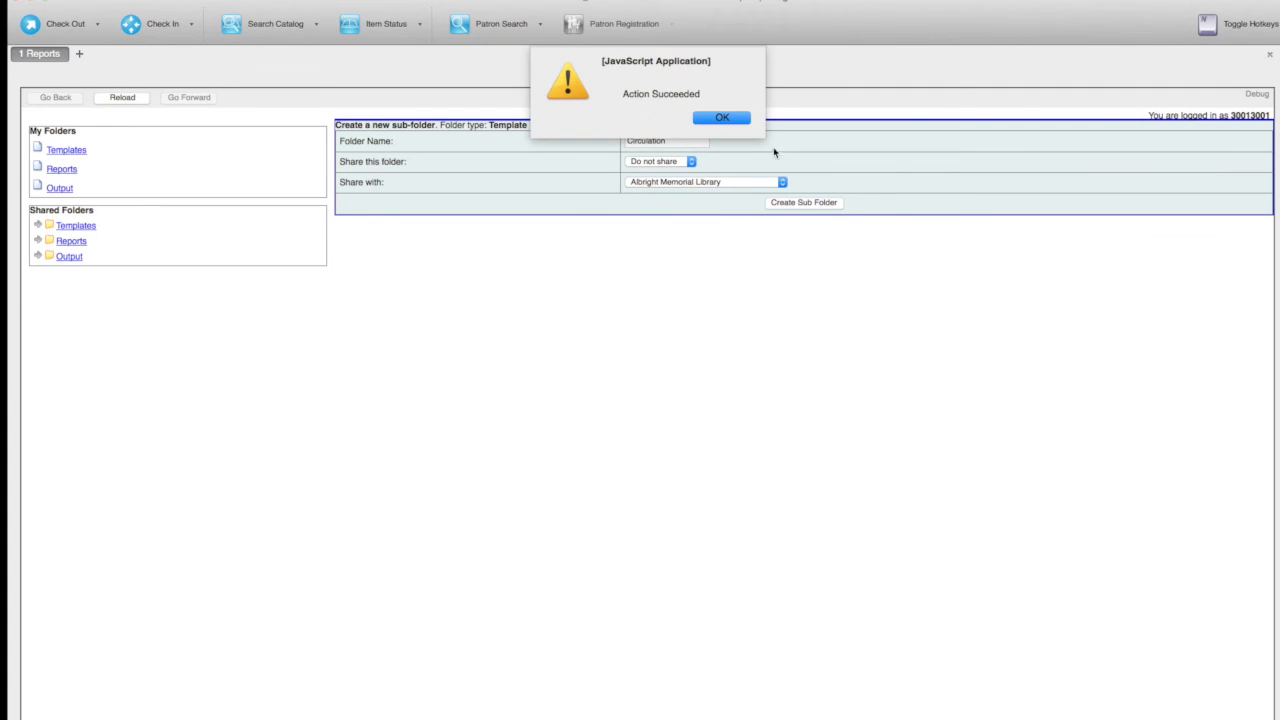
{"action": "left_click", "coordinate": [722, 118]}
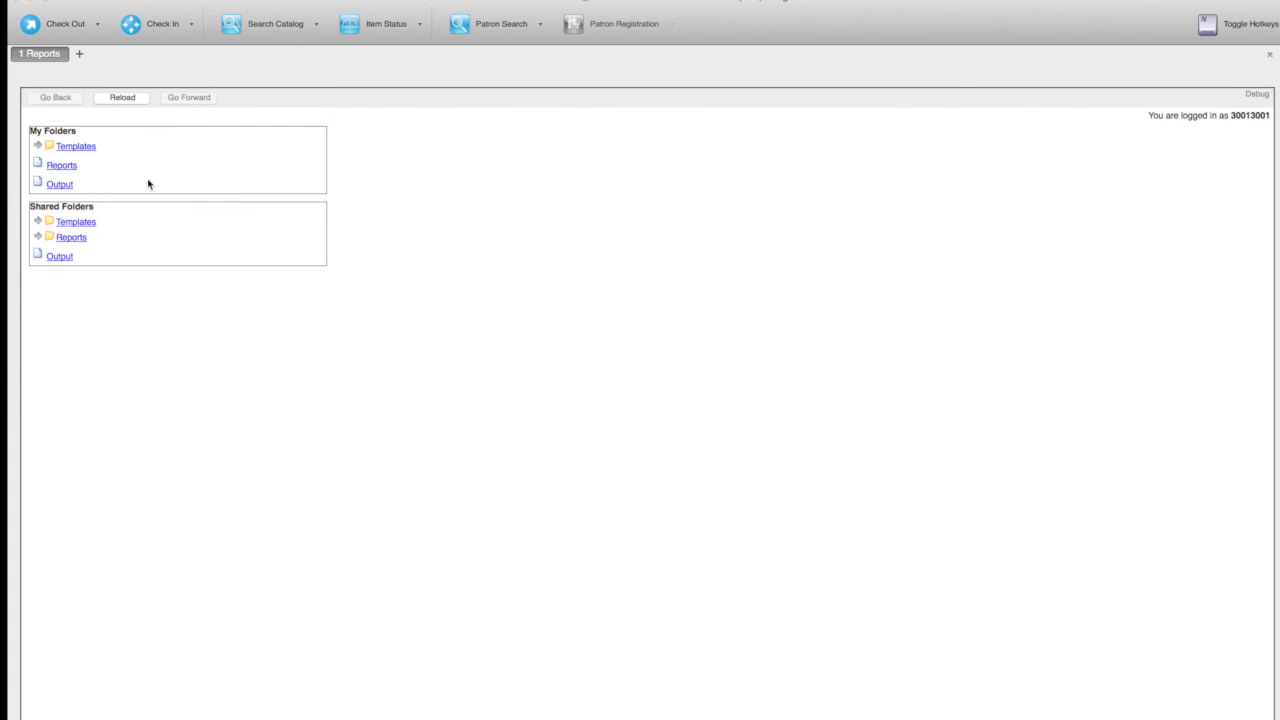
Step: Create unshared Circulation sub-folders under both Reports and Output in My Folders
{"action": "left_click", "coordinate": [48, 167]}
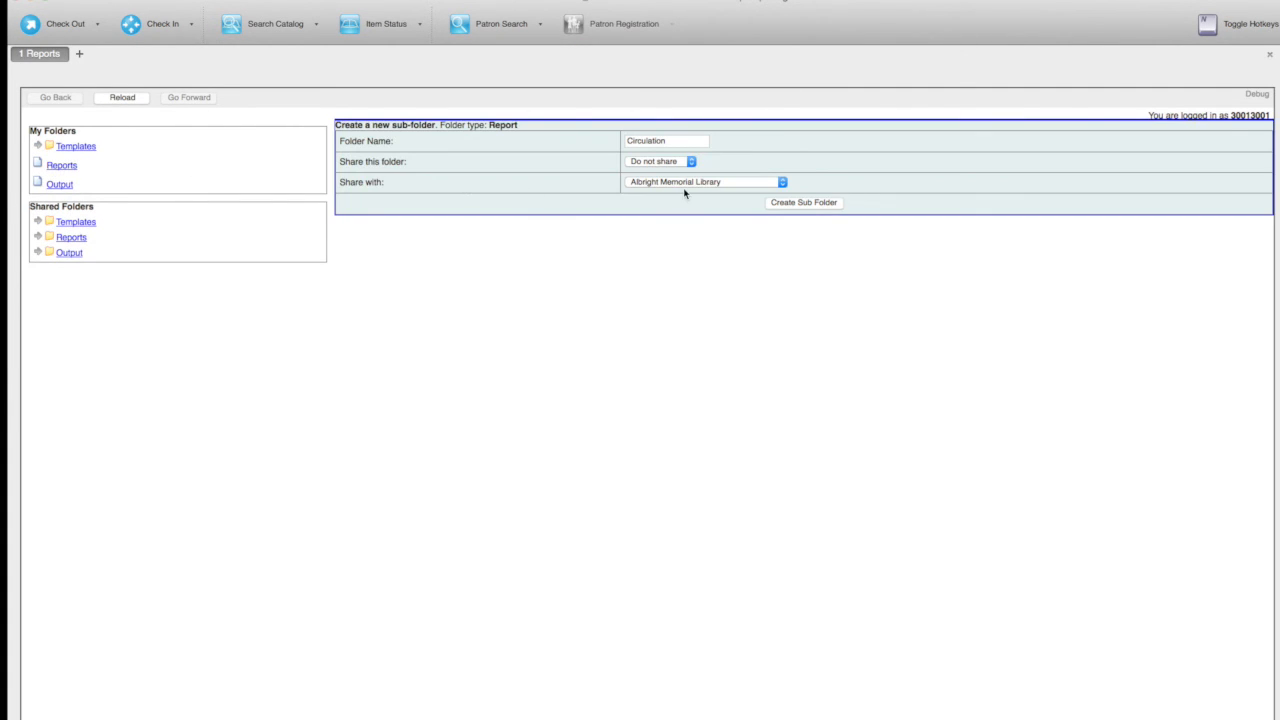
{"action": "left_click", "coordinate": [799, 205]}
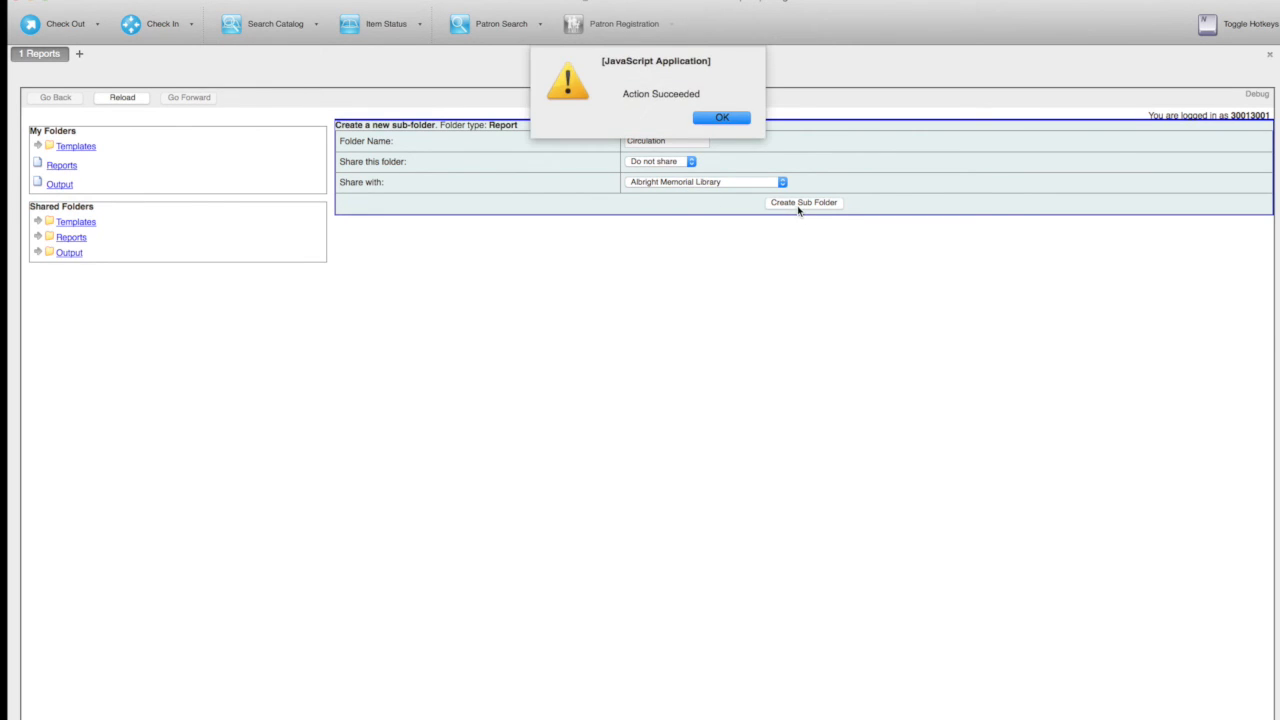
{"action": "left_click", "coordinate": [728, 120]}
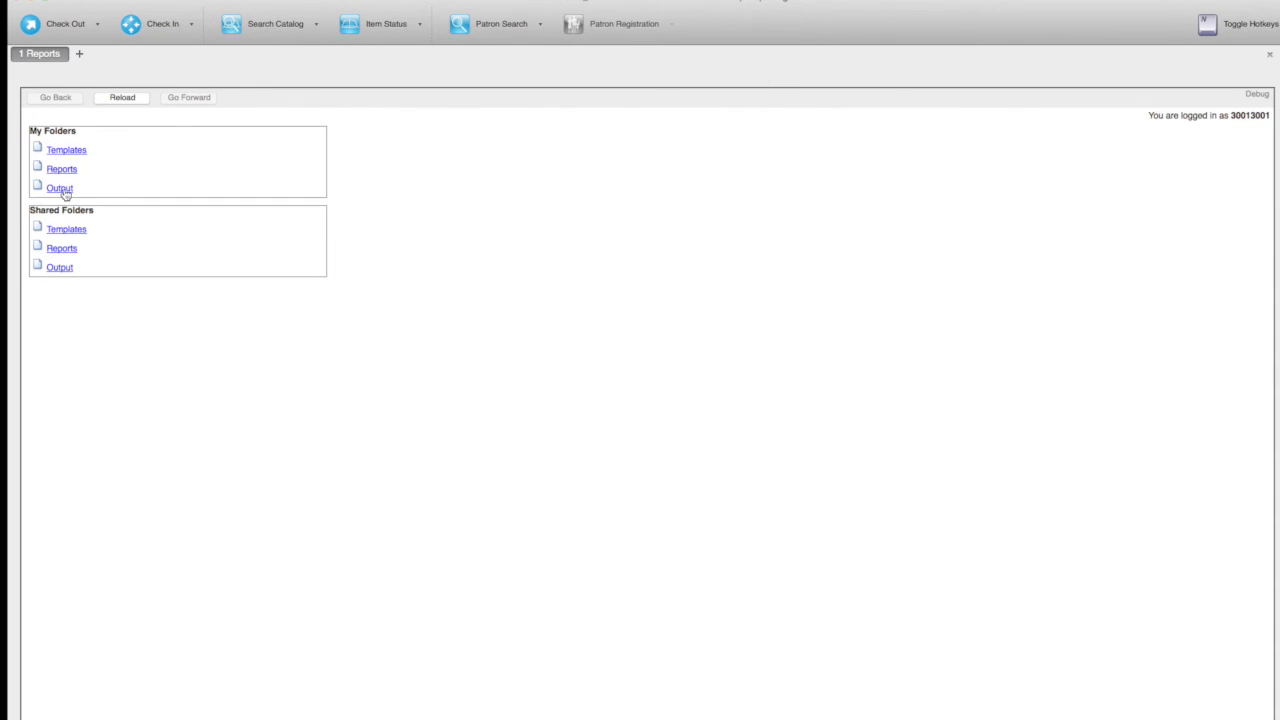
{"action": "left_click", "coordinate": [60, 190]}
{"action": "left_click", "coordinate": [783, 203]}
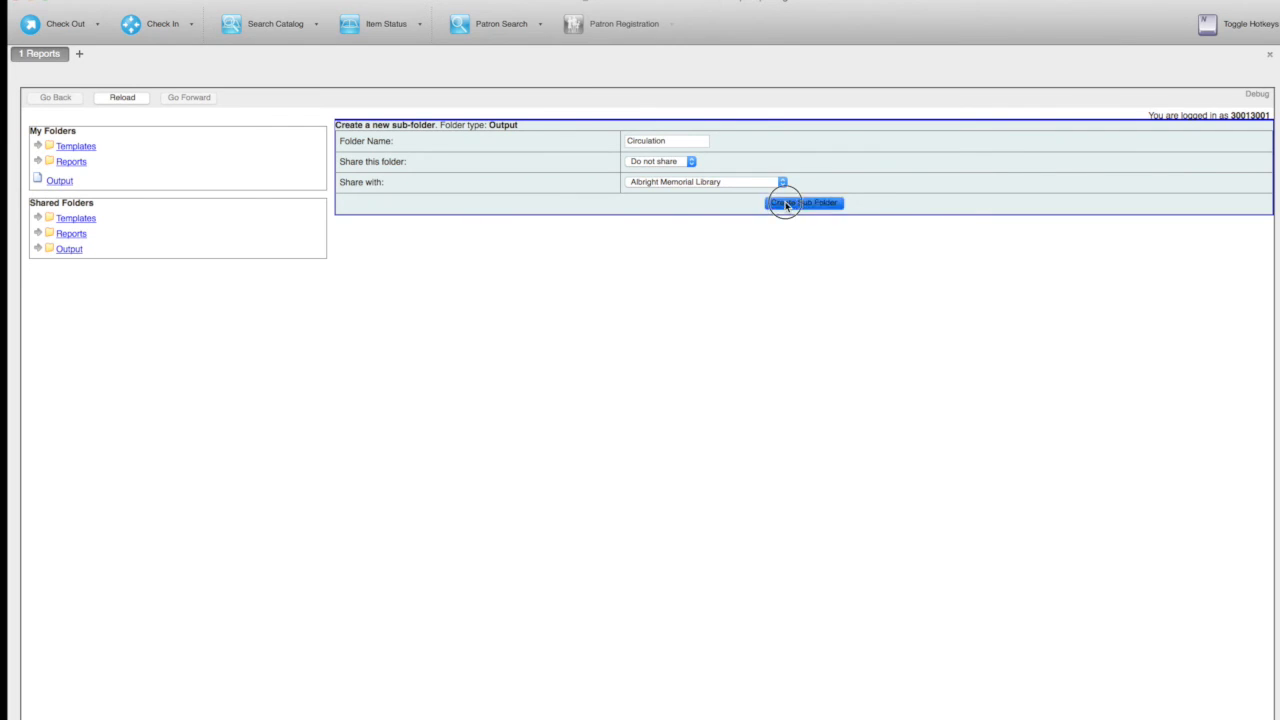
{"action": "left_click", "coordinate": [734, 118]}
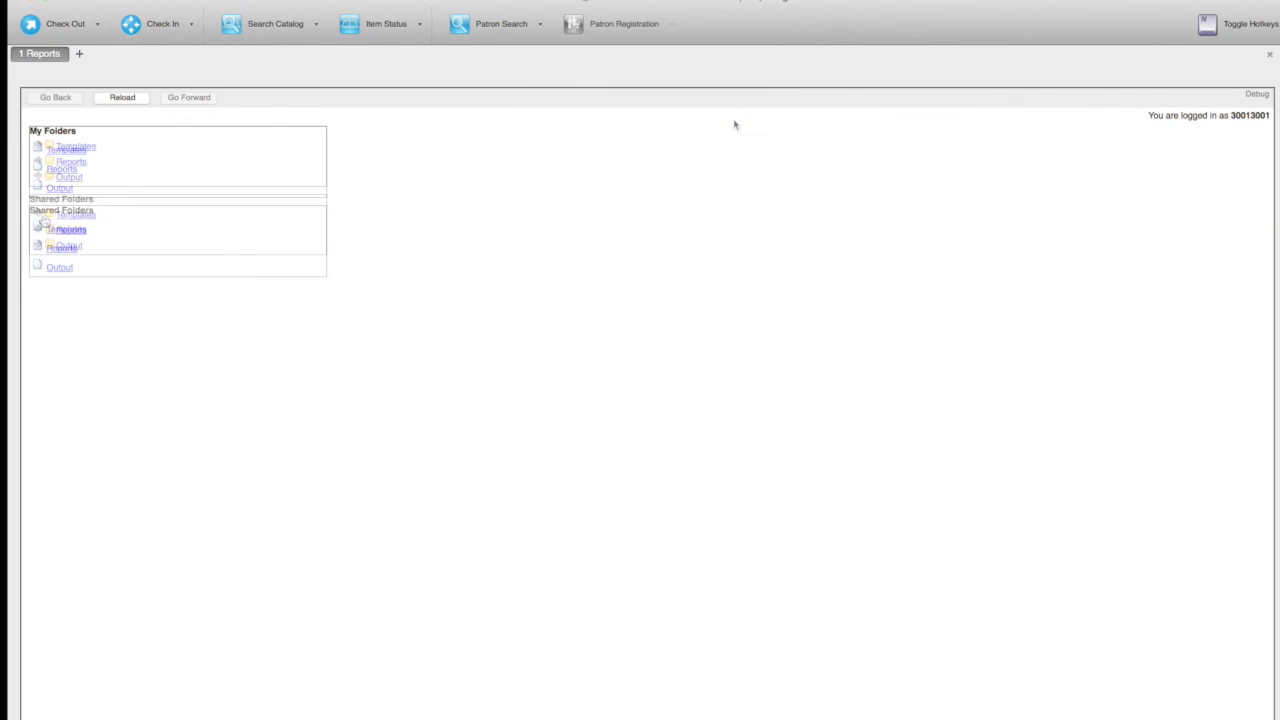
Step: Open the Library Services folder within the shared Equinox Templates and set its output limit to All
{"action": "left_click", "coordinate": [37, 215]}
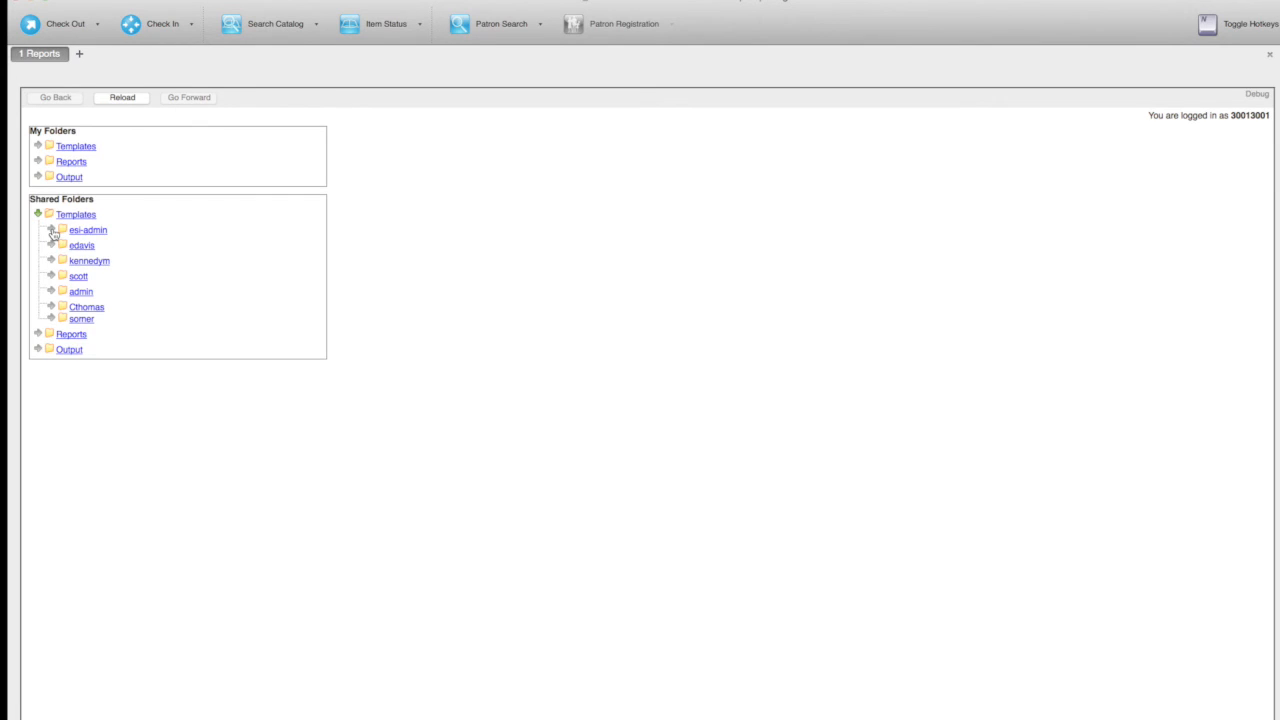
{"action": "left_click", "coordinate": [51, 230]}
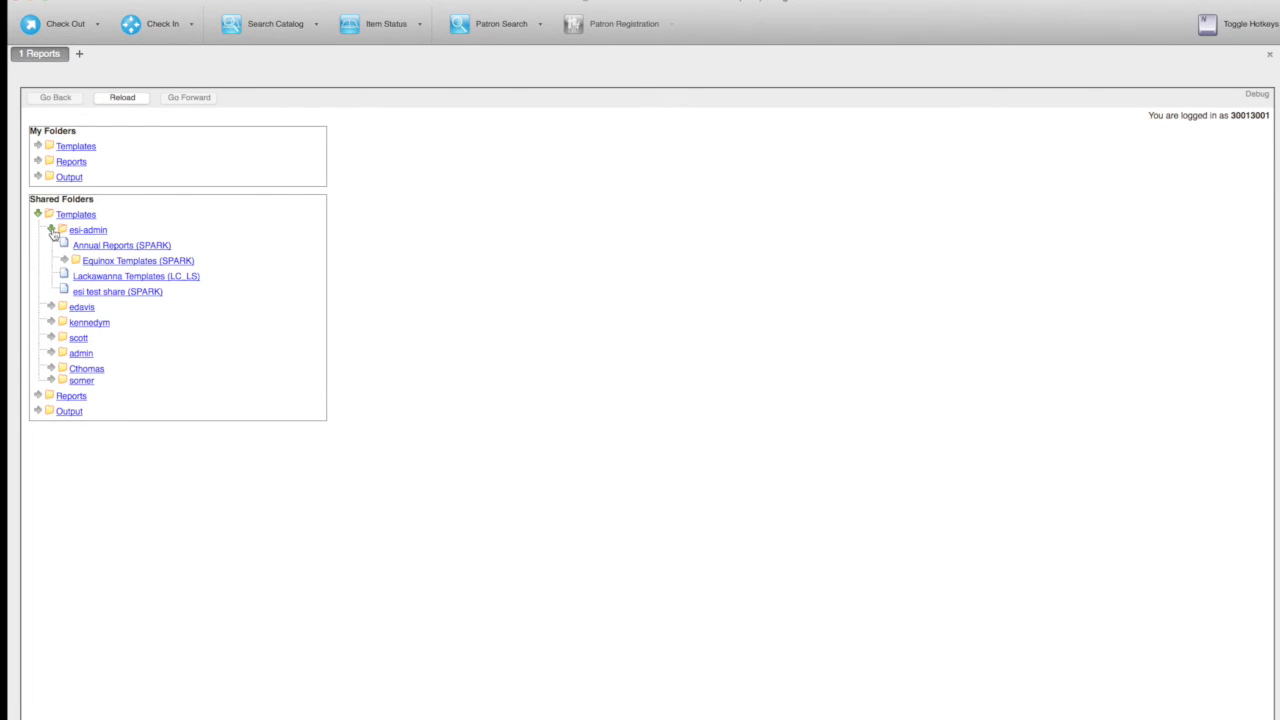
{"action": "left_click", "coordinate": [68, 261]}
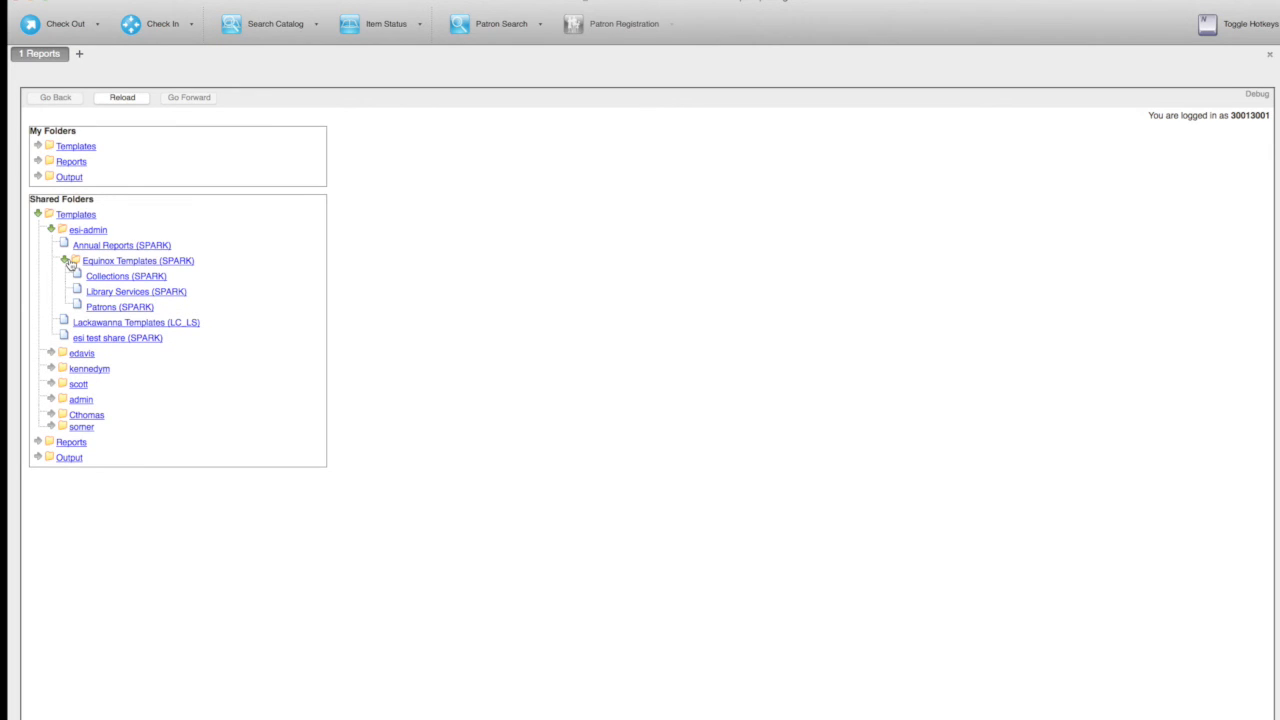
{"action": "left_click", "coordinate": [128, 294]}
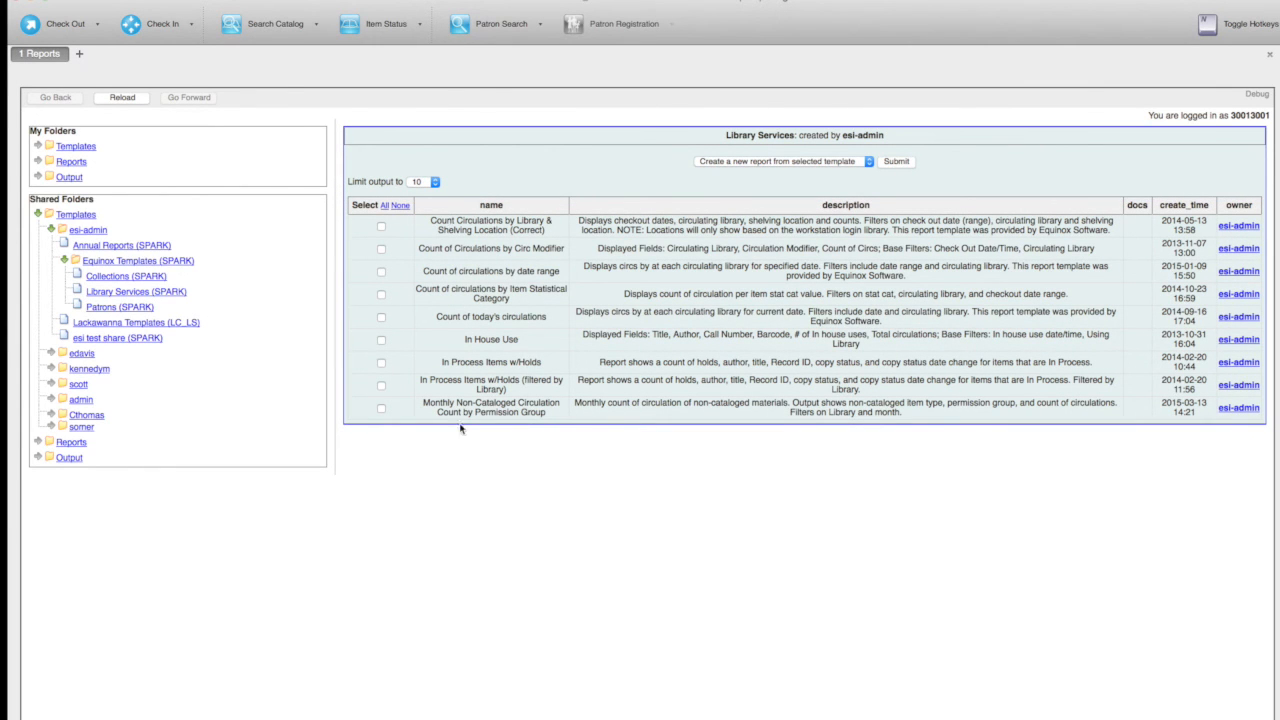
{"action": "left_click", "coordinate": [435, 182]}
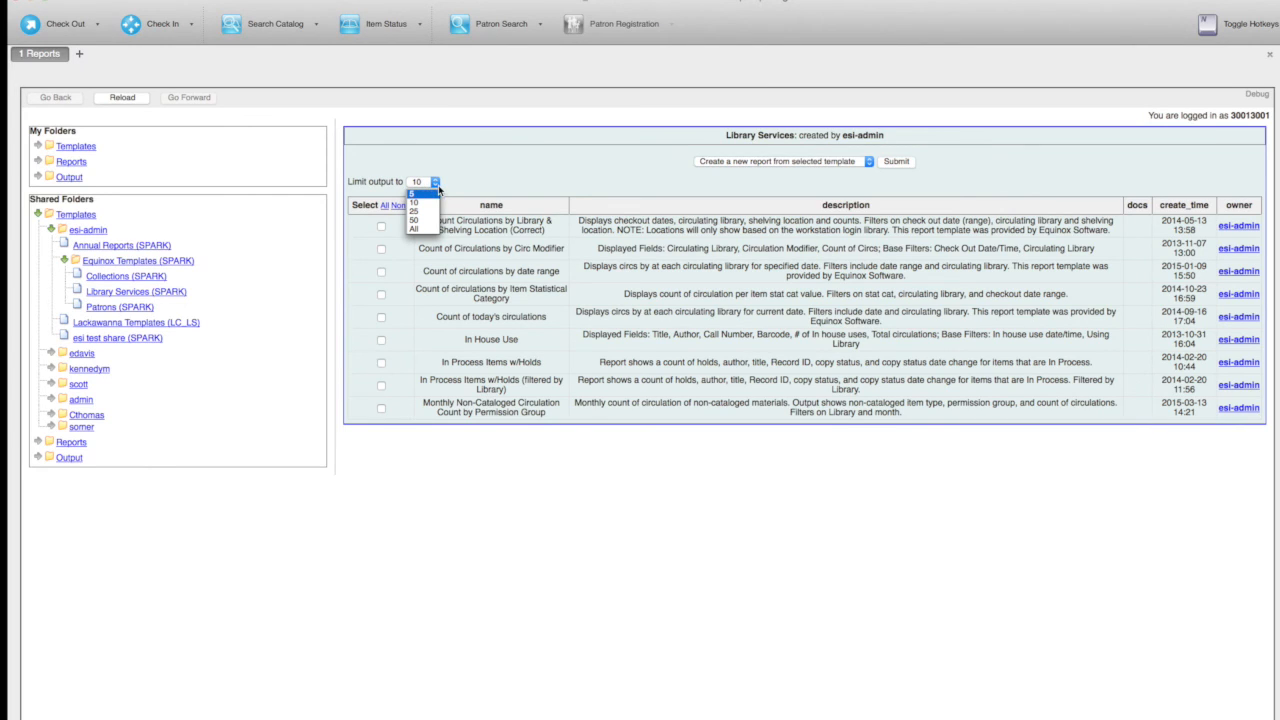
{"action": "left_click", "coordinate": [428, 231]}
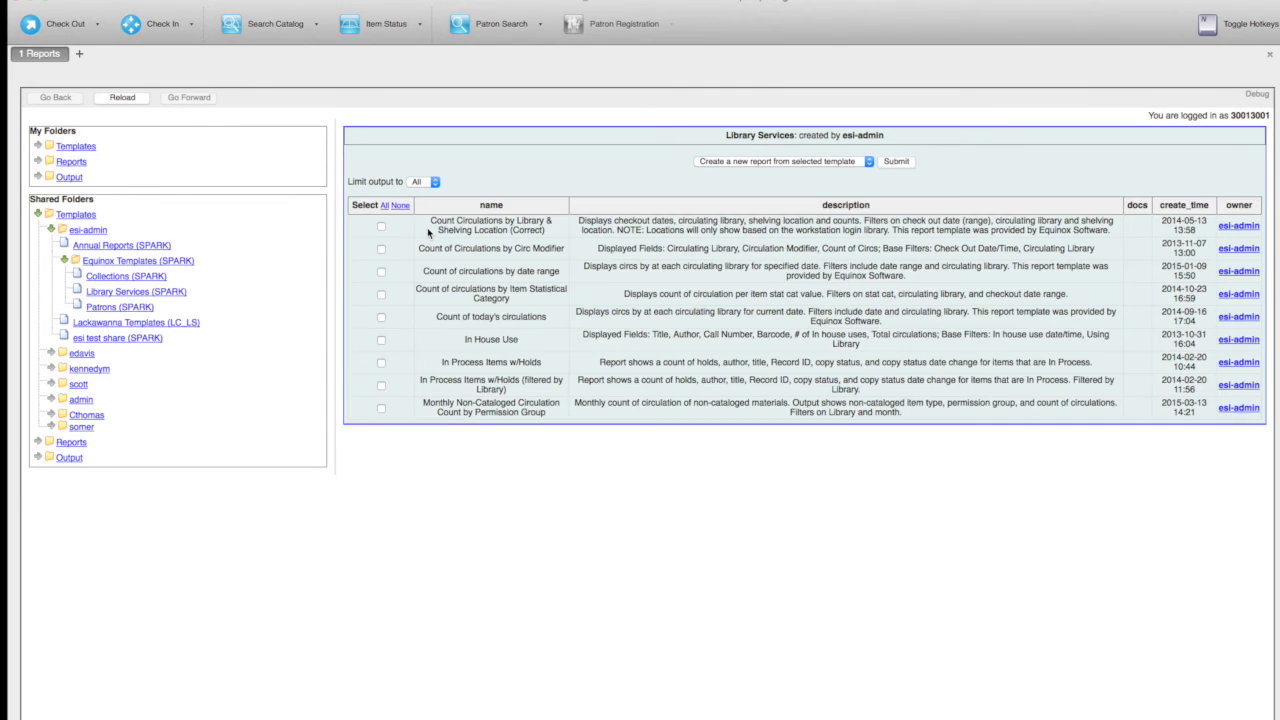
Step: Clone the Count of circulations by date range template into the Circulation folder
{"action": "left_click", "coordinate": [381, 272]}
{"action": "left_click", "coordinate": [870, 165]}
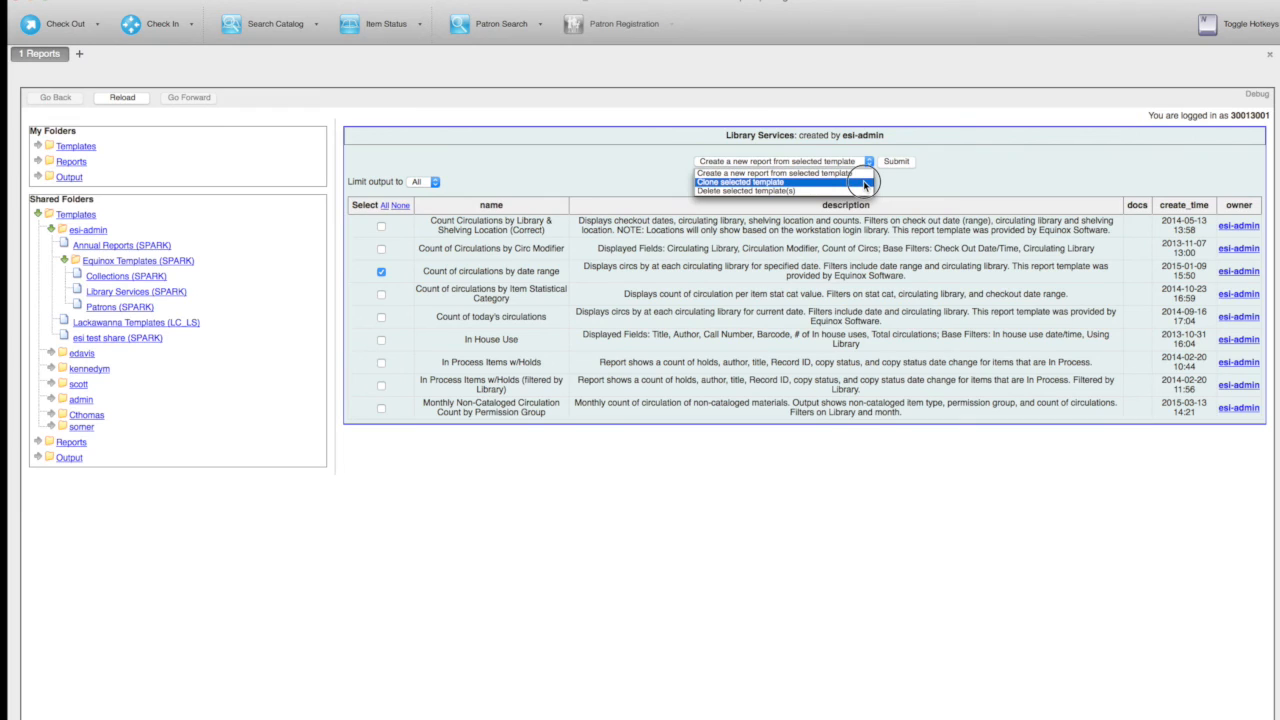
{"action": "left_click", "coordinate": [865, 183]}
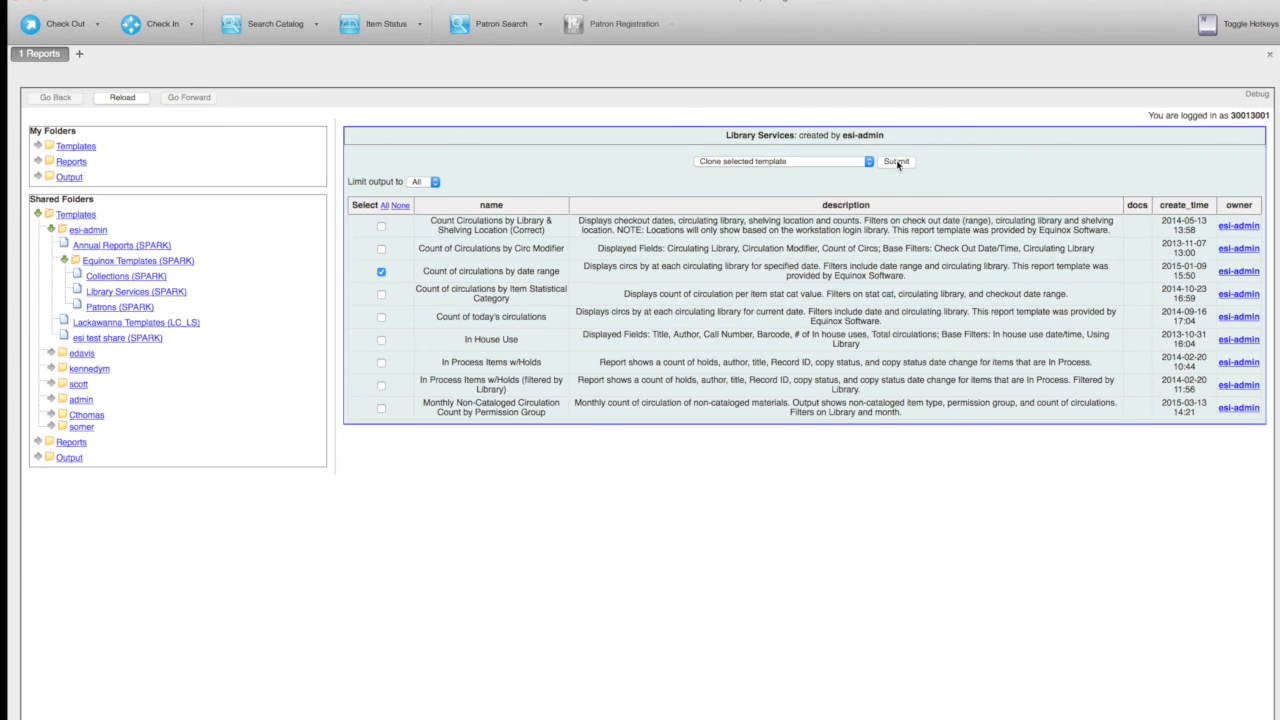
{"action": "left_click", "coordinate": [897, 162]}
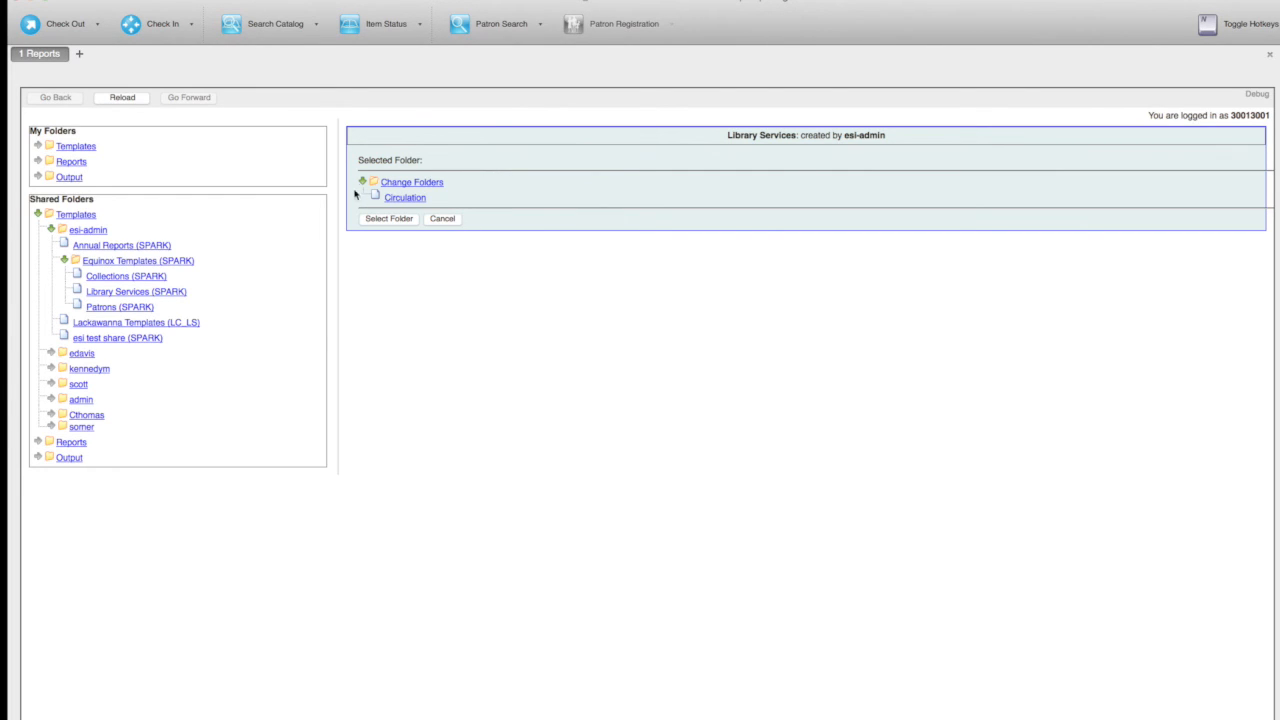
{"action": "left_click", "coordinate": [405, 199]}
{"action": "left_click", "coordinate": [406, 221]}
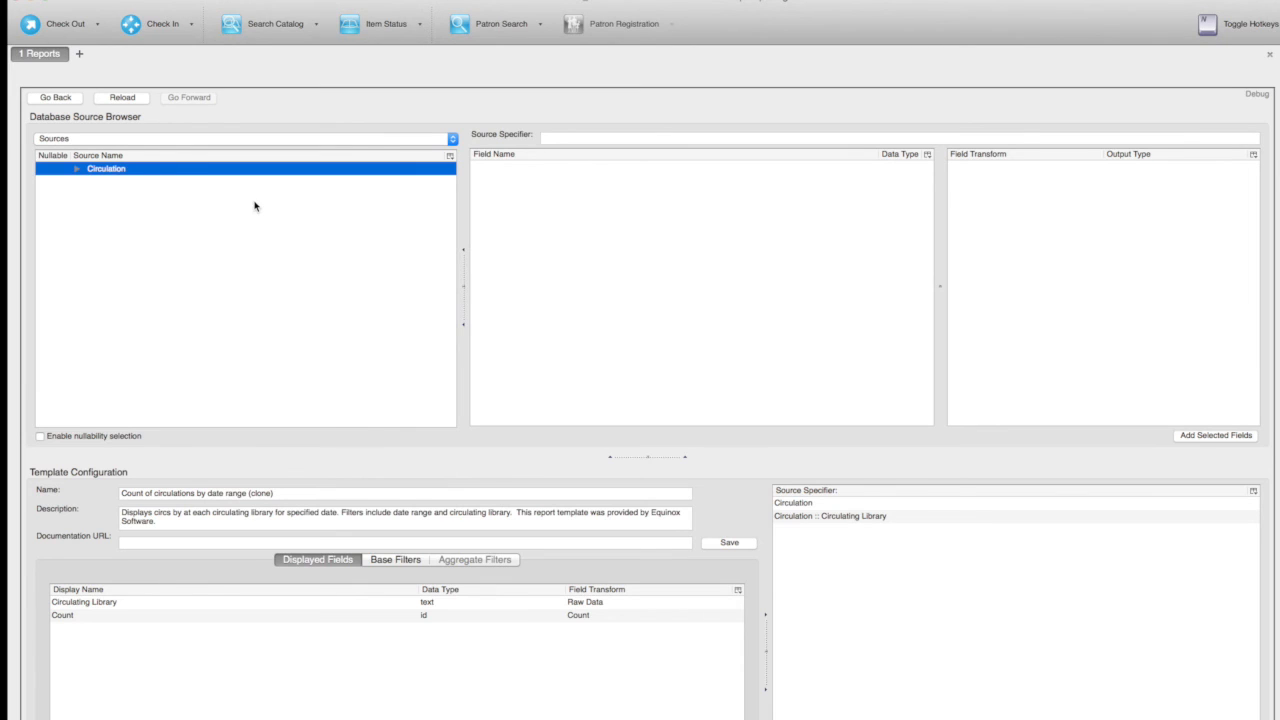
Step: List the Circulation source's fields and set the Check Out Date/Time base filter's operator to Equals
{"action": "left_click", "coordinate": [98, 175]}
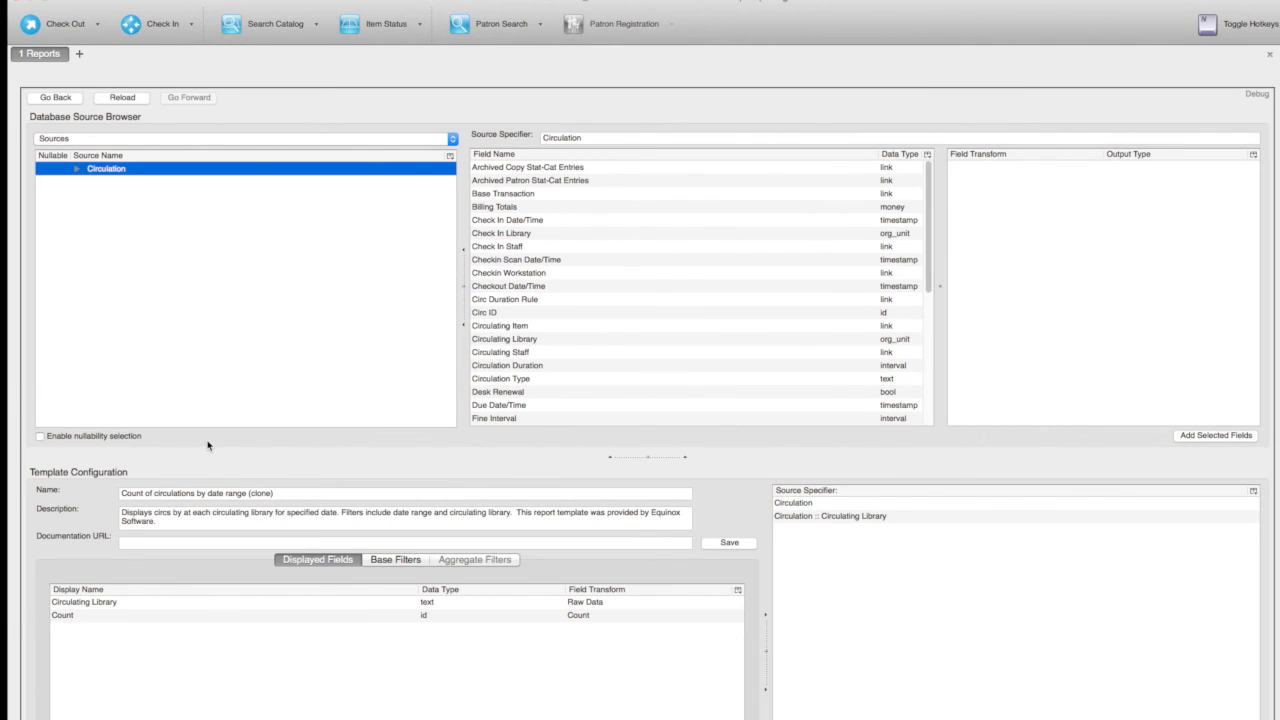
{"action": "left_click", "coordinate": [160, 526]}
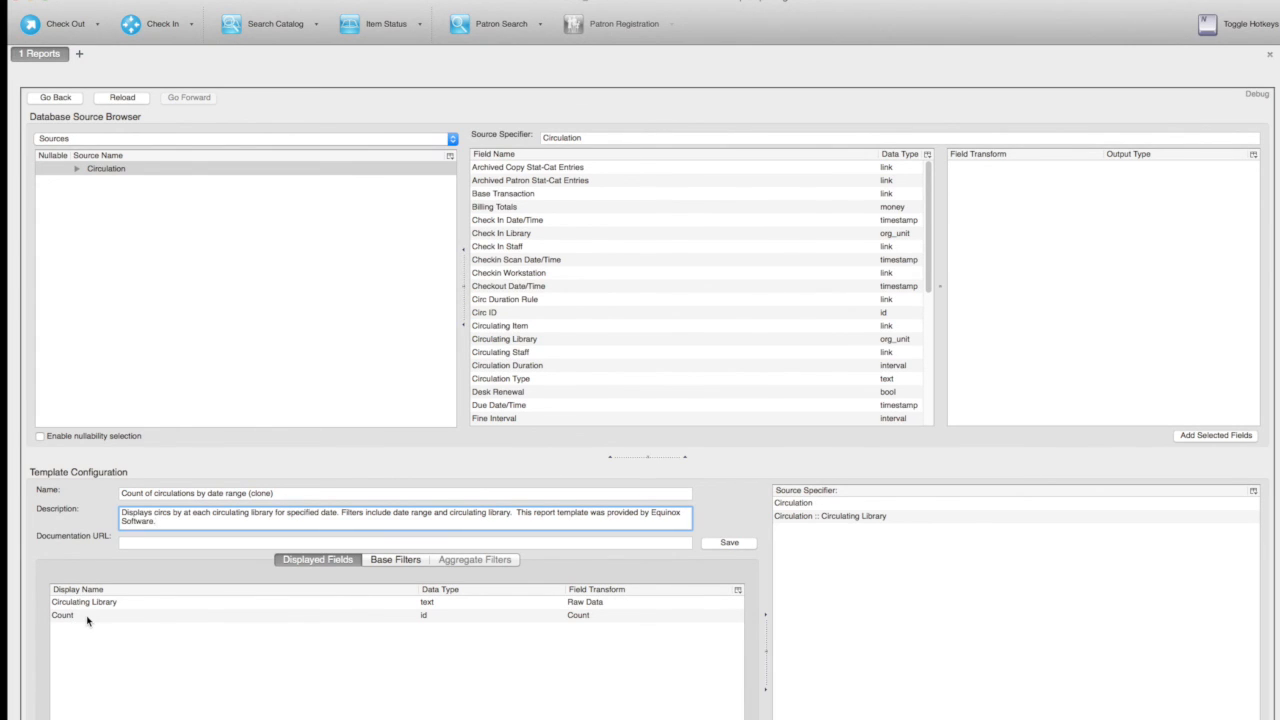
{"action": "left_click", "coordinate": [401, 561]}
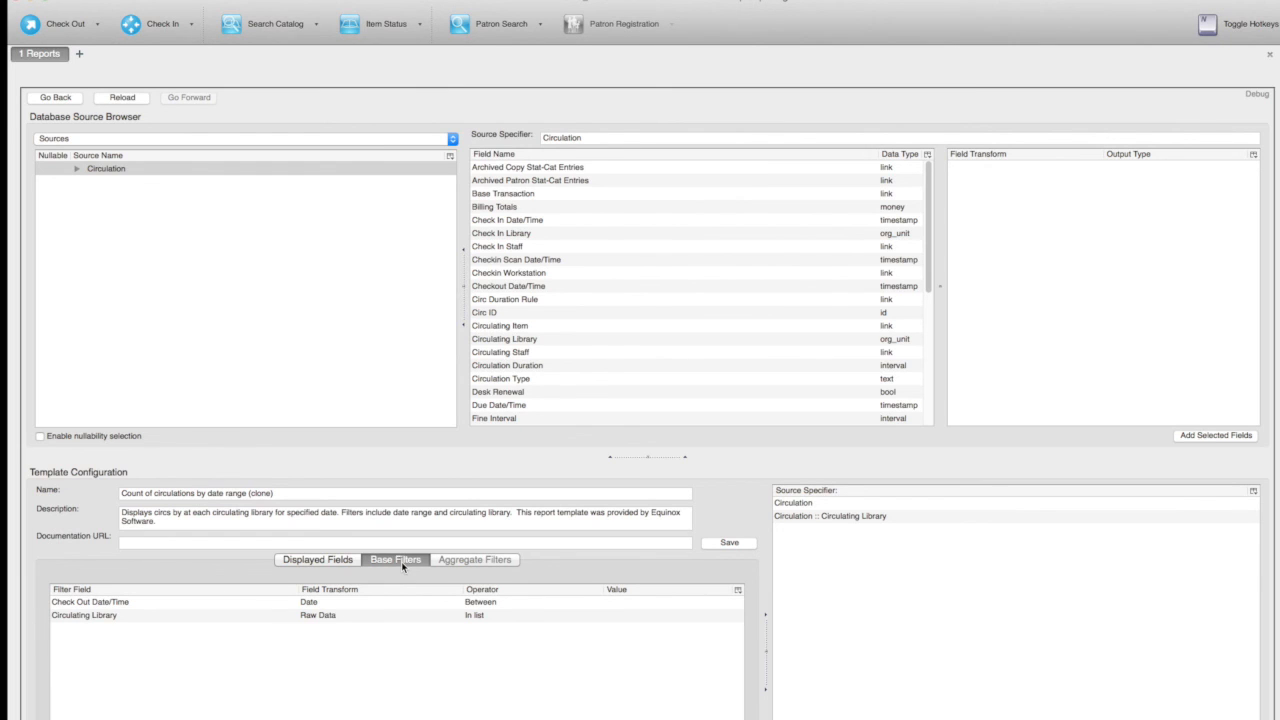
{"action": "left_click", "coordinate": [126, 602]}
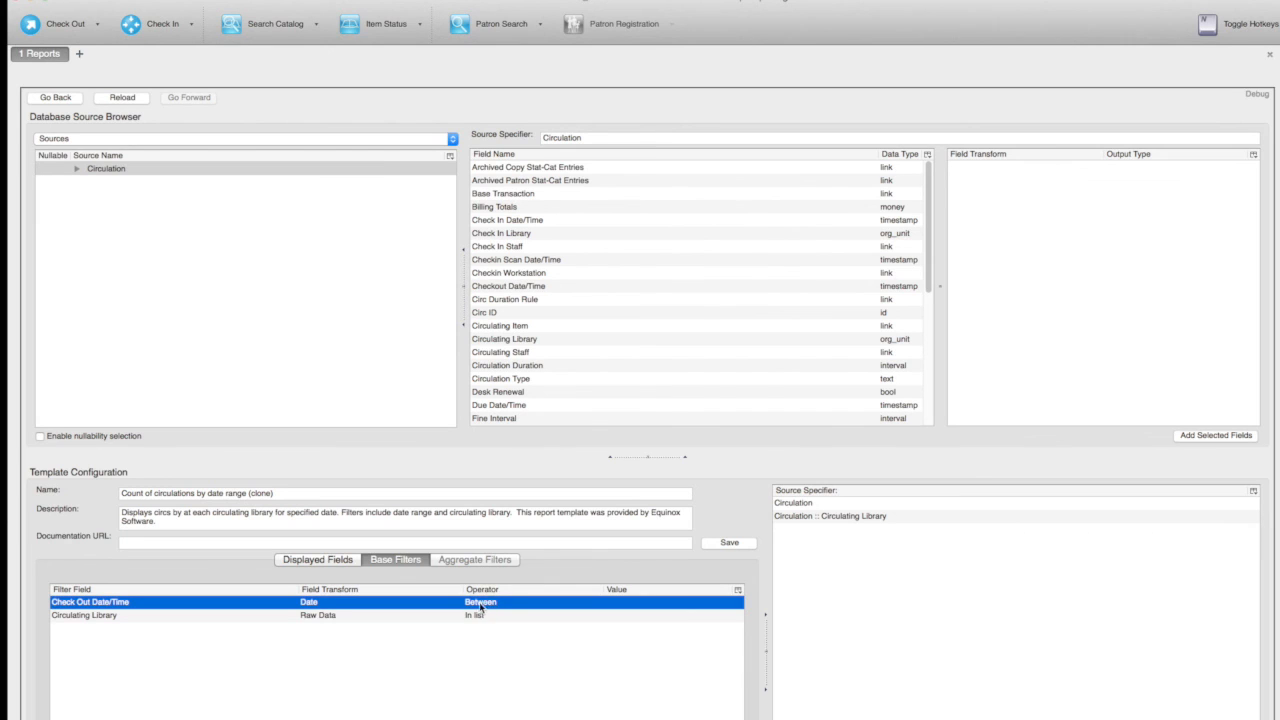
{"action": "left_click", "coordinate": [210, 715]}
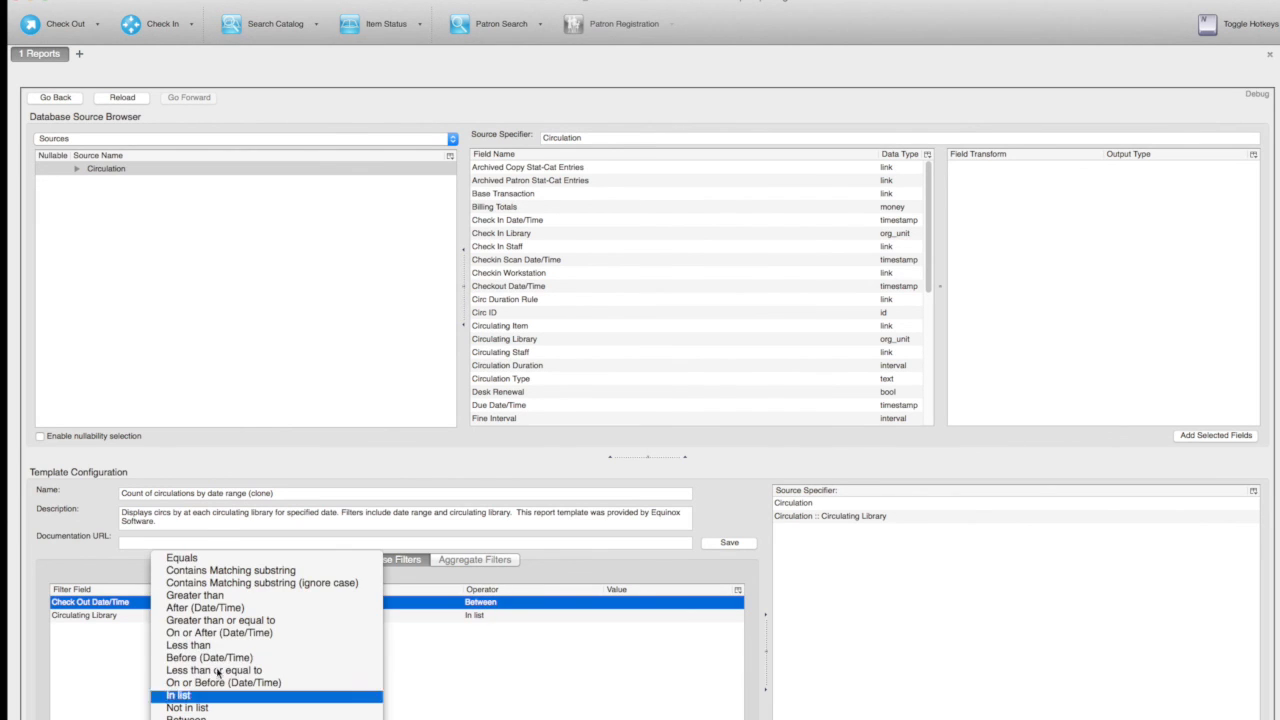
{"action": "left_click", "coordinate": [293, 561]}
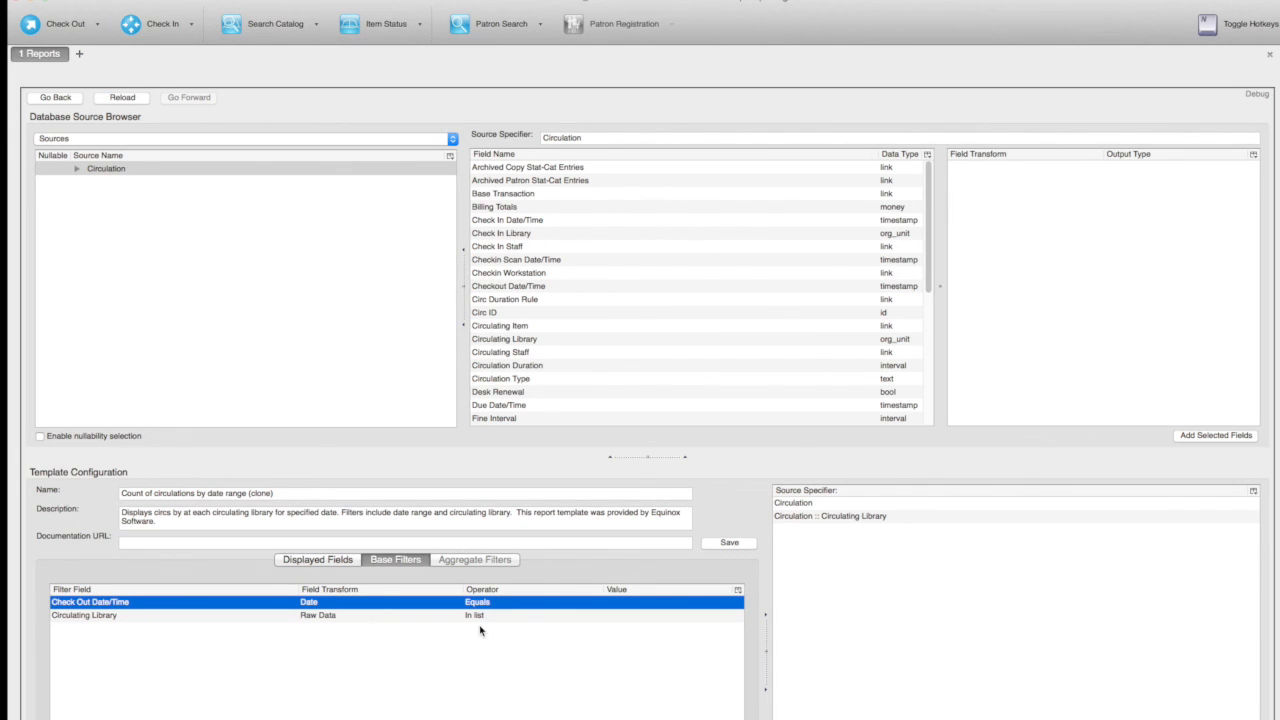
Step: Save the cloned template under its default name and acknowledge the confirmation
{"action": "left_click", "coordinate": [728, 544]}
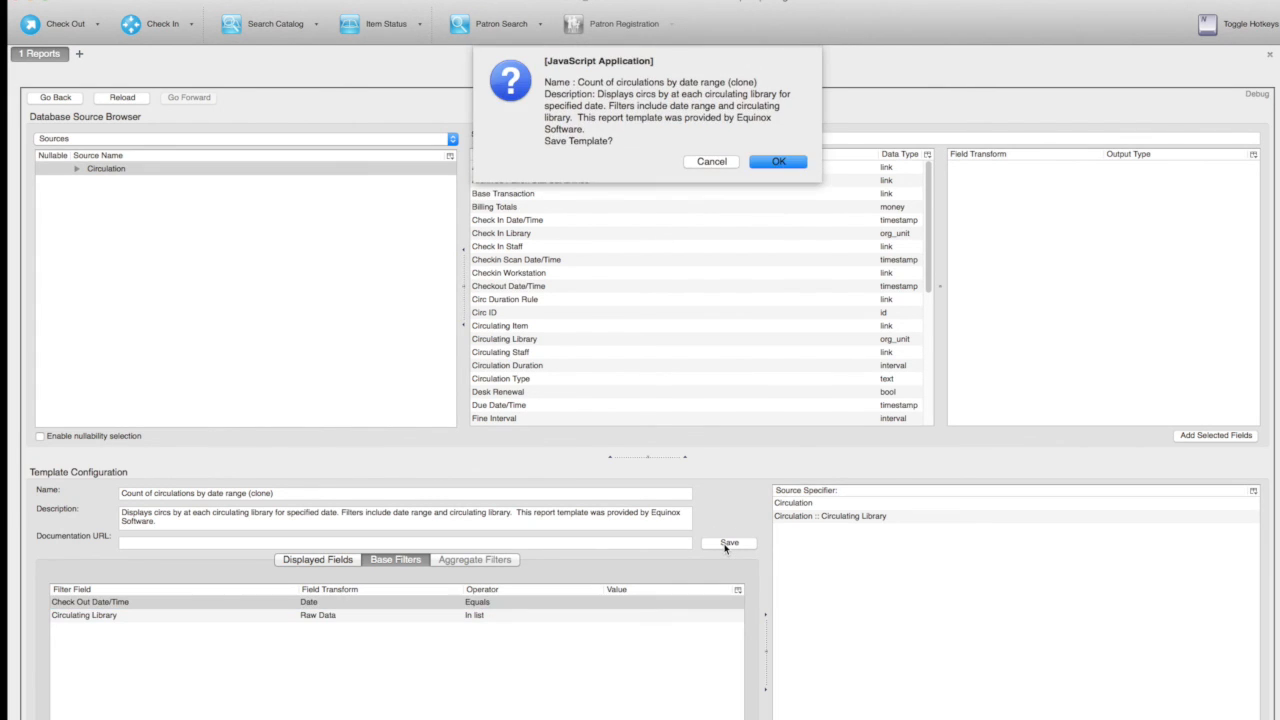
{"action": "left_click", "coordinate": [778, 163]}
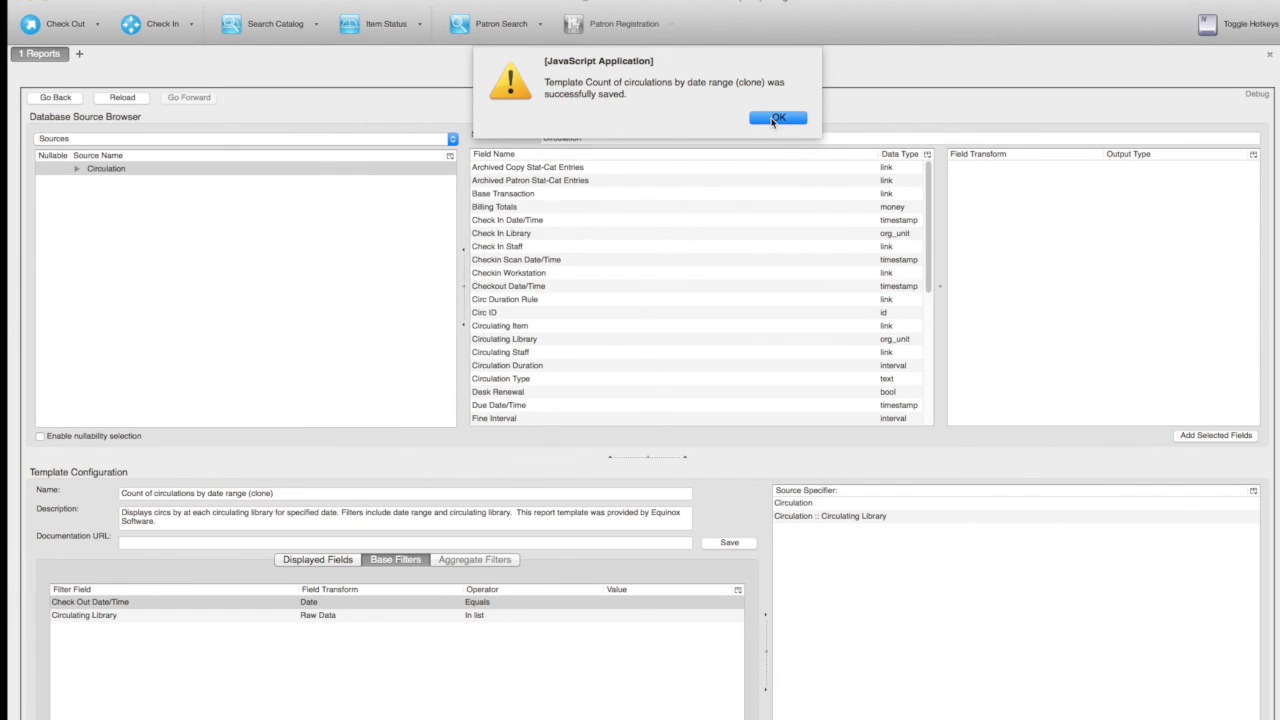
{"action": "left_click", "coordinate": [778, 118]}
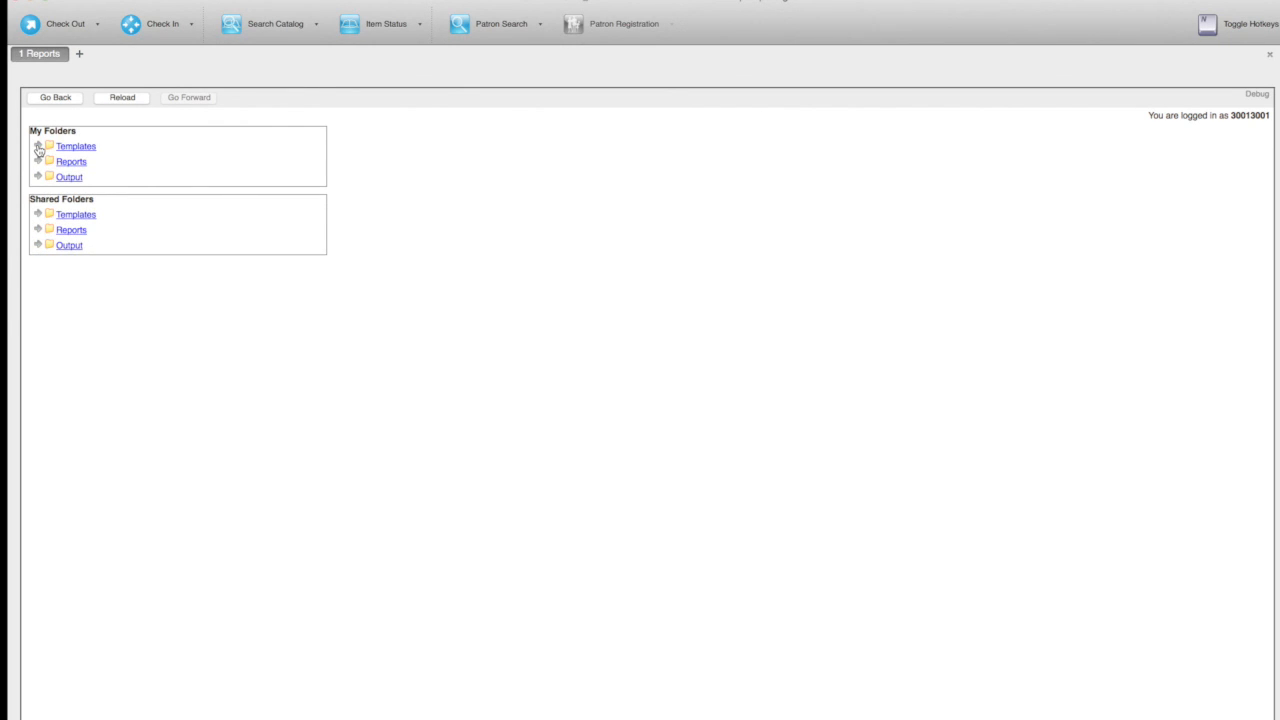
Step: Start a new report from the cloned circulation count template in the Circulation folder of My Folders
{"action": "left_click", "coordinate": [38, 147]}
{"action": "left_click", "coordinate": [71, 167]}
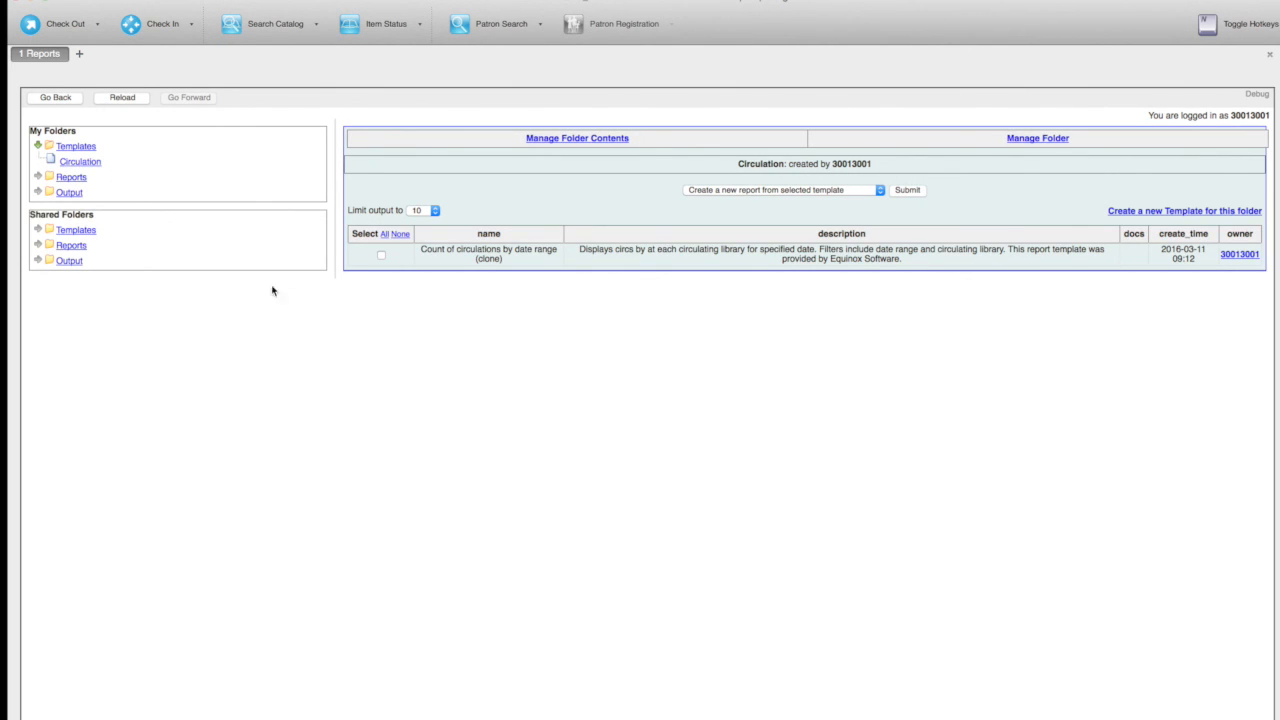
{"action": "left_click", "coordinate": [381, 256]}
{"action": "left_click_drag", "start_coordinate": [476, 259], "coordinate": [505, 259]}
{"action": "left_click", "coordinate": [705, 192]}
{"action": "left_click", "coordinate": [705, 194]}
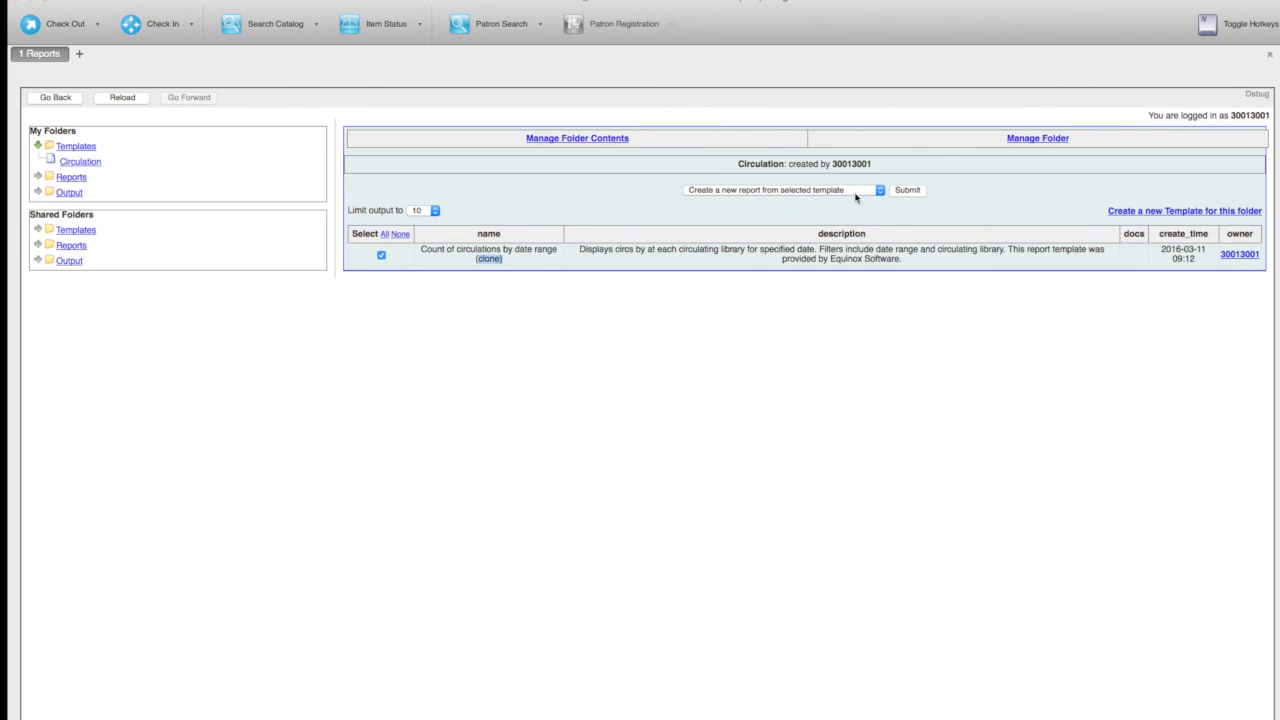
{"action": "left_click", "coordinate": [905, 190]}
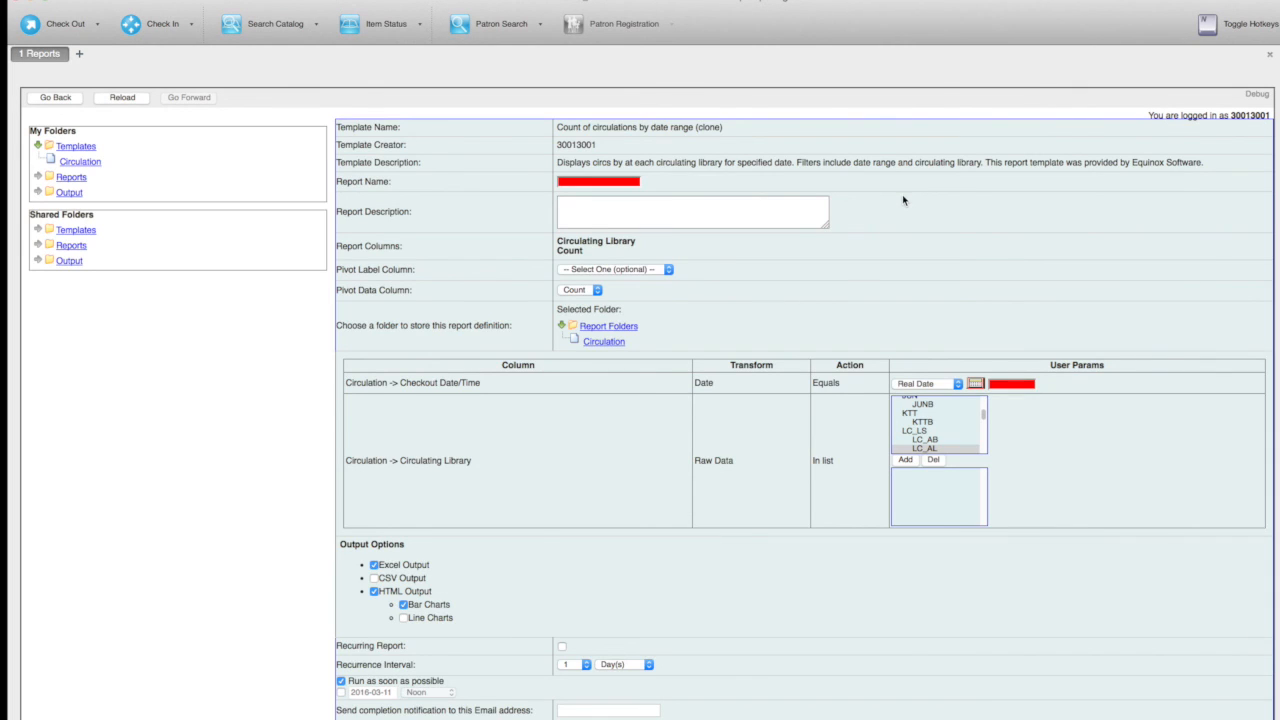
Step: Name the report Albright circ and choose the Circulation folder to store its definition
{"action": "left_click", "coordinate": [621, 181]}
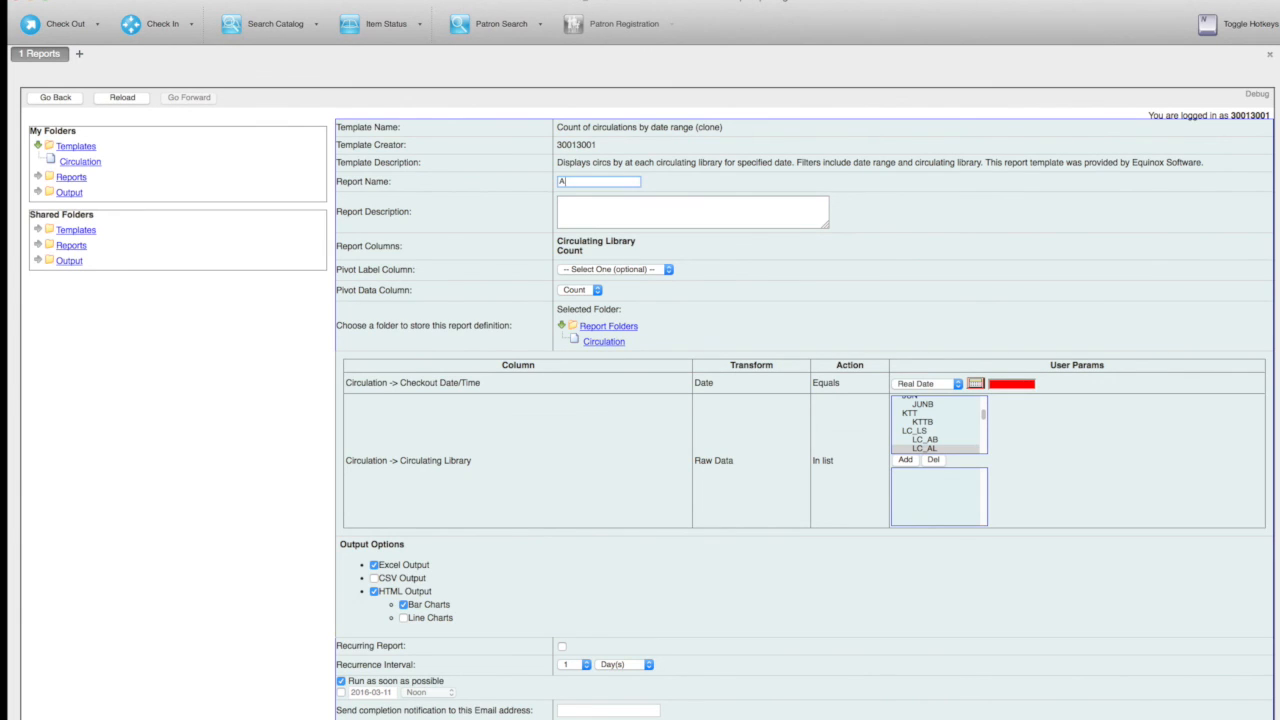
{"action": "type", "text": "Albright circ"}
{"action": "left_click", "coordinate": [603, 342]}
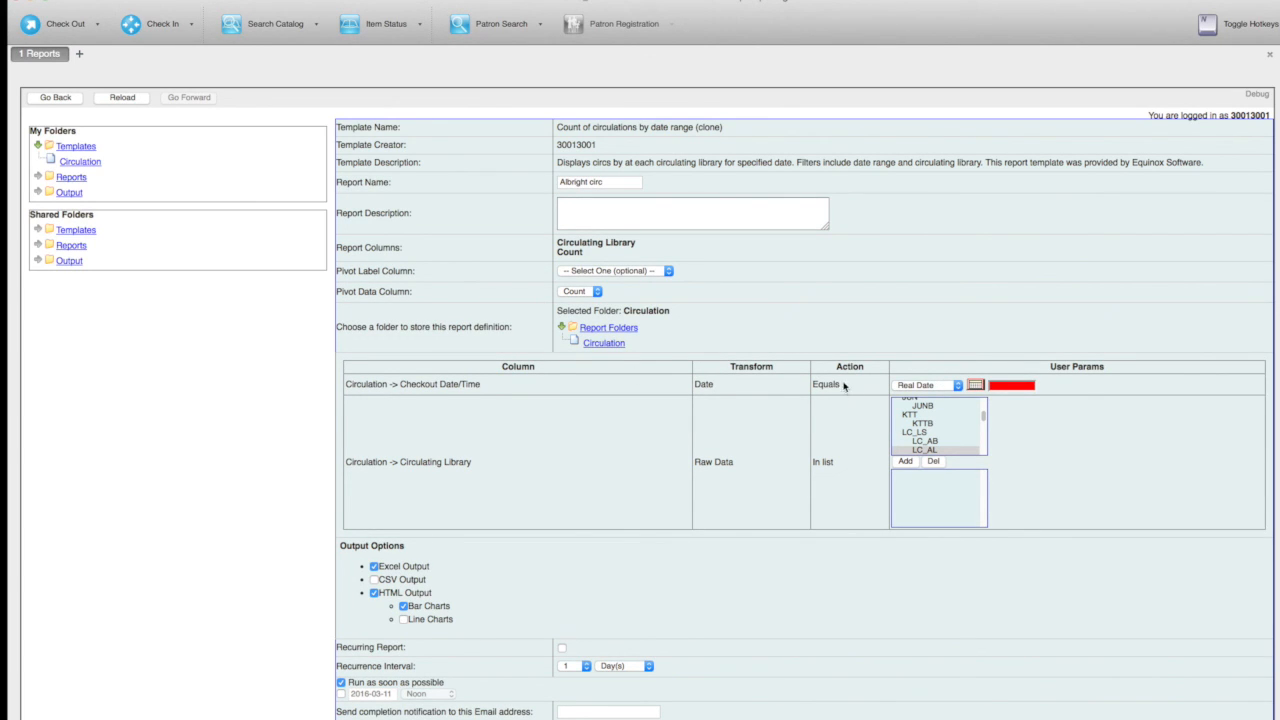
Step: Set the Checkout Date/Time filter to the real date 2016-02-29 and add LC_AL to the Circulating Library list
{"action": "left_click", "coordinate": [977, 386]}
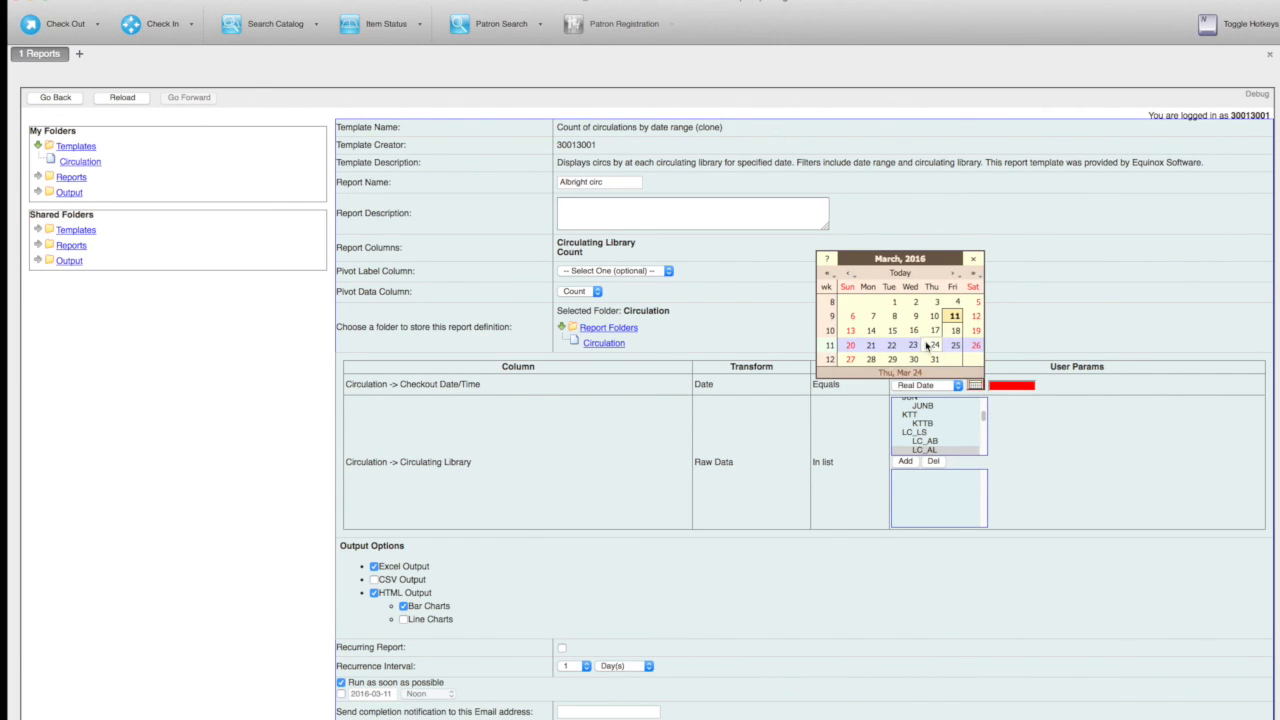
{"action": "left_click", "coordinate": [847, 274]}
{"action": "left_click", "coordinate": [874, 362]}
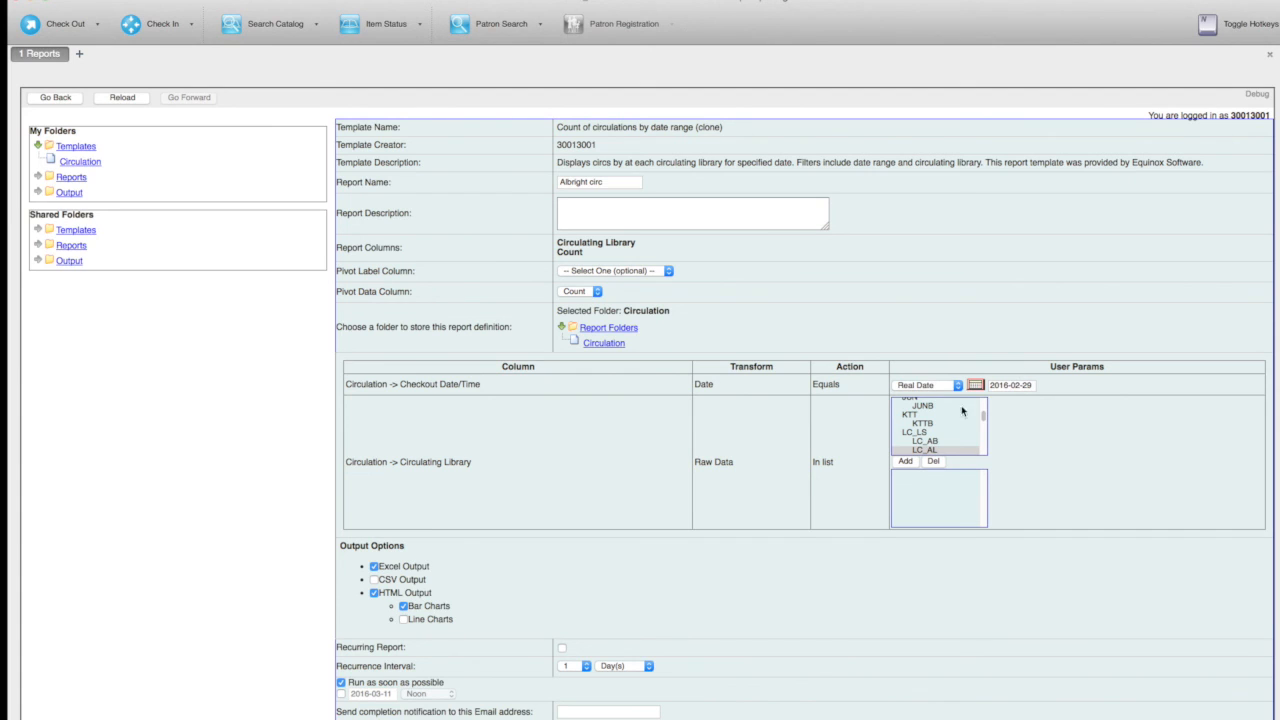
{"action": "left_click", "coordinate": [932, 450]}
{"action": "left_click", "coordinate": [905, 461]}
Step: Store the report's output in the Circulation folder, then save the report and acknowledge the confirmation
{"action": "scroll", "coordinate": [905, 465], "scroll_direction": "down", "scroll_amount": 2}
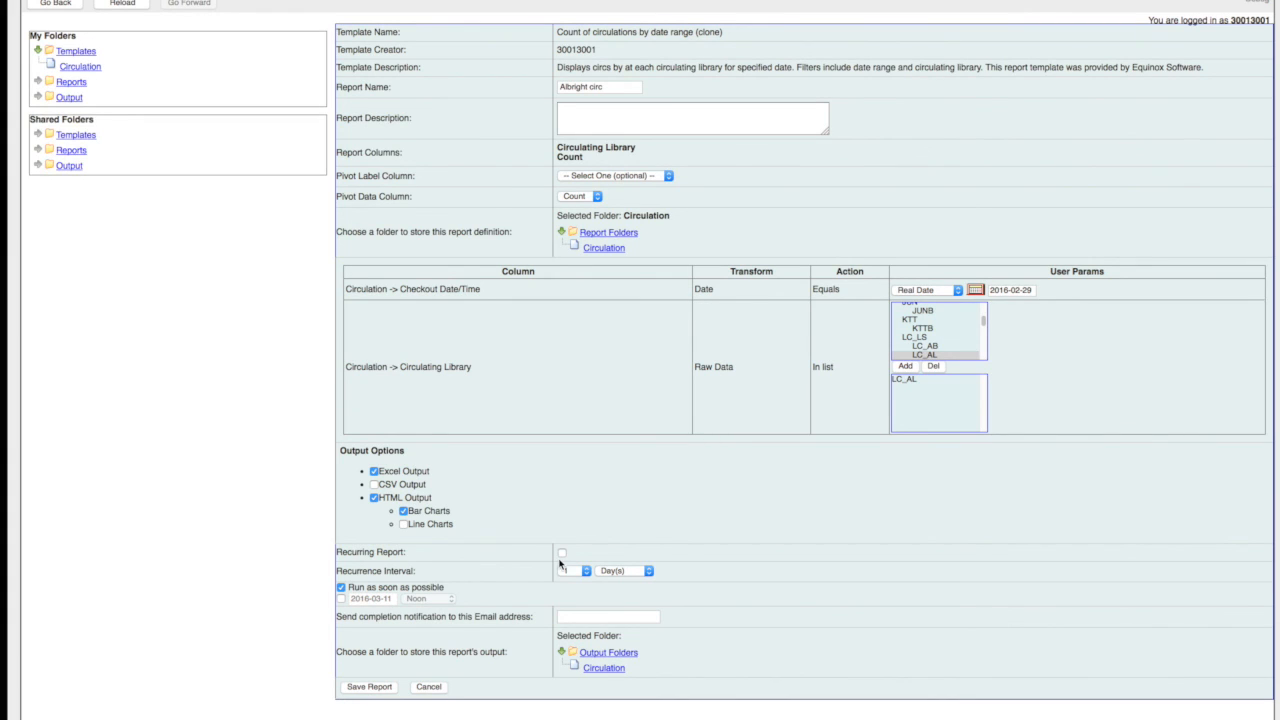
{"action": "left_click", "coordinate": [604, 668]}
{"action": "left_click", "coordinate": [604, 667]}
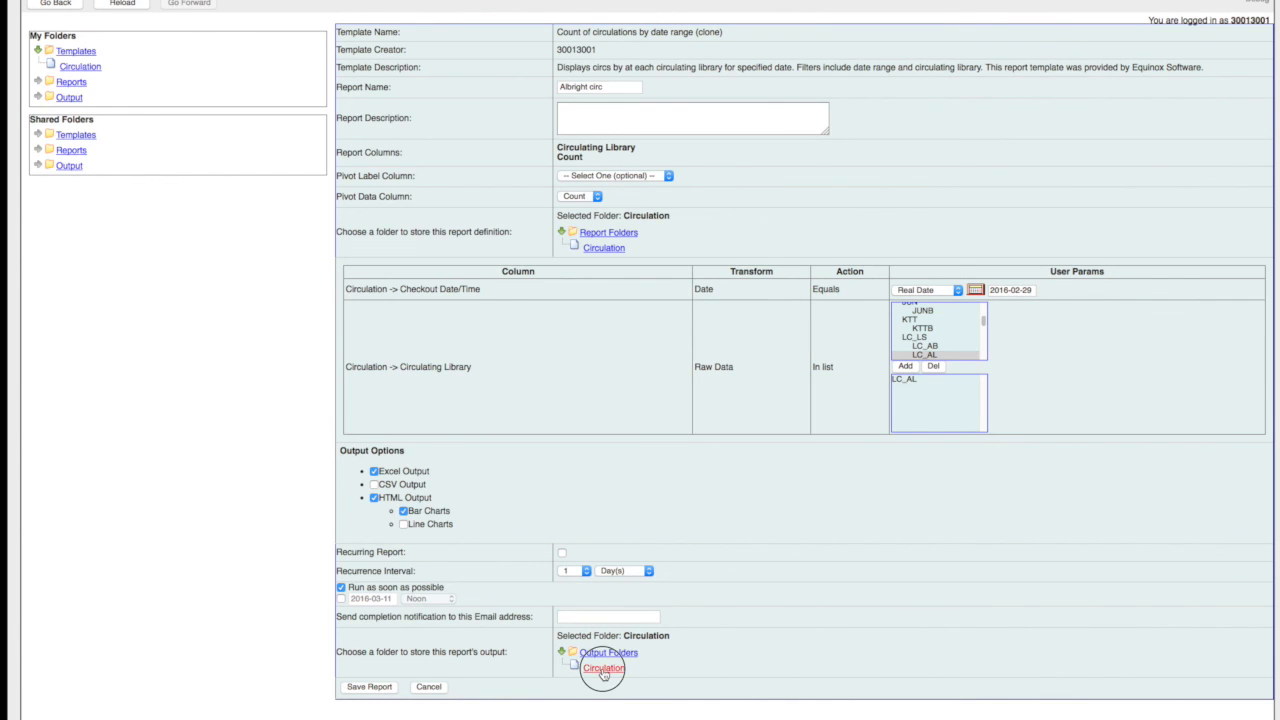
{"action": "left_click", "coordinate": [384, 690]}
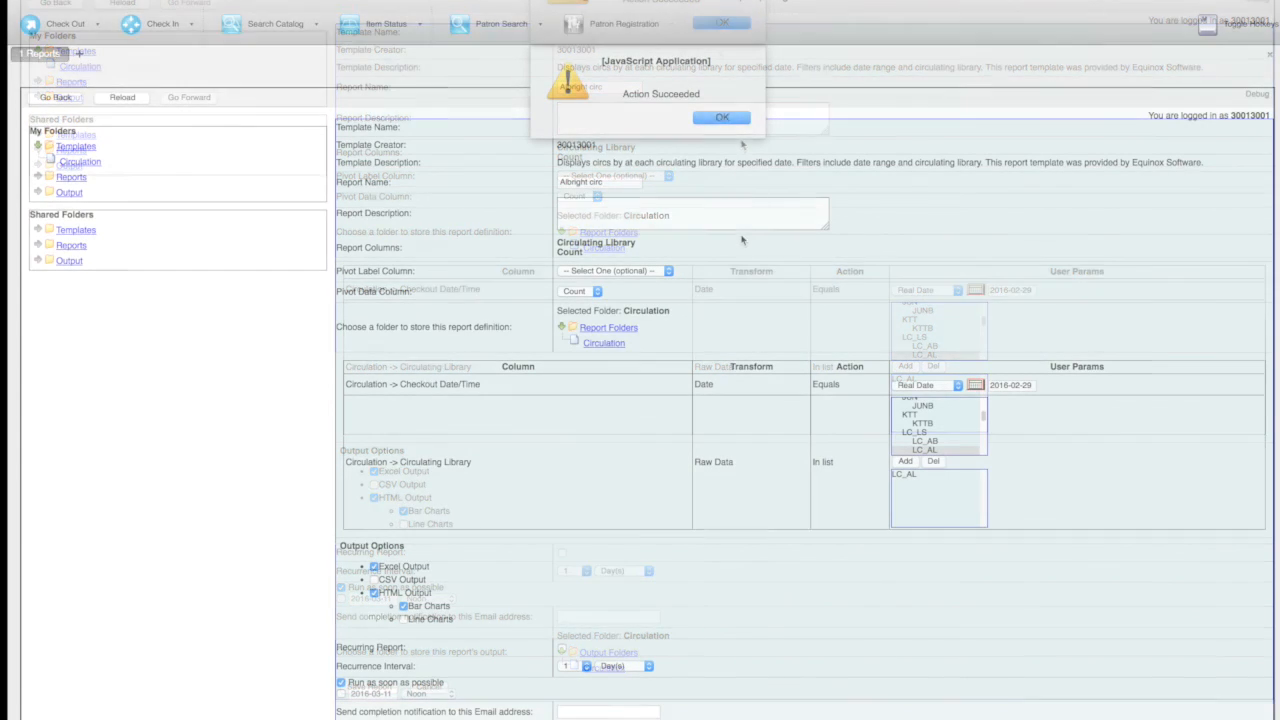
{"action": "left_click", "coordinate": [722, 117]}
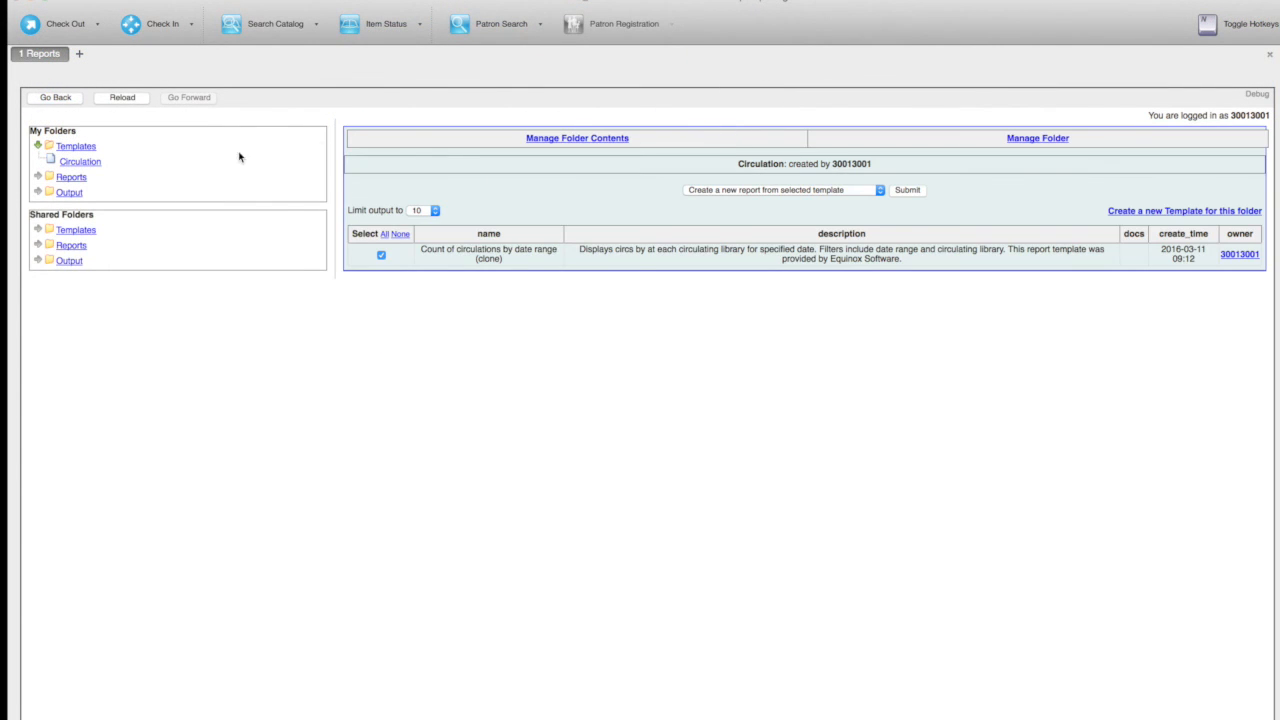
Step: Check the Circulation output folder in My Folders for the Albright circ report, reloading the reports page to refresh its status
{"action": "left_click", "coordinate": [38, 192]}
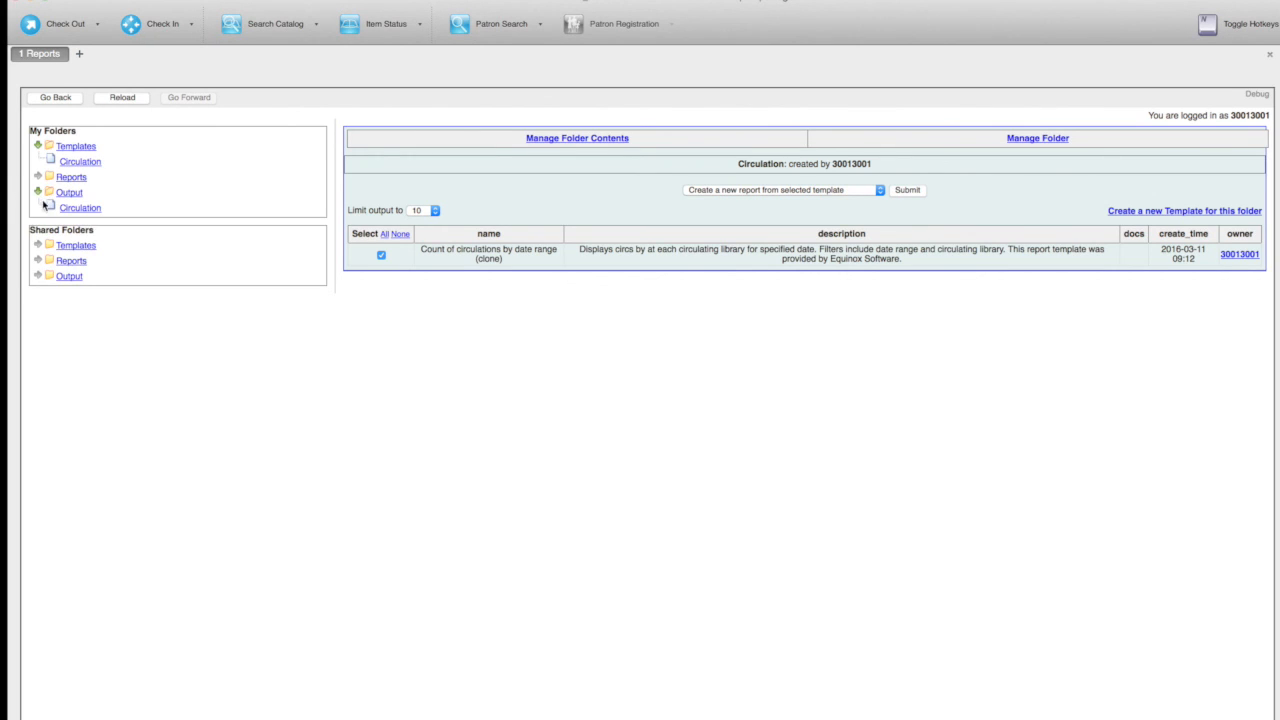
{"action": "left_click", "coordinate": [70, 208]}
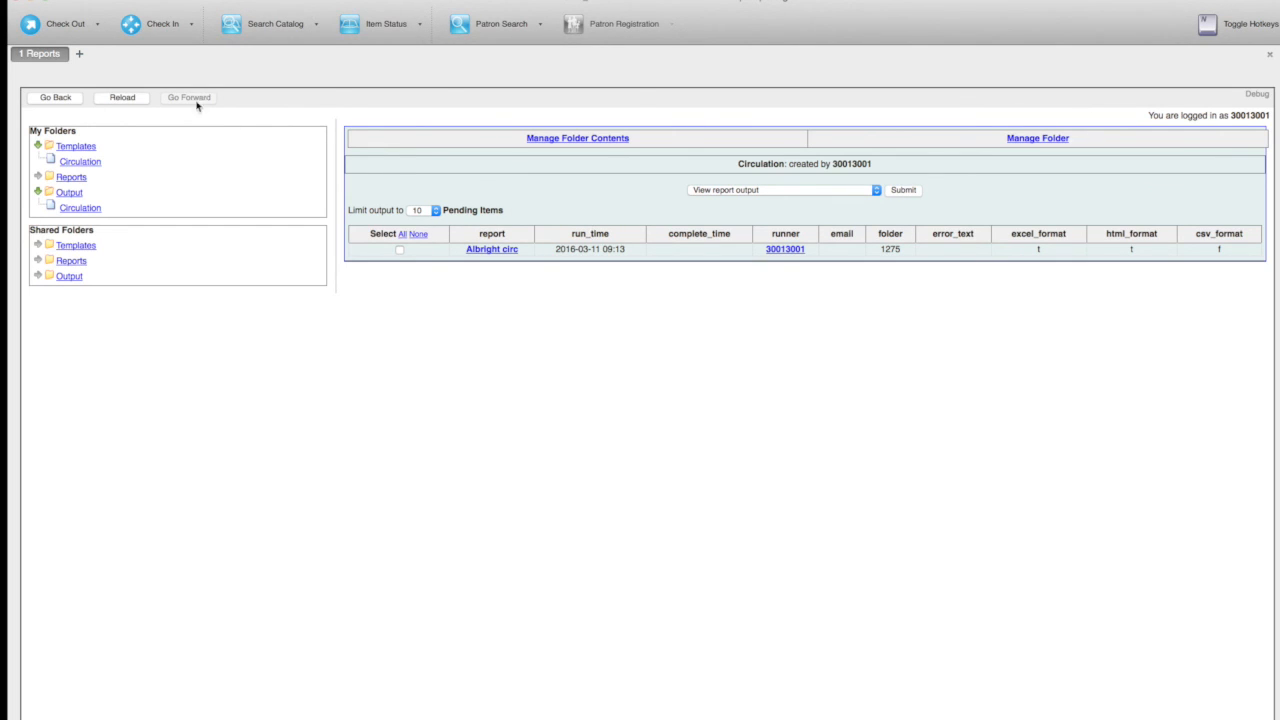
{"action": "left_click", "coordinate": [118, 97]}
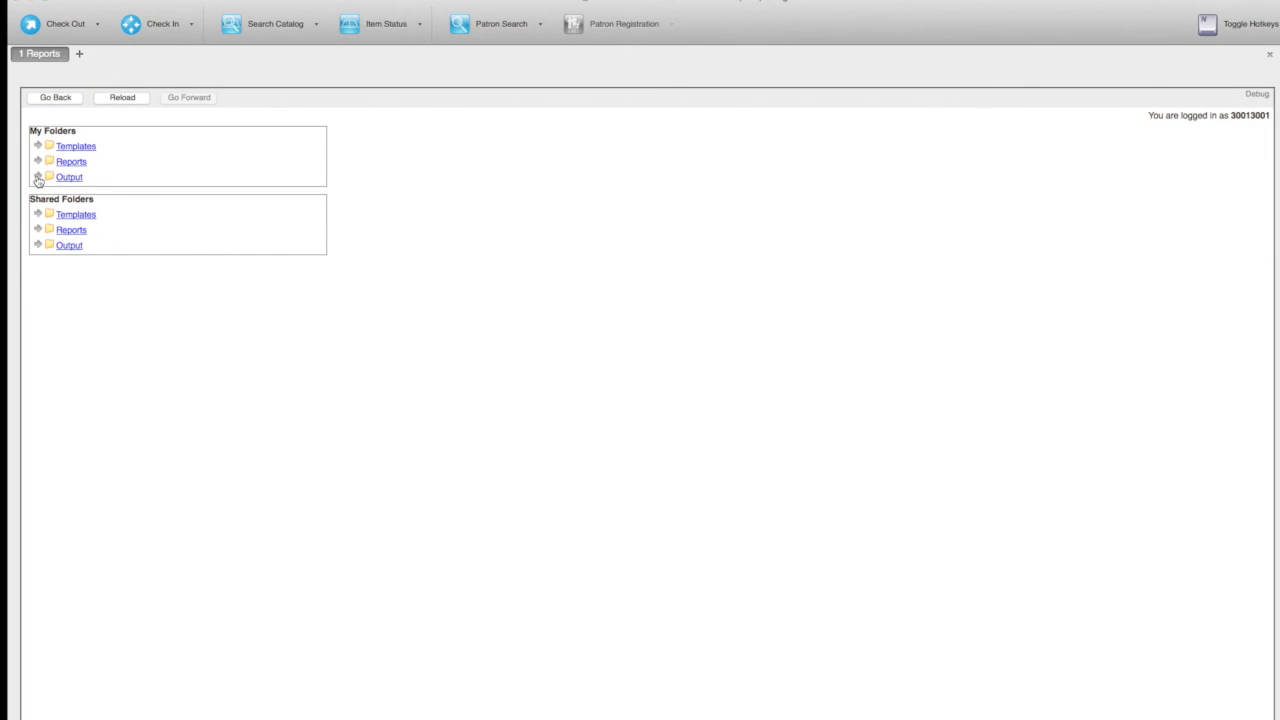
{"action": "left_click", "coordinate": [38, 177]}
{"action": "left_click", "coordinate": [79, 193]}
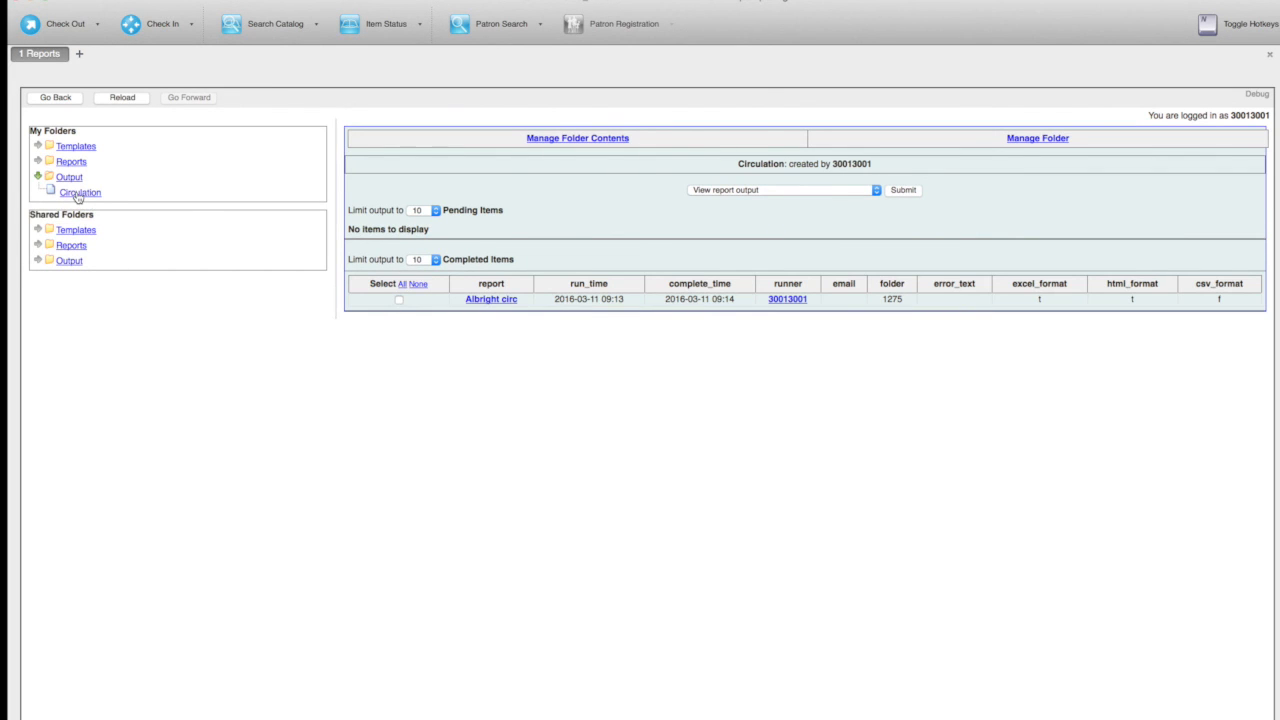
Step: View the output of the completed Albright circ report and open its tabular version
{"action": "left_click", "coordinate": [399, 300]}
{"action": "left_click", "coordinate": [905, 194]}
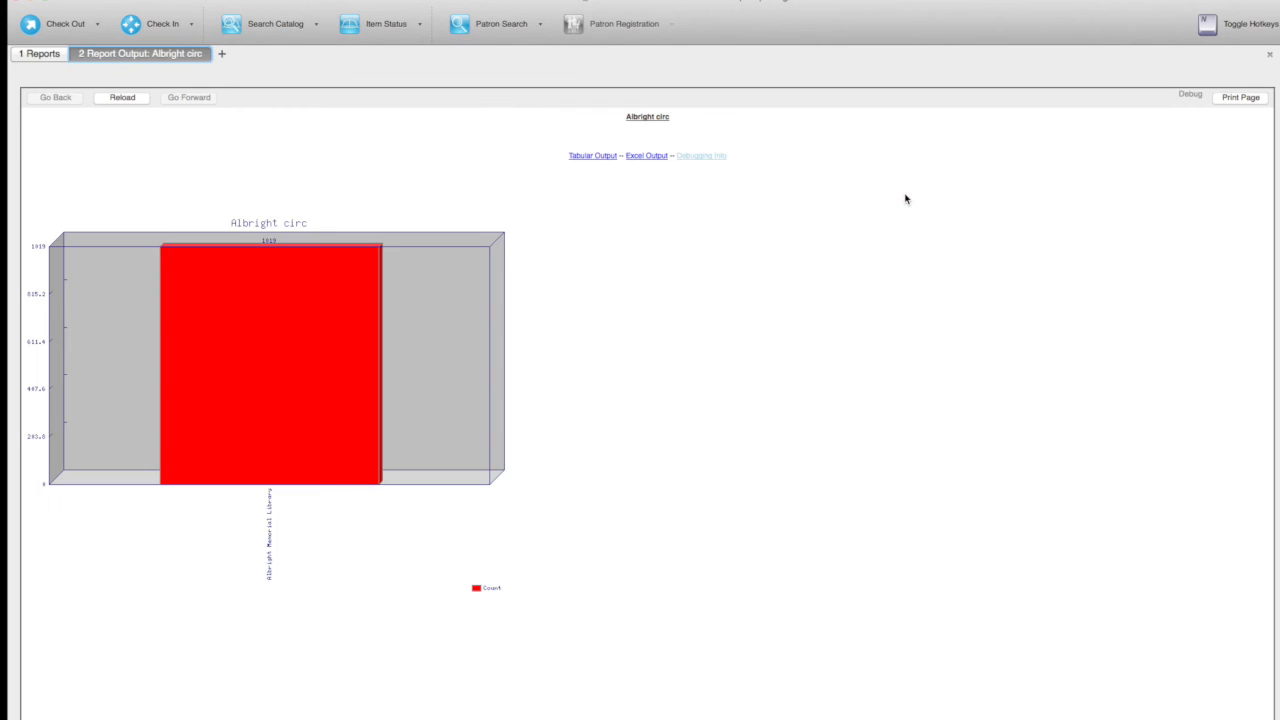
{"action": "left_click", "coordinate": [593, 158]}
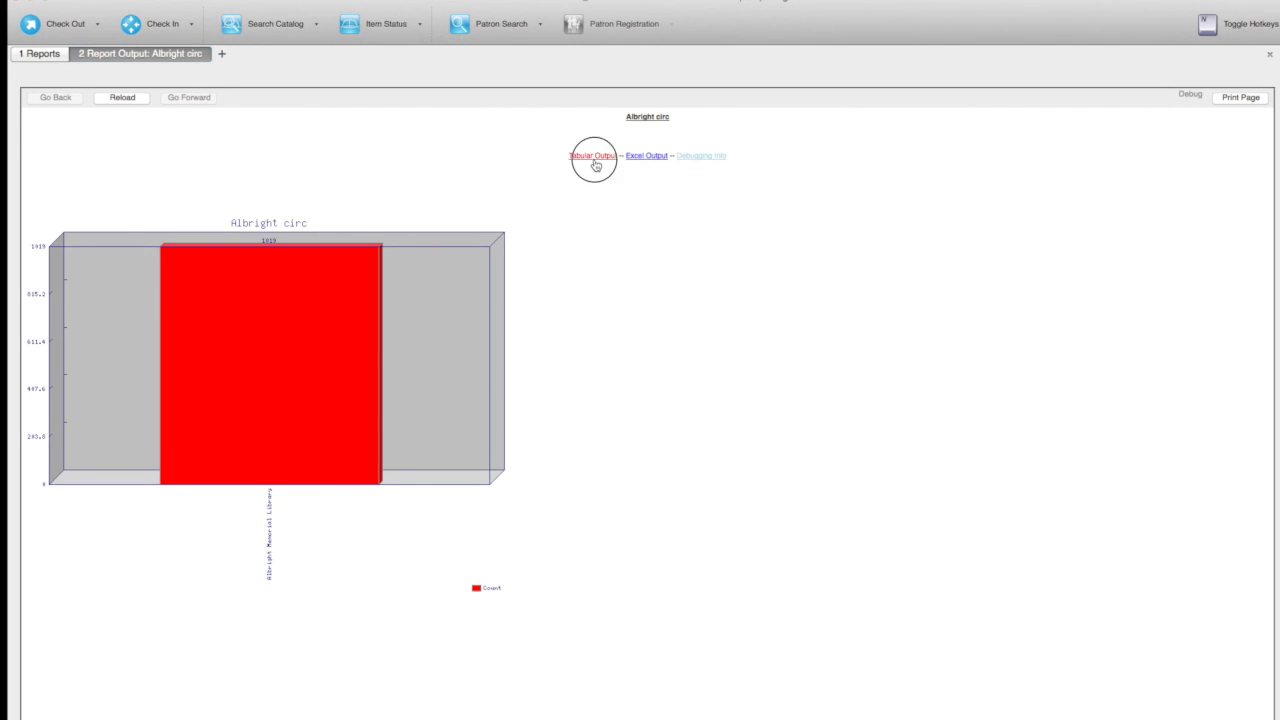